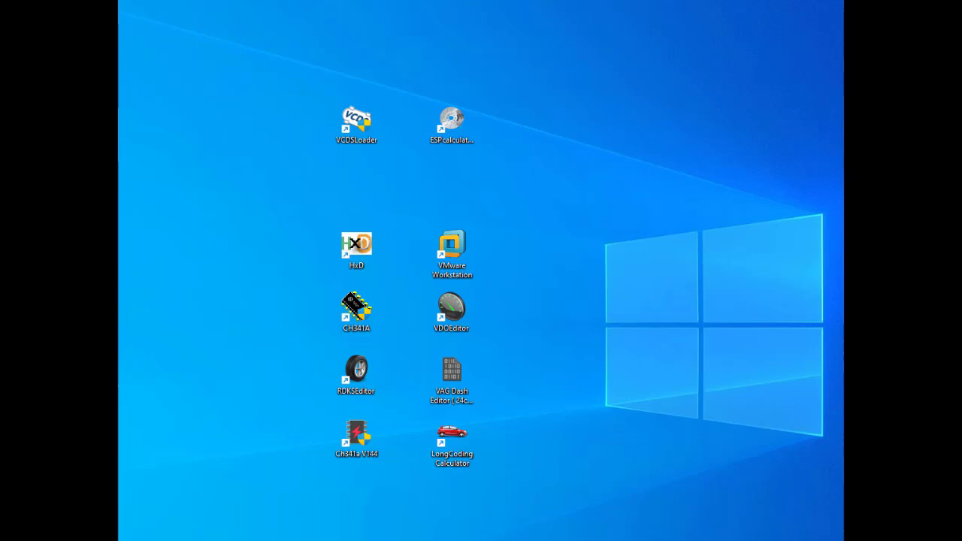
# Step: Open the vehicle scan log in Notepad and find the Address 03 ABS Brakes section
pyautogui.moveTo(661, 528)
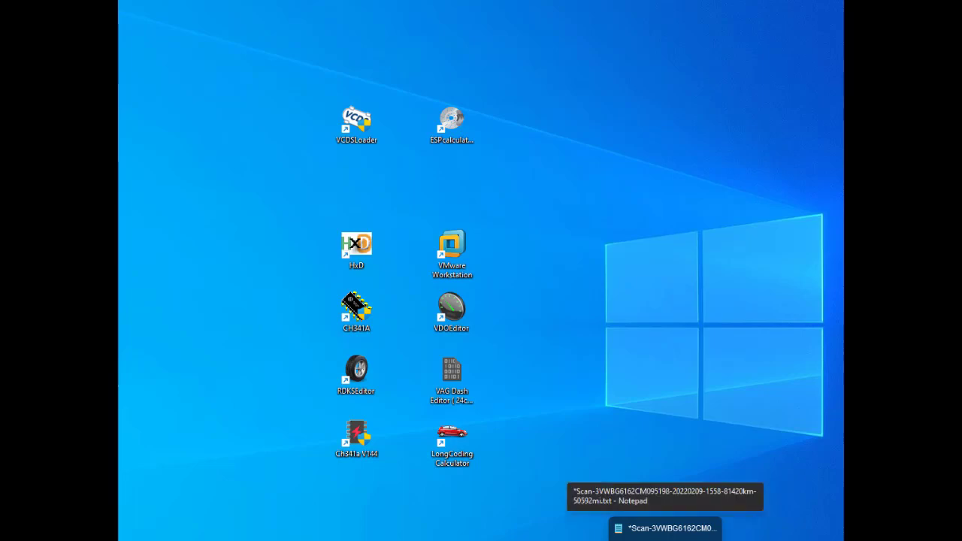
pyautogui.click(660, 529)
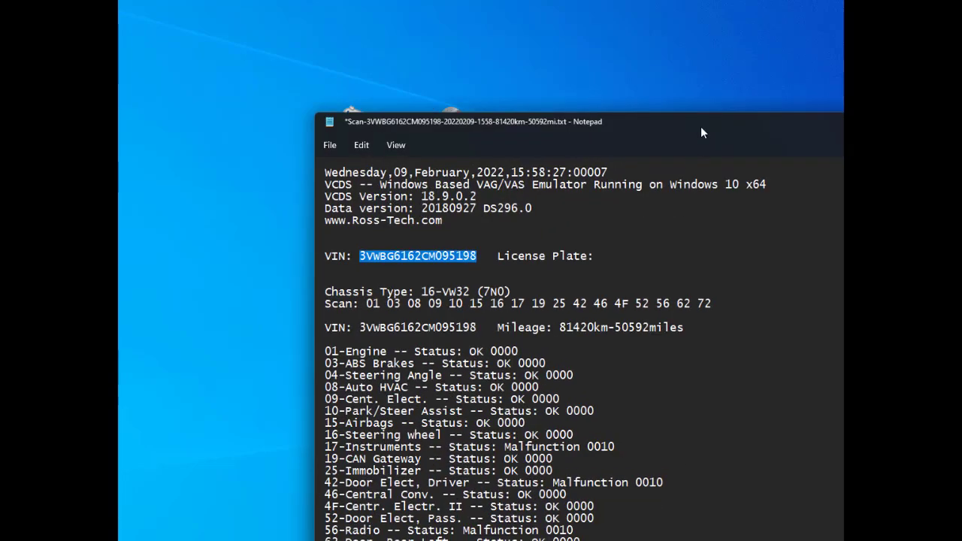
pyautogui.moveTo(700, 128); pyautogui.dragTo(662, 54)
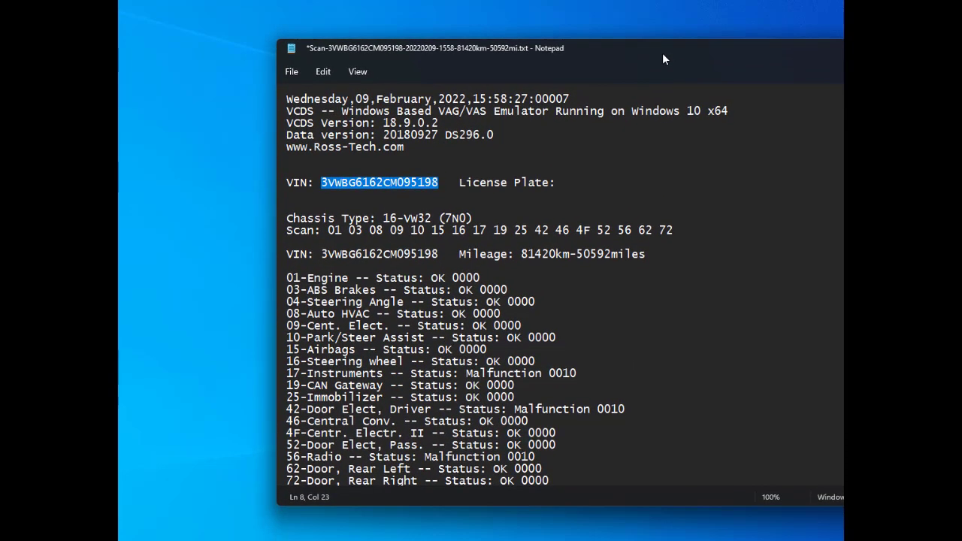
pyautogui.click(562, 195)
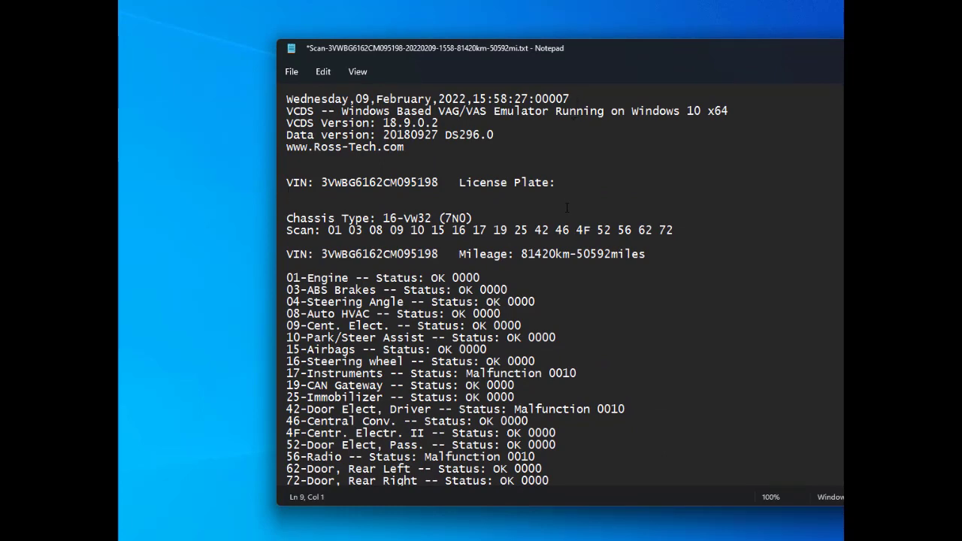
pyautogui.scroll(-3, 434, 337)
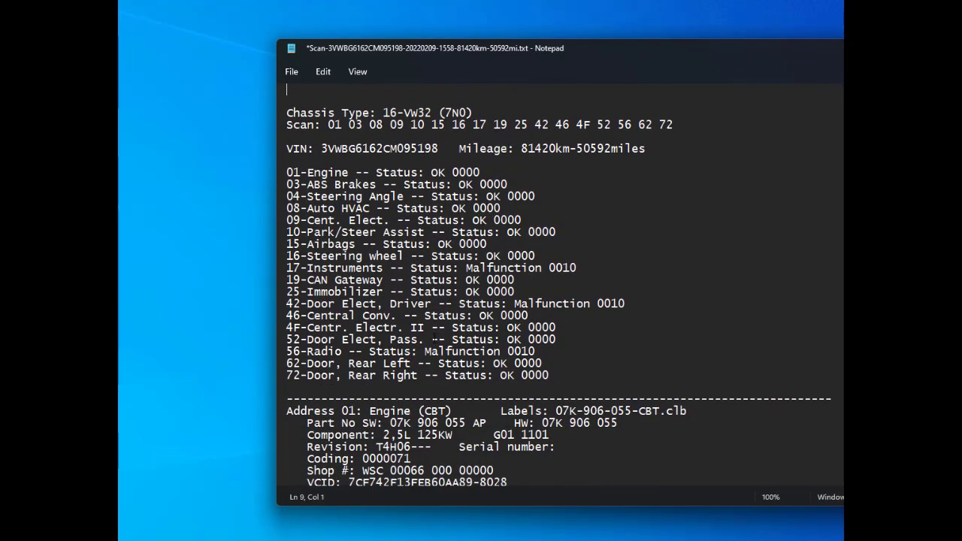
pyautogui.scroll(3, 434, 337)
pyautogui.scroll(-9, 379, 89)
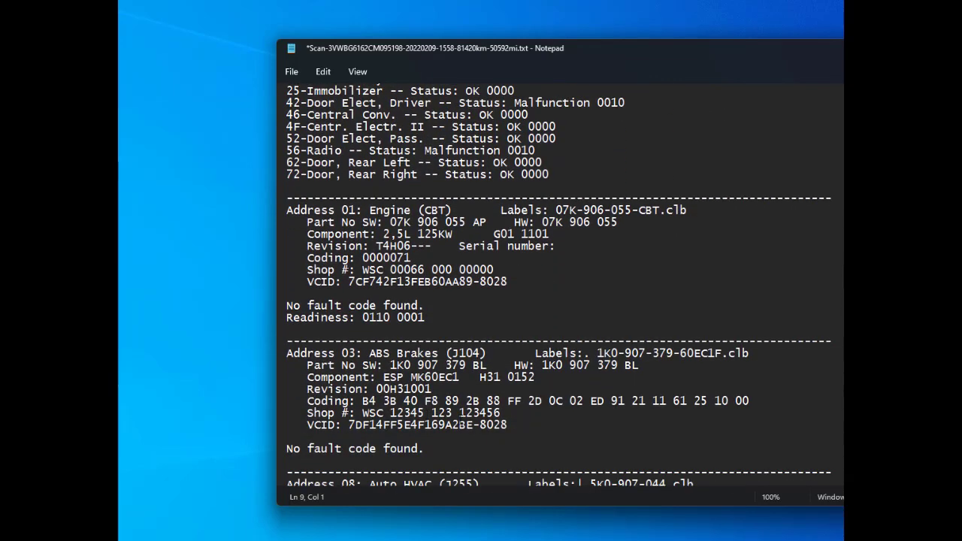
pyautogui.scroll(-3, 495, 364)
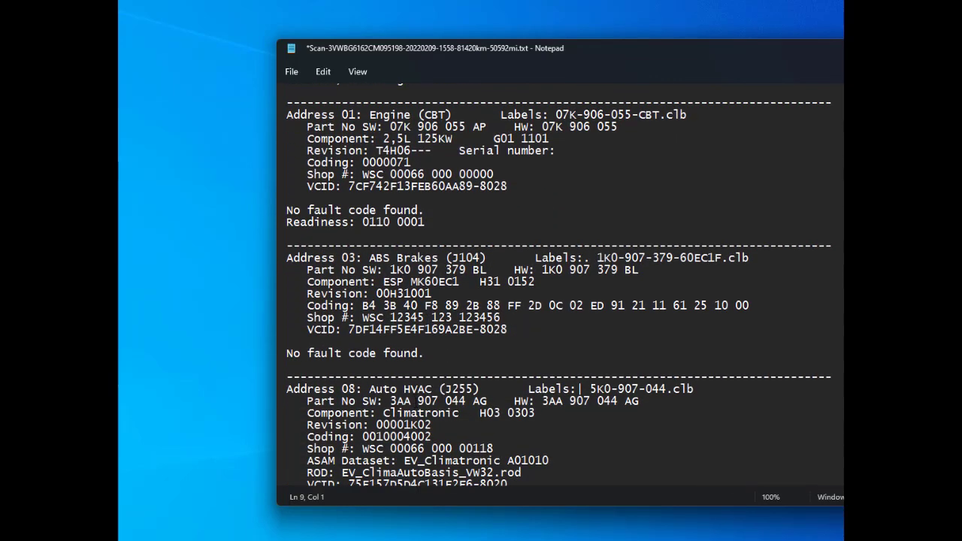
# Step: Highlight the hardware part number and the ESP MK60EC1 component name in the Address 03 ABS Brakes entry
pyautogui.moveTo(286, 259); pyautogui.dragTo(650, 271)
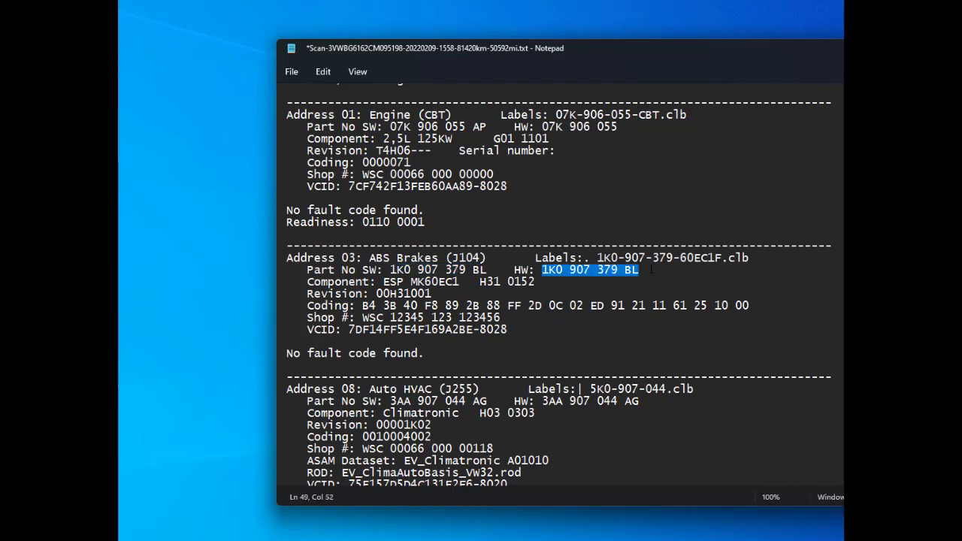
pyautogui.click(639, 271)
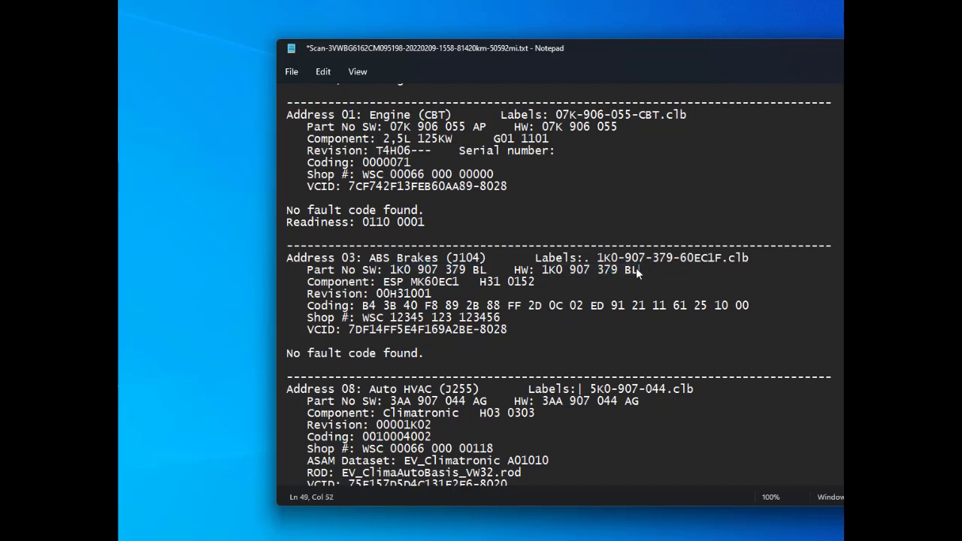
pyautogui.moveTo(624, 271); pyautogui.dragTo(640, 270)
pyautogui.click(640, 270)
pyautogui.doubleClick(393, 282)
pyautogui.hotkey('shift', 'Right')
pyautogui.hotkey('shift', 'Right')
pyautogui.hotkey('shift', 'Right')
pyautogui.hotkey('shift', 'Right')
pyautogui.hotkey('shift', 'Right')
pyautogui.hotkey('shift', 'Right')
pyautogui.hotkey('shift', 'Right')
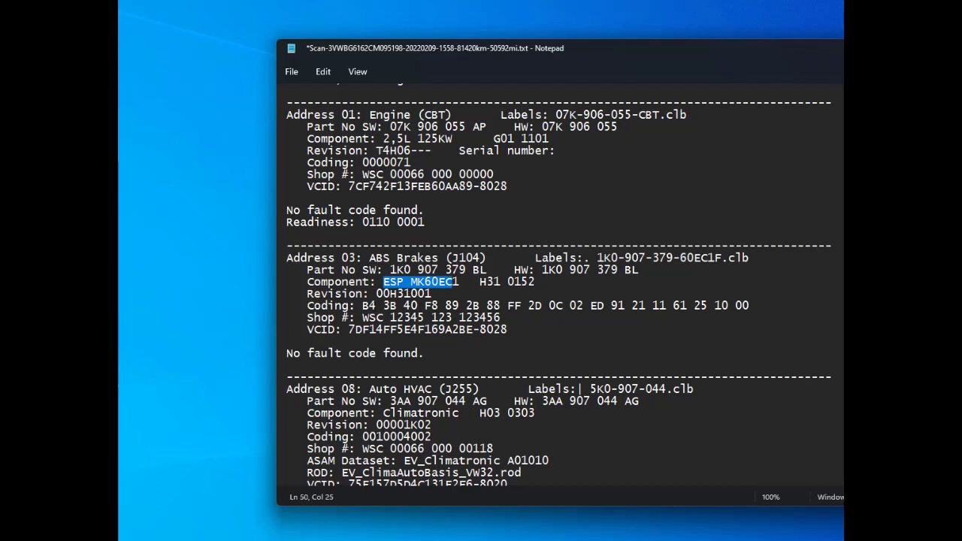
# Step: Remove every space between the bytes of the Address 03 ABS Brakes coding to make one continuous string
pyautogui.click(375, 305)
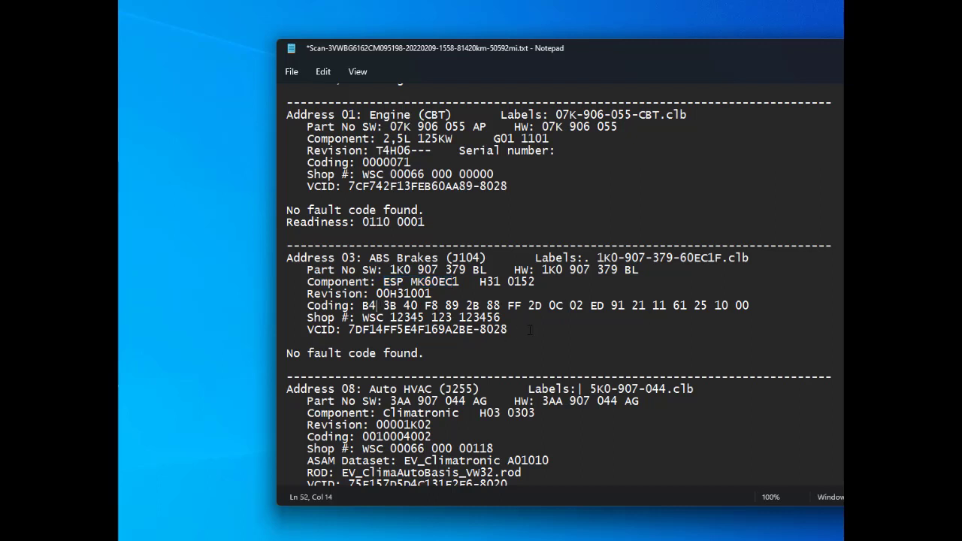
pyautogui.press('Delete')
pyautogui.press('Right')
pyautogui.press('Right')
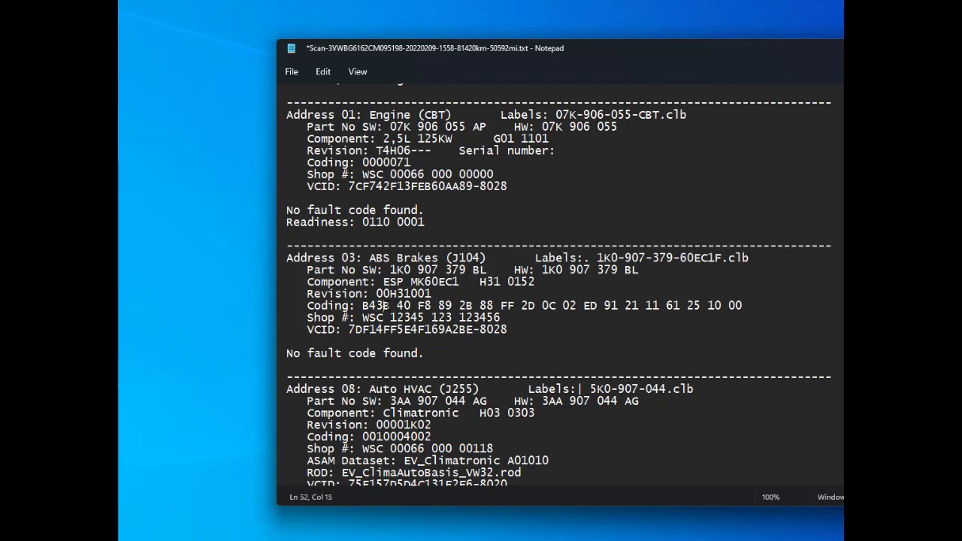
pyautogui.press('Delete')
pyautogui.press('Right')
pyautogui.press('Right')
pyautogui.press('Delete')
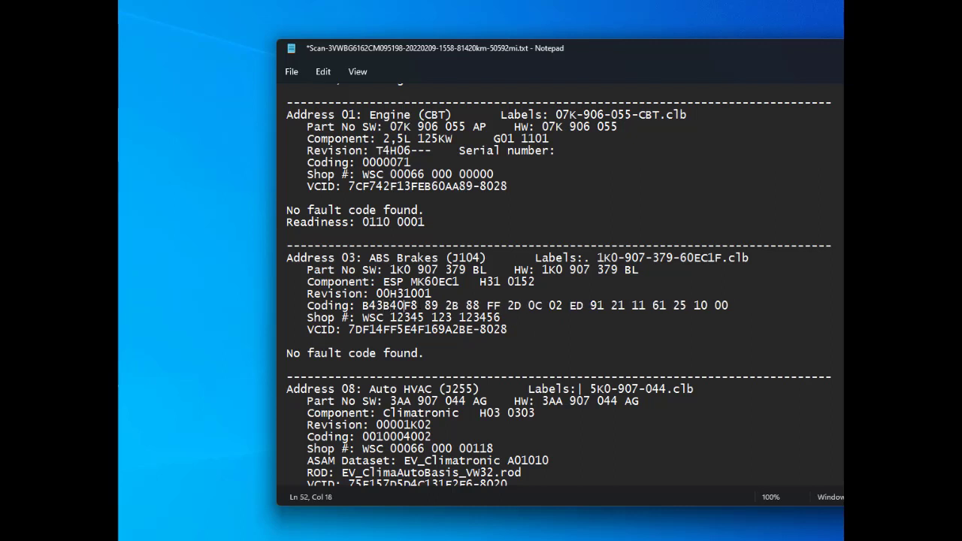
pyautogui.press('Right')
pyautogui.press('Right')
pyautogui.press('Delete')
pyautogui.press('Right')
pyautogui.press('Right')
pyautogui.press('Delete')
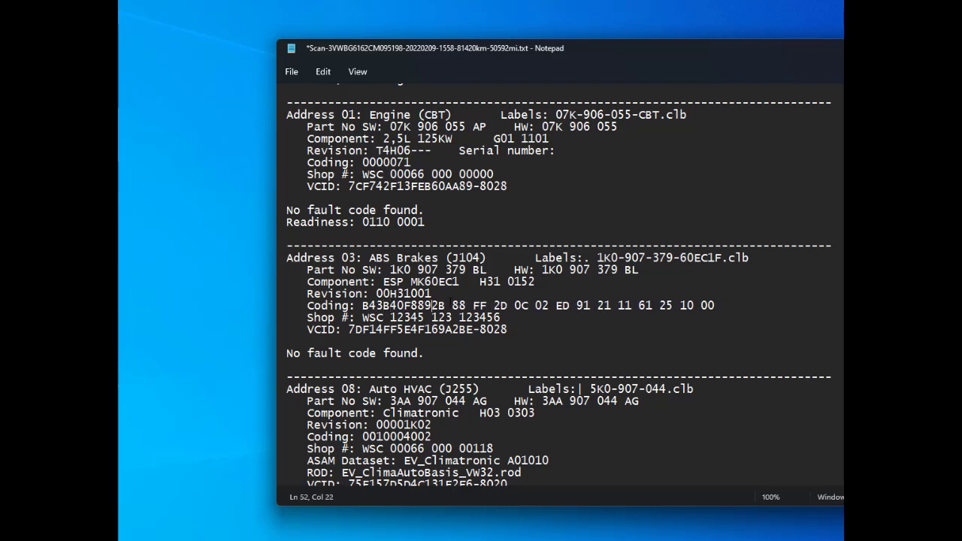
pyautogui.press('Right')
pyautogui.press('Right')
pyautogui.press('Delete')
pyautogui.press('Right')
pyautogui.press('Right')
pyautogui.press('Delete')
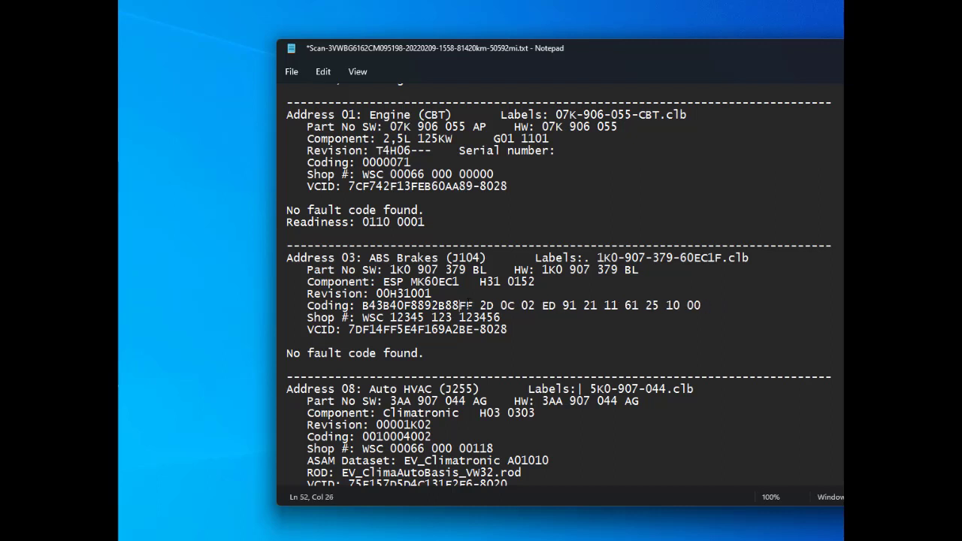
pyautogui.press('Right')
pyautogui.press('Right')
pyautogui.press('Delete')
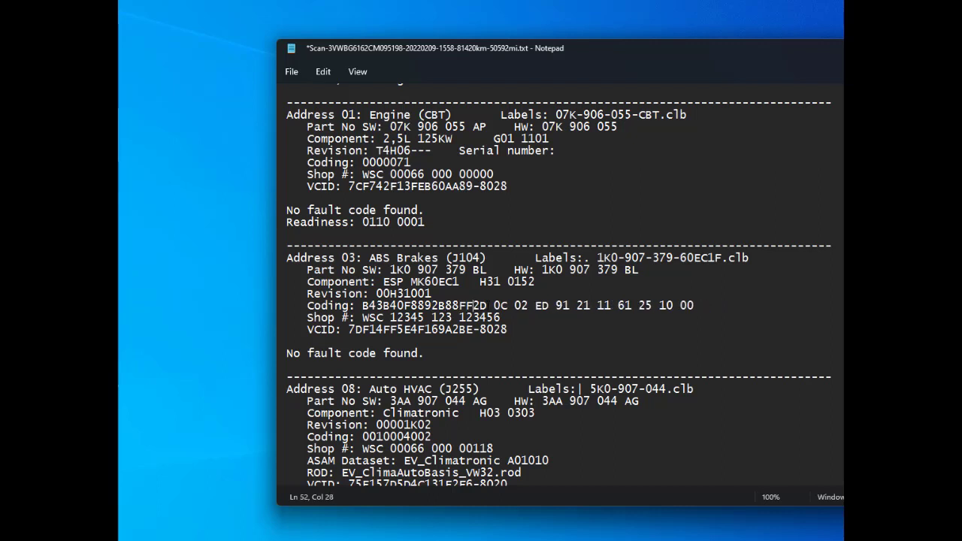
pyautogui.press('Right')
pyautogui.press('Right')
pyautogui.press('Delete')
pyautogui.press('Right')
pyautogui.press('Right')
pyautogui.press('Delete')
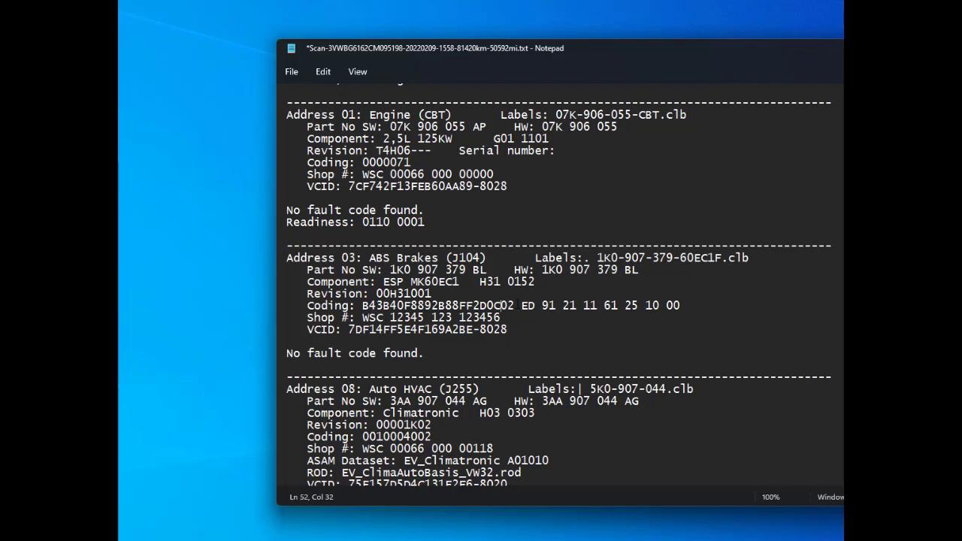
pyautogui.press('Right')
pyautogui.press('Right')
pyautogui.press('Delete')
pyautogui.press('Delete')
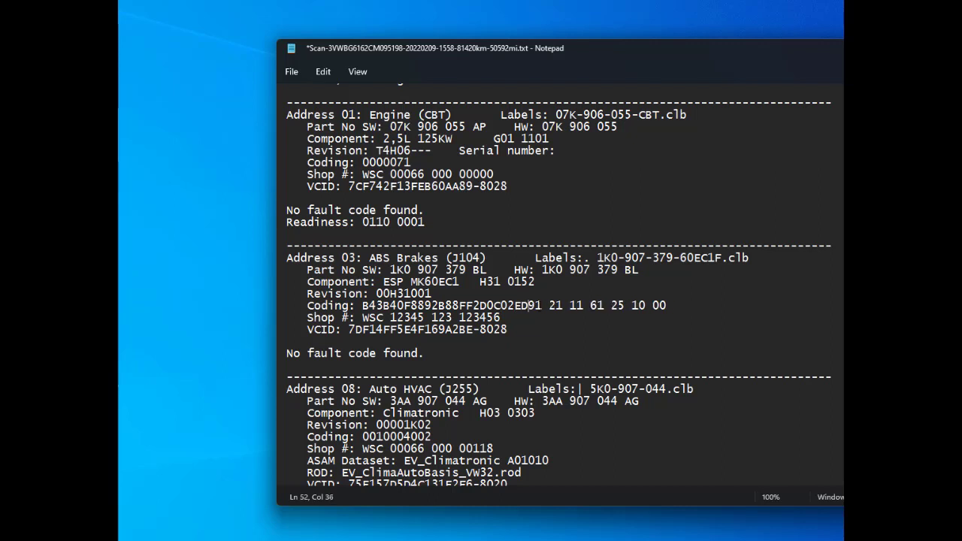
pyautogui.press('Delete')
pyautogui.press('Right')
pyautogui.press('Right')
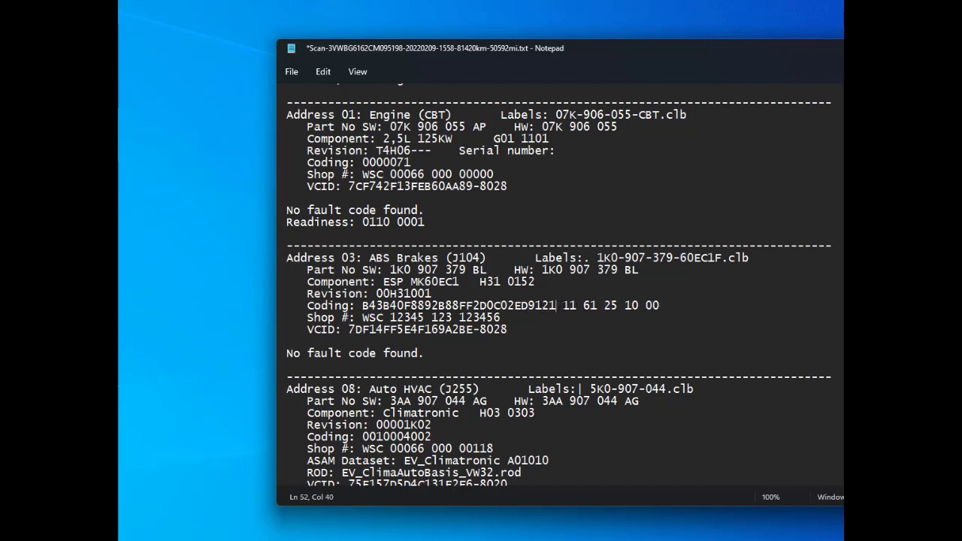
pyautogui.press('Delete')
pyautogui.press('Right')
pyautogui.press('Right')
pyautogui.press('Delete')
pyautogui.press('Right')
pyautogui.press('Right')
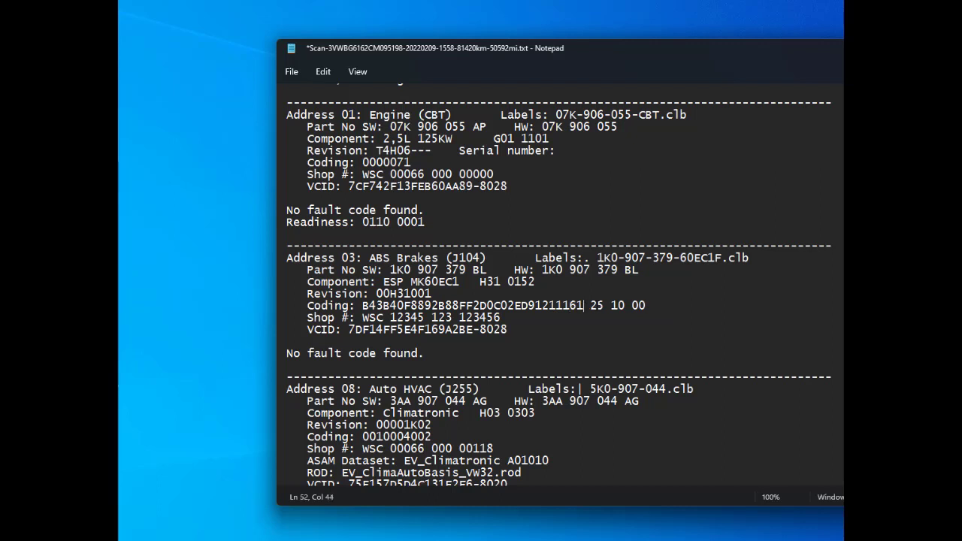
pyautogui.press('Delete')
pyautogui.press('Right')
pyautogui.press('Right')
pyautogui.press('Delete')
pyautogui.press('Right')
pyautogui.press('Right')
pyautogui.press('Delete')
# Step: Copy the whole unspaced ABS Brakes coding string and move the scan log window fully into view
pyautogui.moveTo(639, 308); pyautogui.dragTo(362, 307)
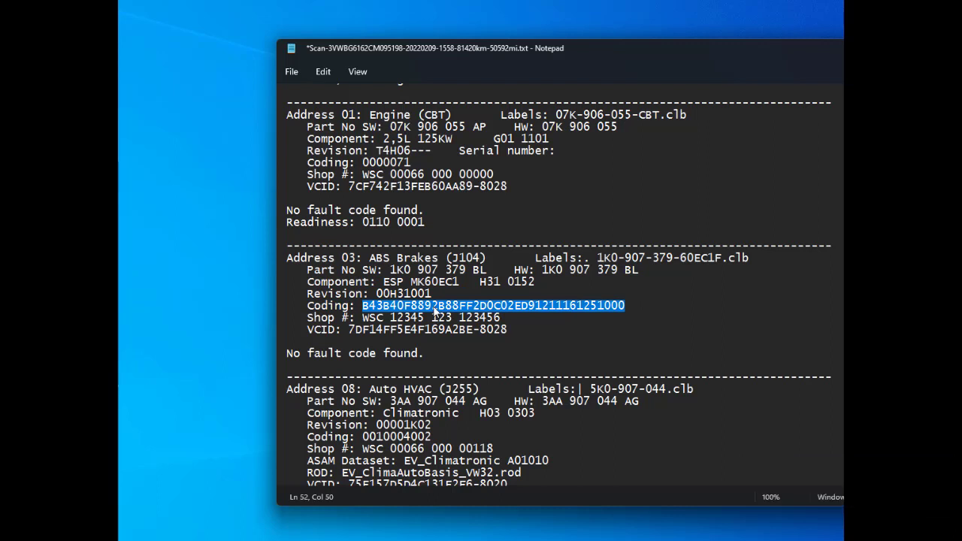
pyautogui.hotkey('ctrl', 'c')
pyautogui.moveTo(564, 47); pyautogui.dragTo(420, 48)
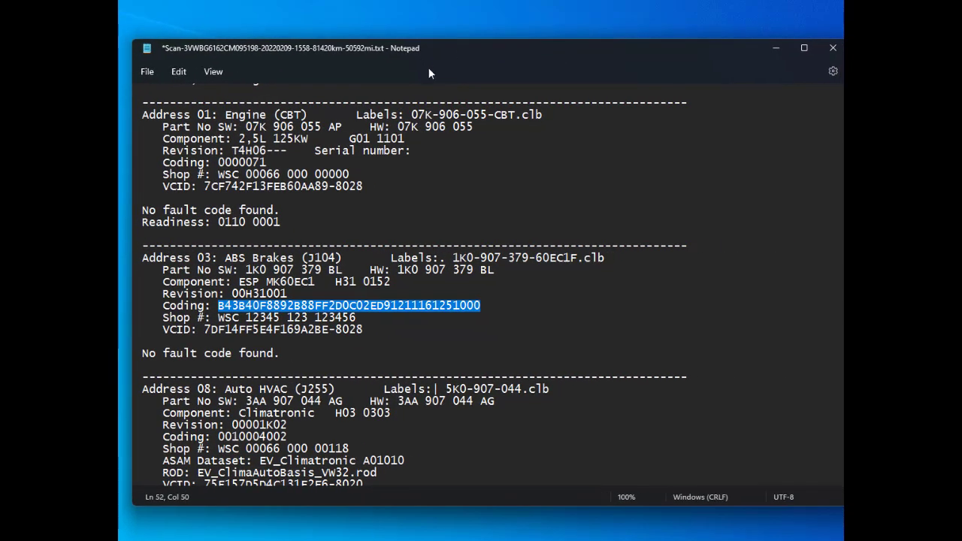
# Step: Examine the ABS Brakes coding string byte by byte and review the scan log's header and module status list
pyautogui.click(483, 305)
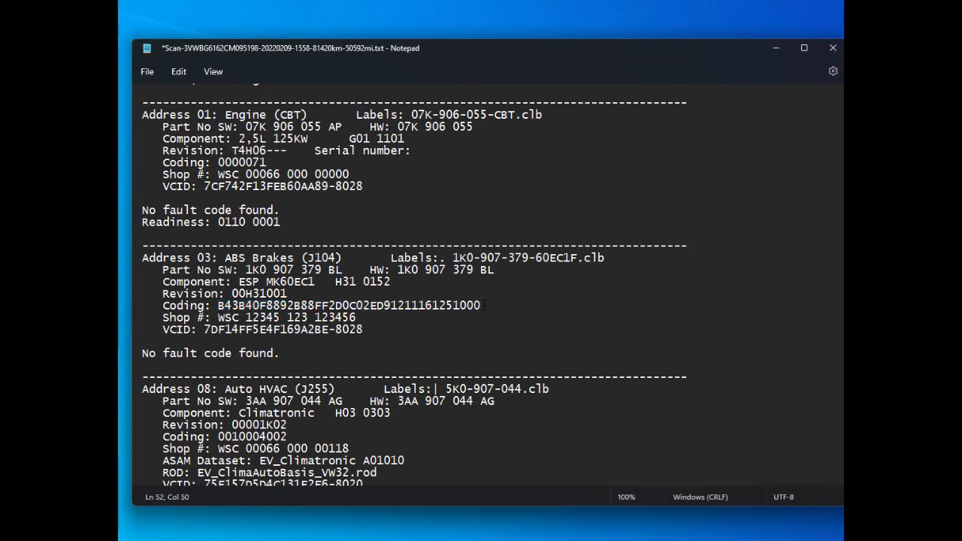
pyautogui.hotkey('ctrl', 'Left')
pyautogui.hotkey('shift', 'Right')
pyautogui.hotkey('shift', 'Right')
pyautogui.hotkey('shift', 'Right')
pyautogui.hotkey('shift', 'Right')
pyautogui.hotkey('shift', 'Right')
pyautogui.hotkey('shift', 'Right')
pyautogui.hotkey('shift', 'Right')
pyautogui.hotkey('shift', 'Right')
pyautogui.hotkey('shift', 'Right')
pyautogui.hotkey('shift', 'Right')
pyautogui.hotkey('shift', 'Right')
pyautogui.hotkey('shift', 'Right')
pyautogui.hotkey('shift', 'Right')
pyautogui.hotkey('shift', 'Right')
pyautogui.hotkey('shift', 'Right')
pyautogui.hotkey('shift', 'Right')
pyautogui.hotkey('shift', 'Right')
pyautogui.hotkey('shift', 'Right')
pyautogui.hotkey('shift', 'Right')
pyautogui.hotkey('shift', 'Right')
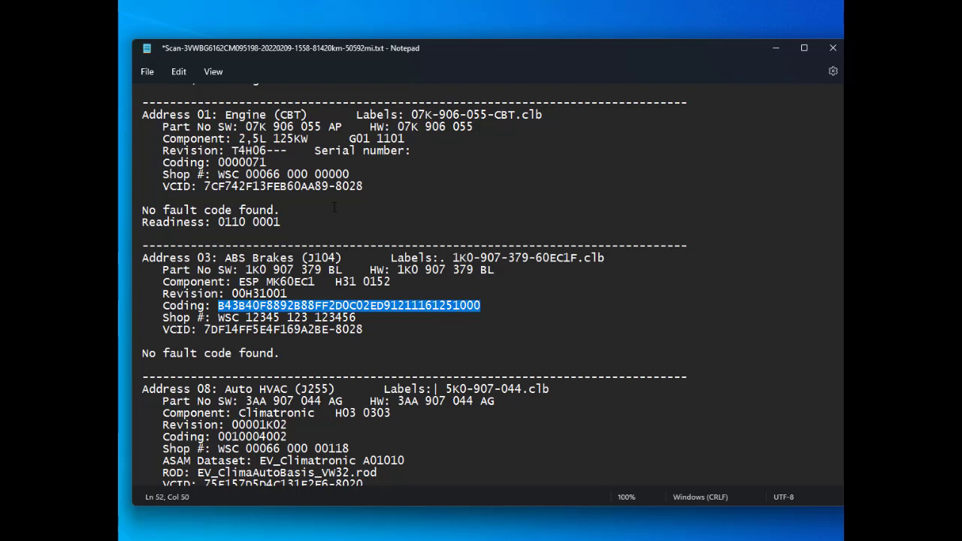
pyautogui.scroll(13, 337, 242)
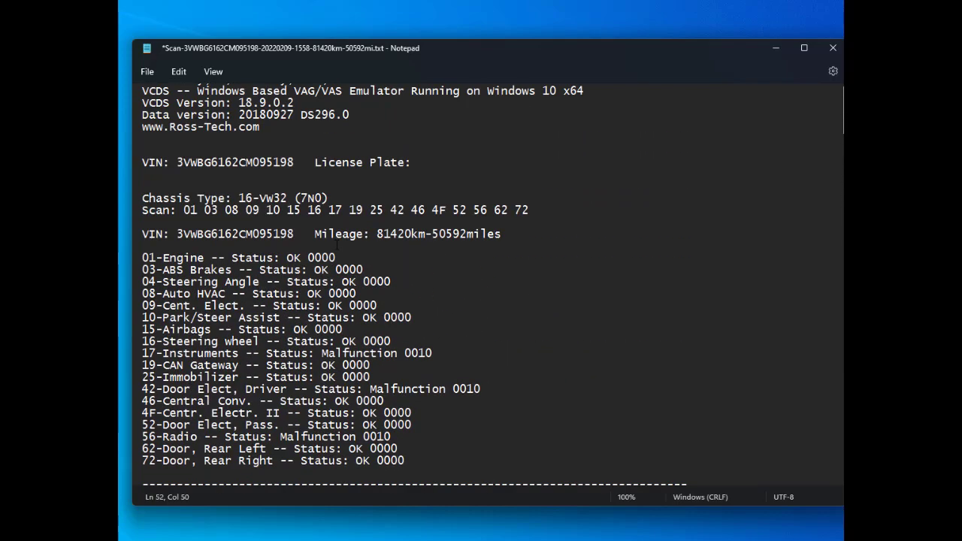
pyautogui.scroll(-18, 388, 230)
pyautogui.scroll(3, 368, 277)
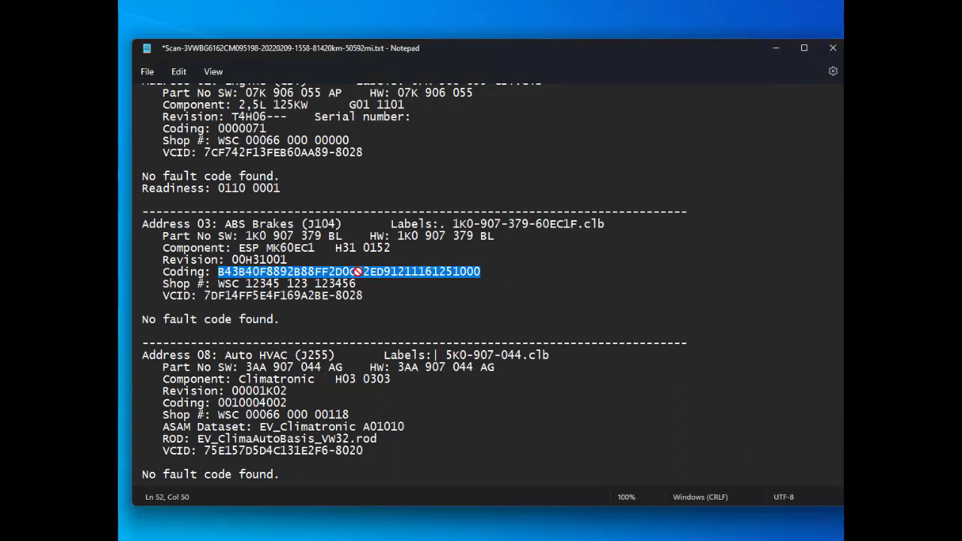
pyautogui.click(469, 274)
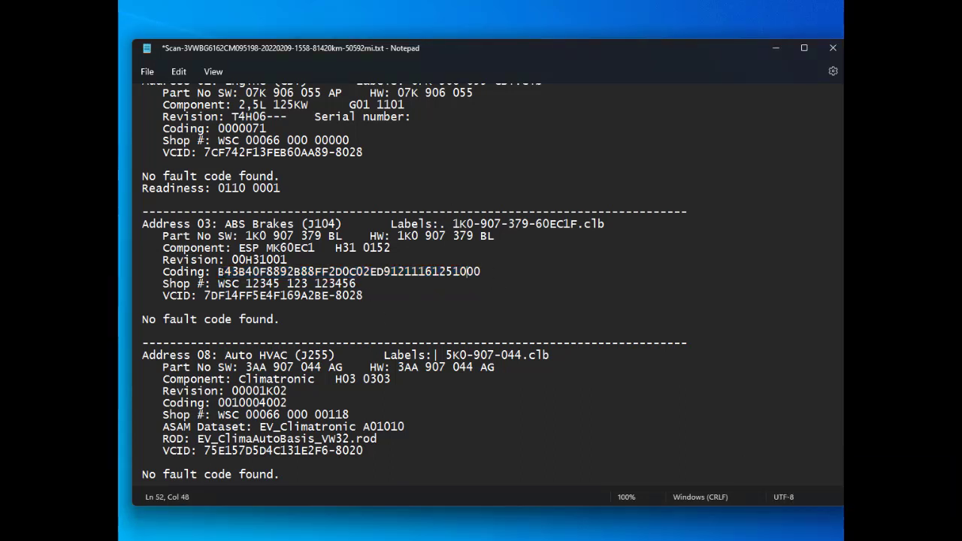
# Step: Minimize the scan log, launch the LongCoding Calculator, and set the engine to 2.0 TSI for ESP MK60EC1
pyautogui.click(776, 50)
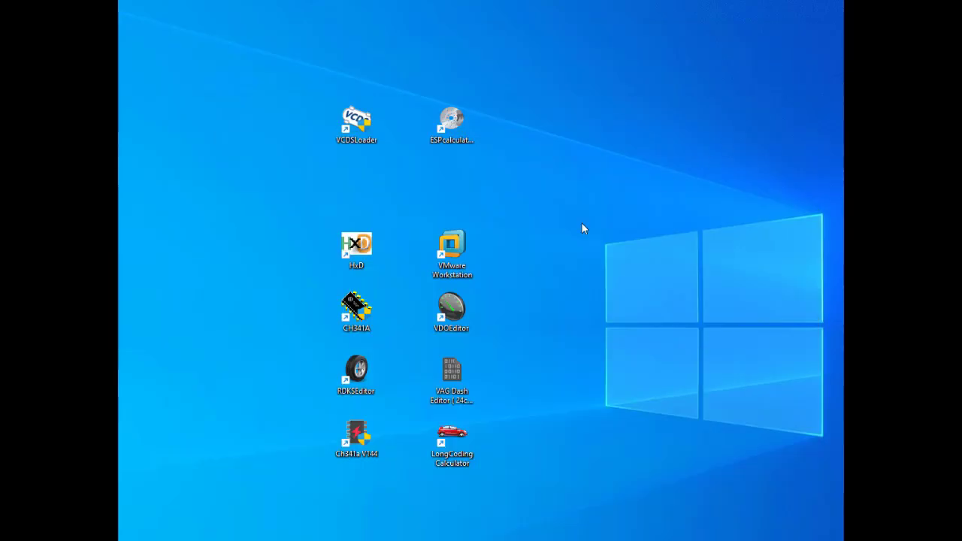
pyautogui.click(462, 440)
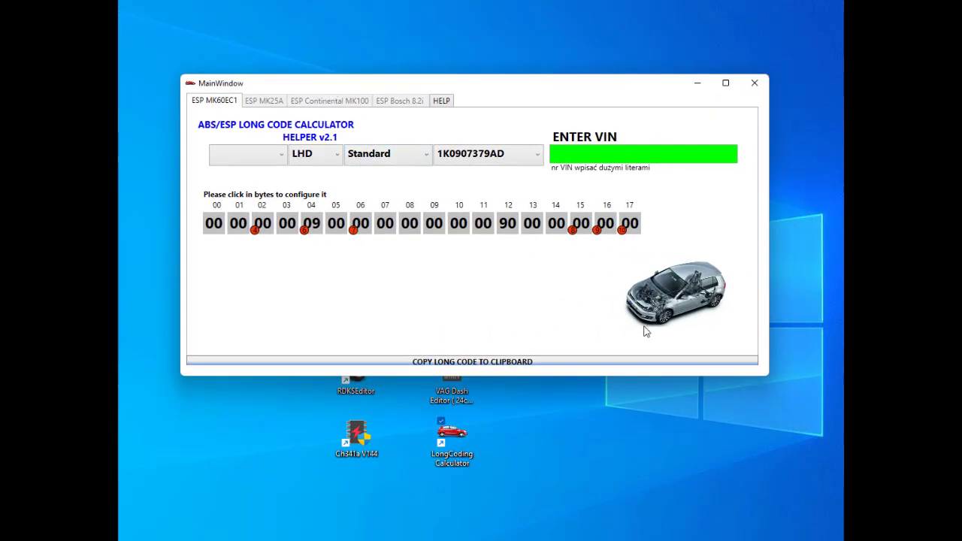
pyautogui.click(279, 158)
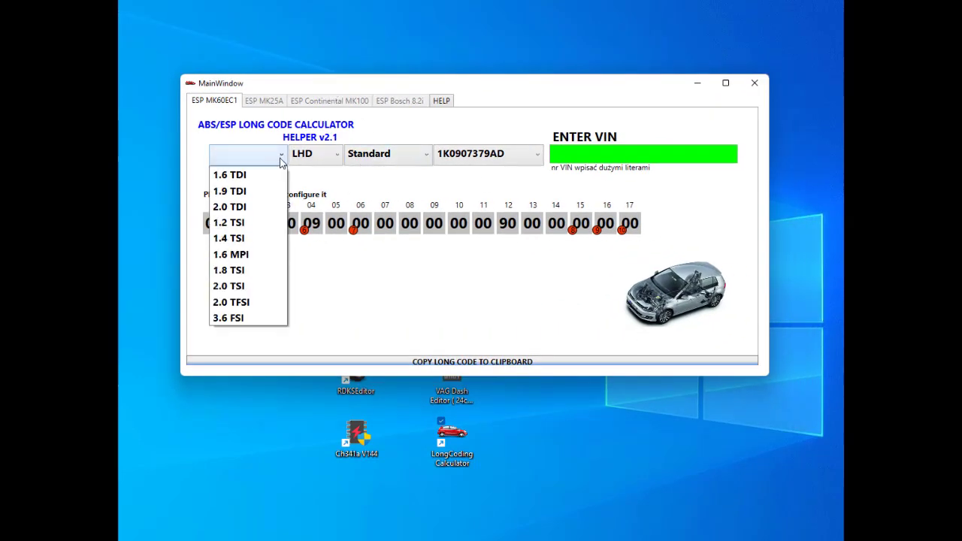
pyautogui.click(295, 289)
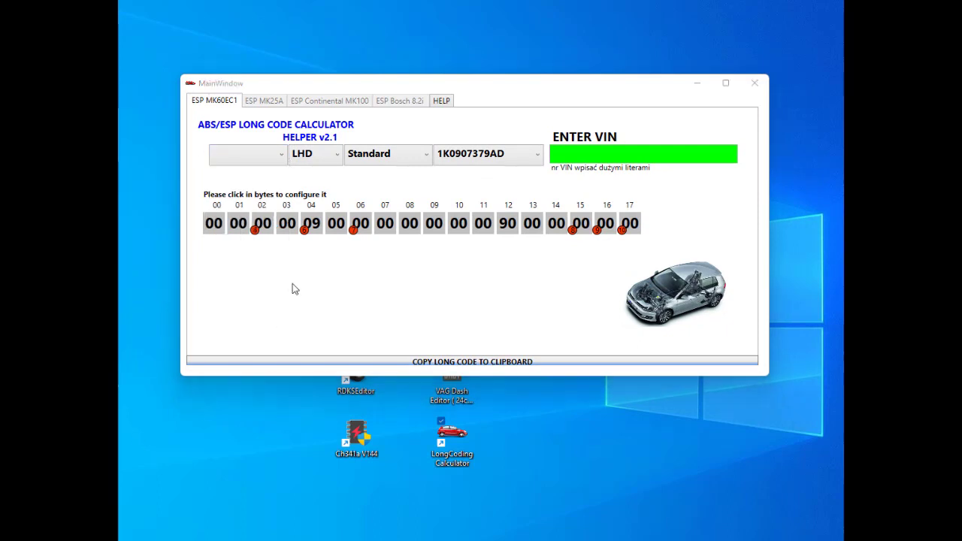
pyautogui.click(284, 158)
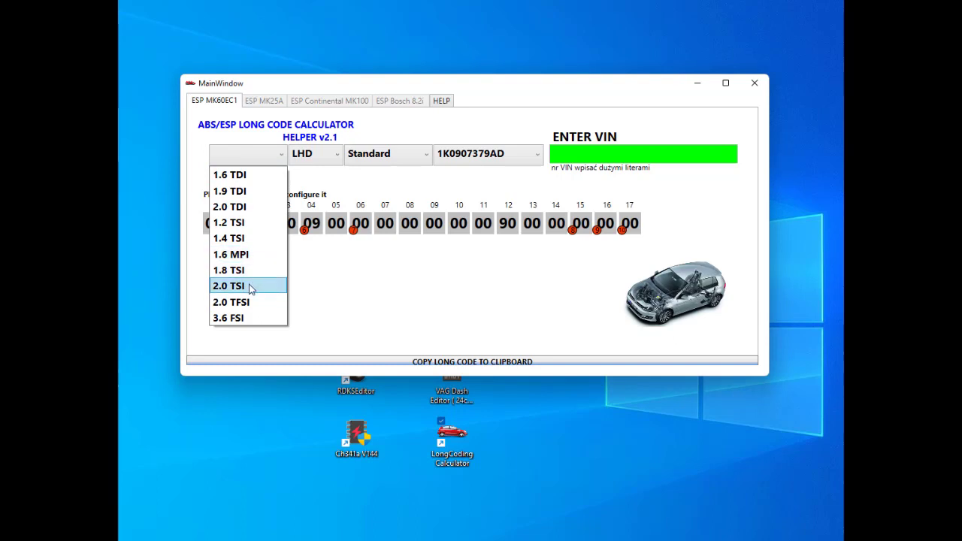
pyautogui.click(251, 287)
# Step: Keep LHD steering and the Standard vehicle variant, and set the ABS module part number to 1K0907379BL
pyautogui.click(327, 160)
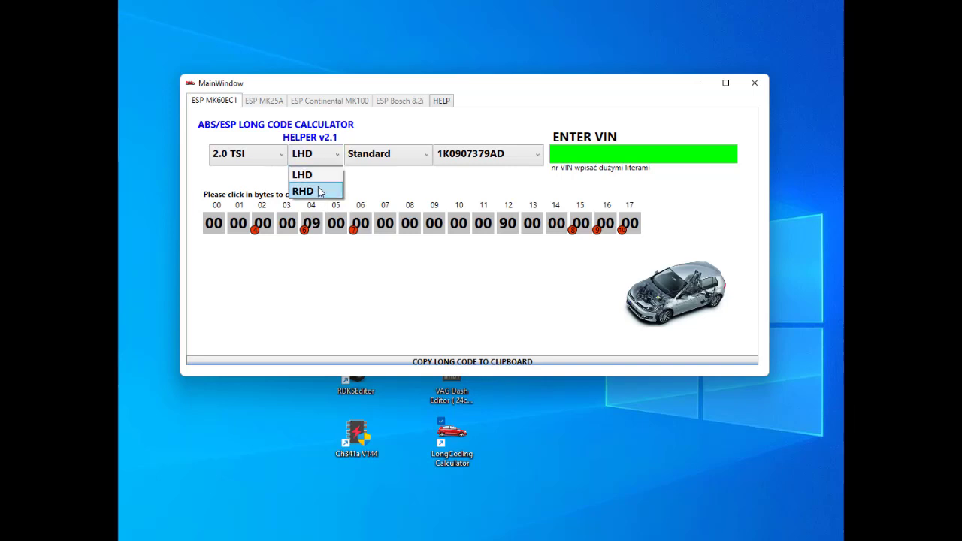
pyautogui.click(319, 183)
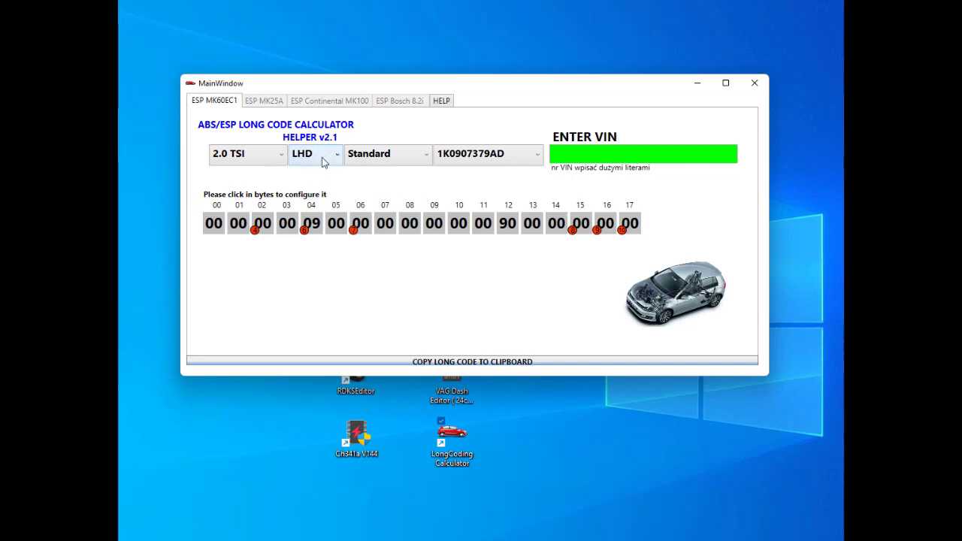
pyautogui.click(416, 161)
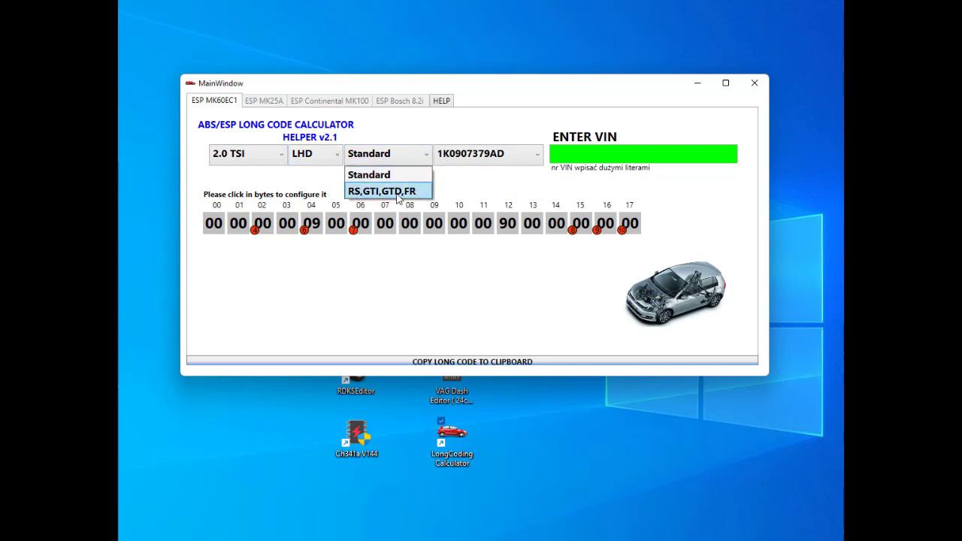
pyautogui.click(406, 177)
pyautogui.click(517, 155)
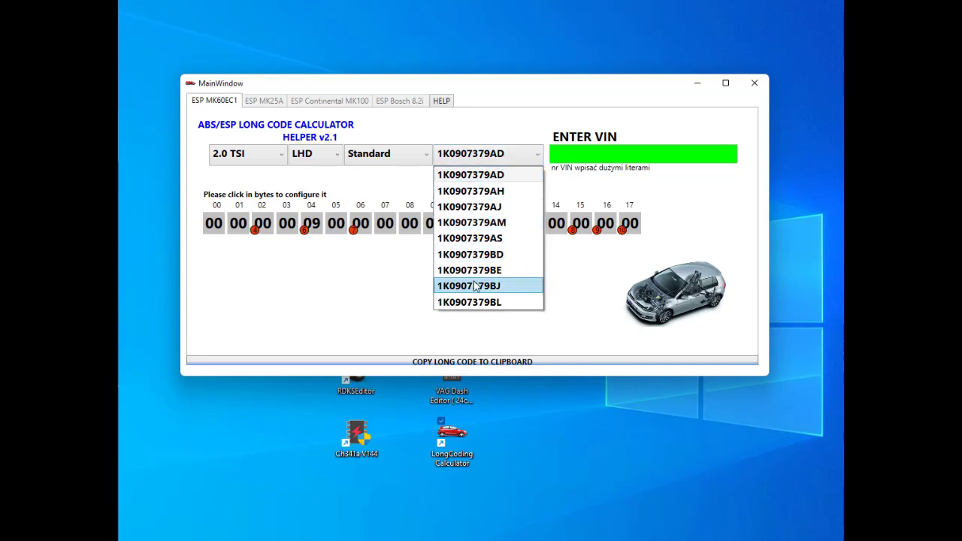
pyautogui.click(505, 302)
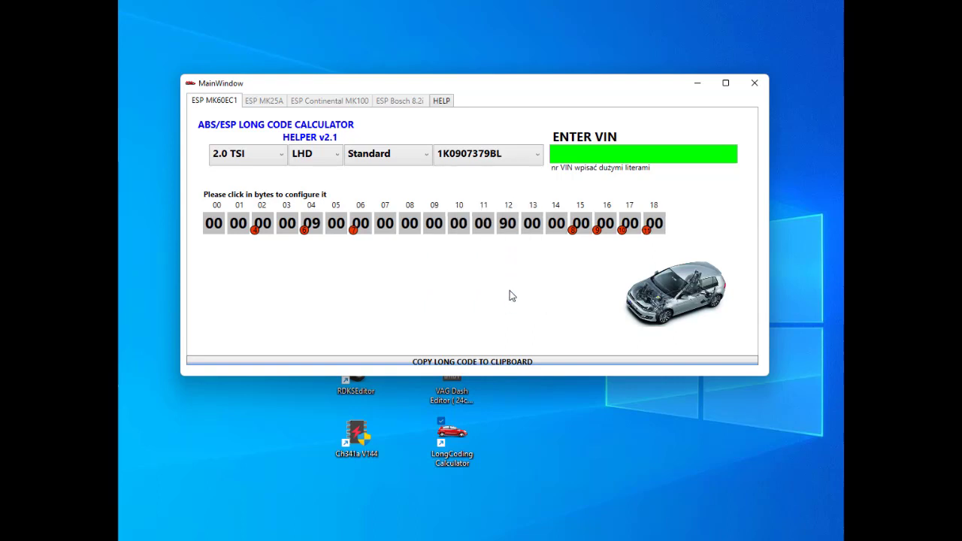
# Step: Switch the module part number to 1K0907379AD and 1K0907379AH to compare byte layouts, and return it to 1K0907379BL
pyautogui.click(507, 159)
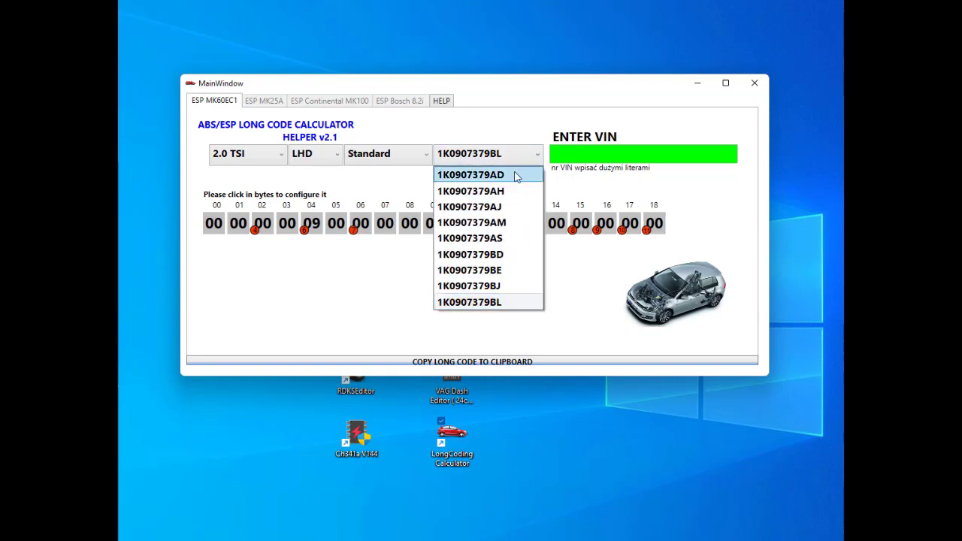
pyautogui.click(518, 175)
pyautogui.click(515, 157)
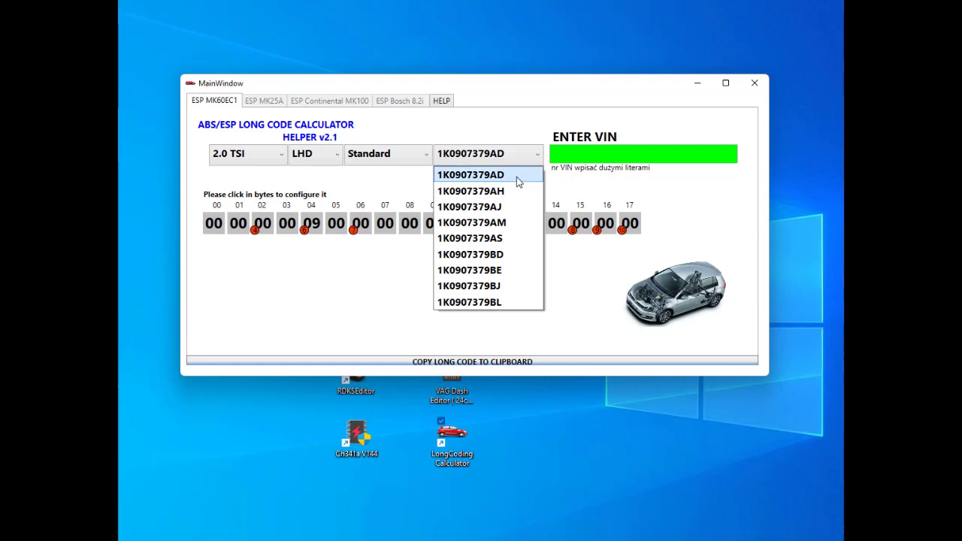
pyautogui.click(516, 179)
pyautogui.click(513, 157)
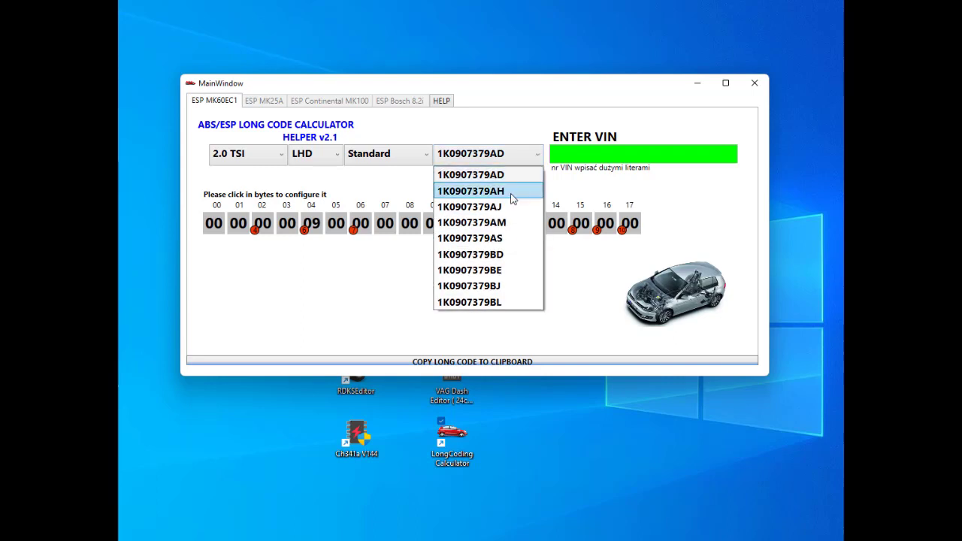
pyautogui.click(516, 188)
pyautogui.click(514, 159)
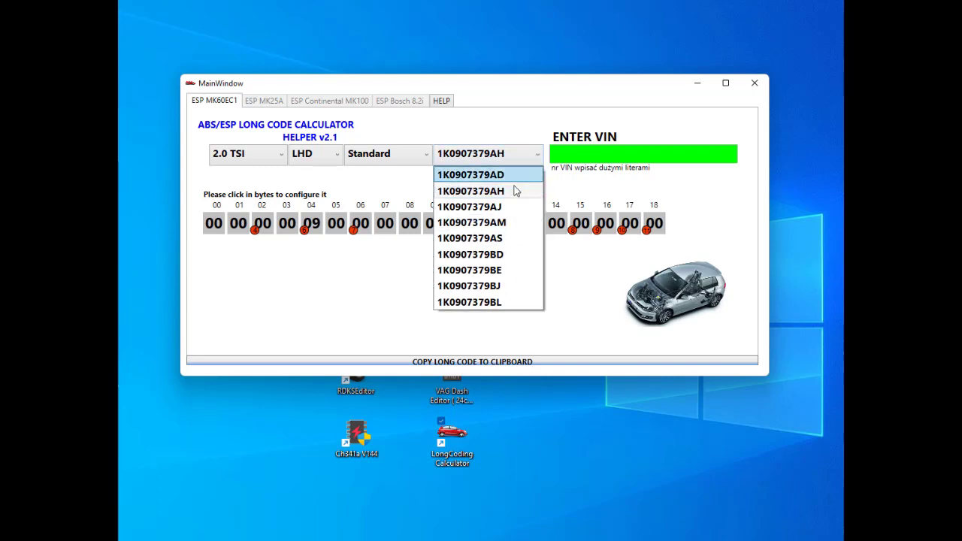
pyautogui.click(516, 303)
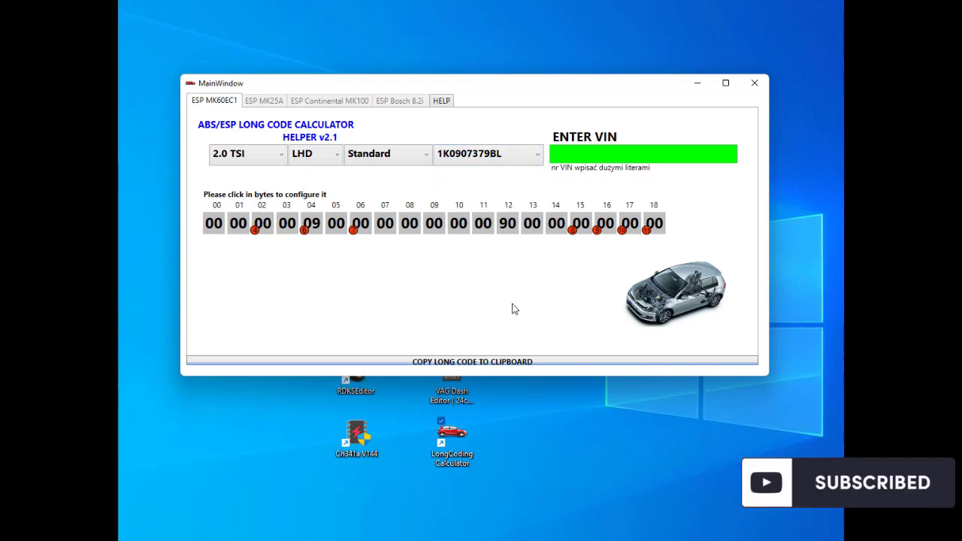
pyautogui.click(512, 159)
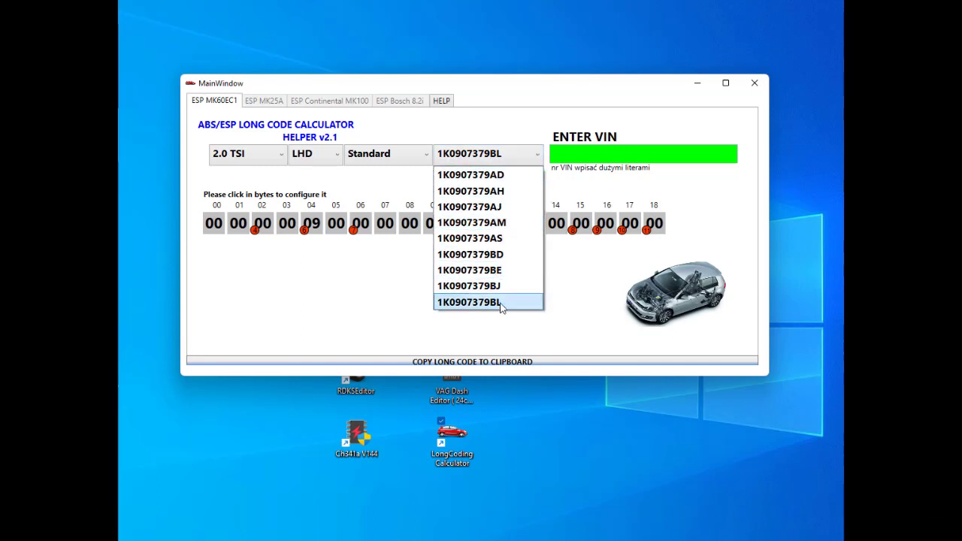
pyautogui.click(680, 218)
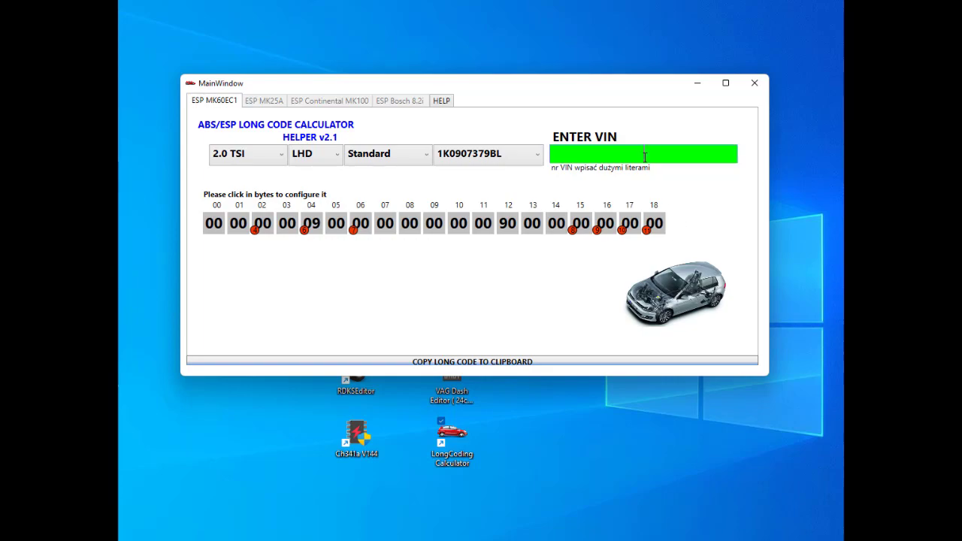
# Step: Copy the vehicle's VIN from the header of the Notepad scan log and paste it into the calculator's VIN field
pyautogui.press('super+Tab')
pyautogui.press('Escape')
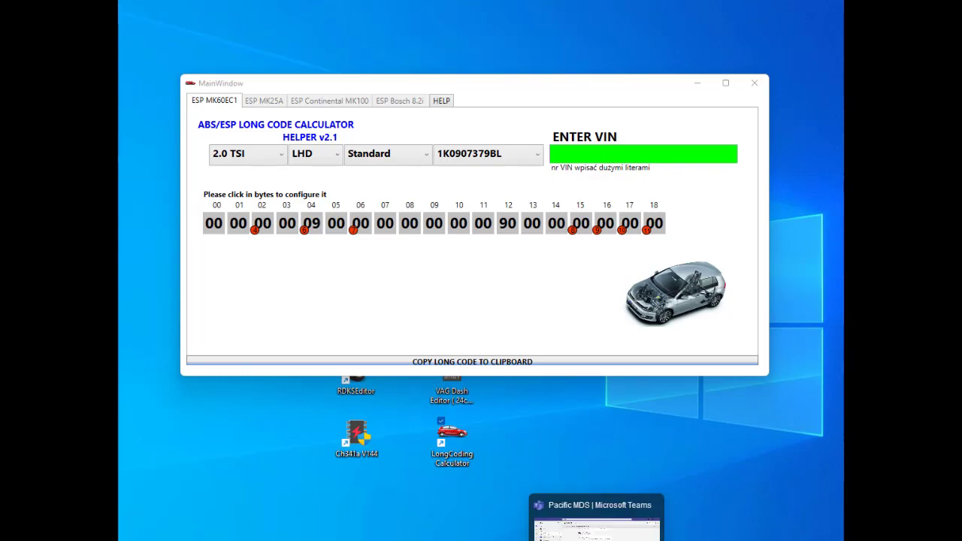
pyautogui.click(593, 517)
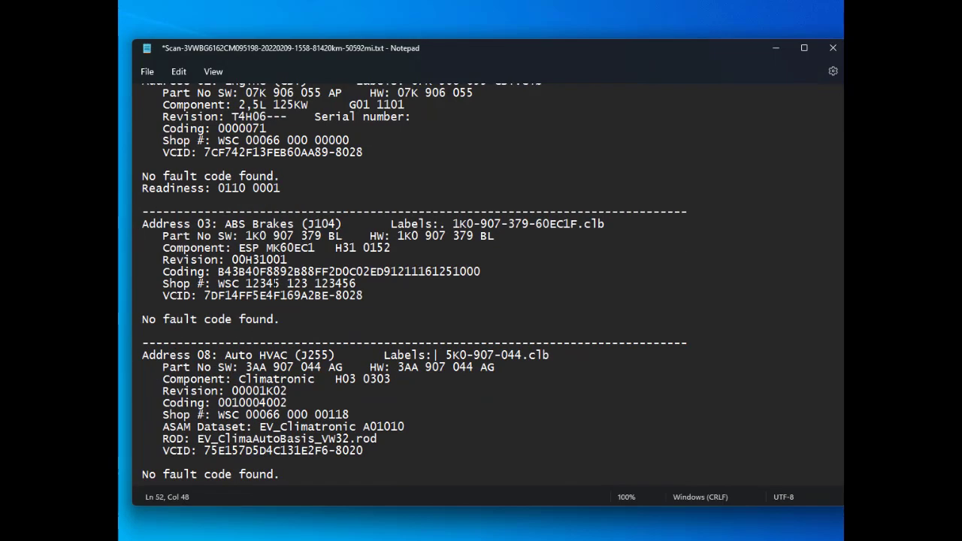
pyautogui.scroll(15, 290, 300)
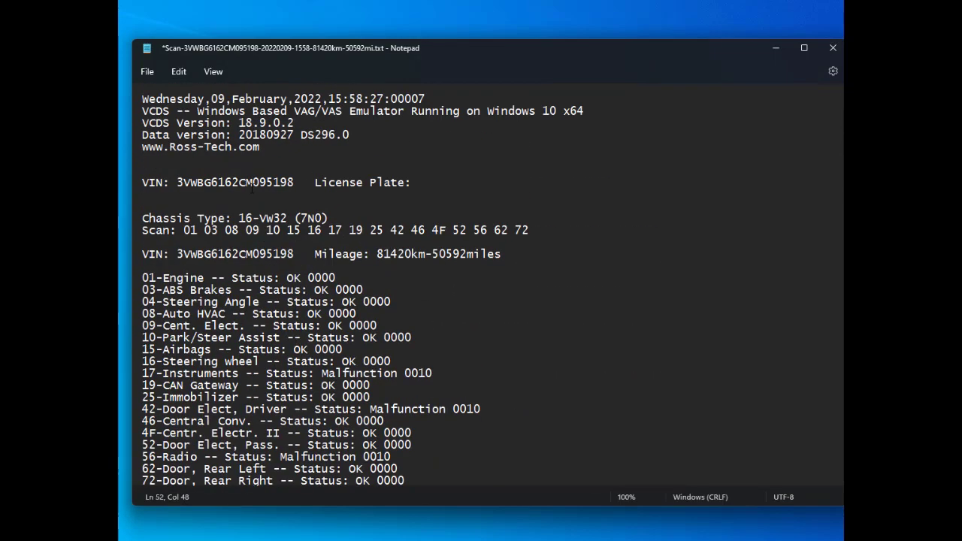
pyautogui.doubleClick(252, 188)
pyautogui.hotkey('ctrl', 'c')
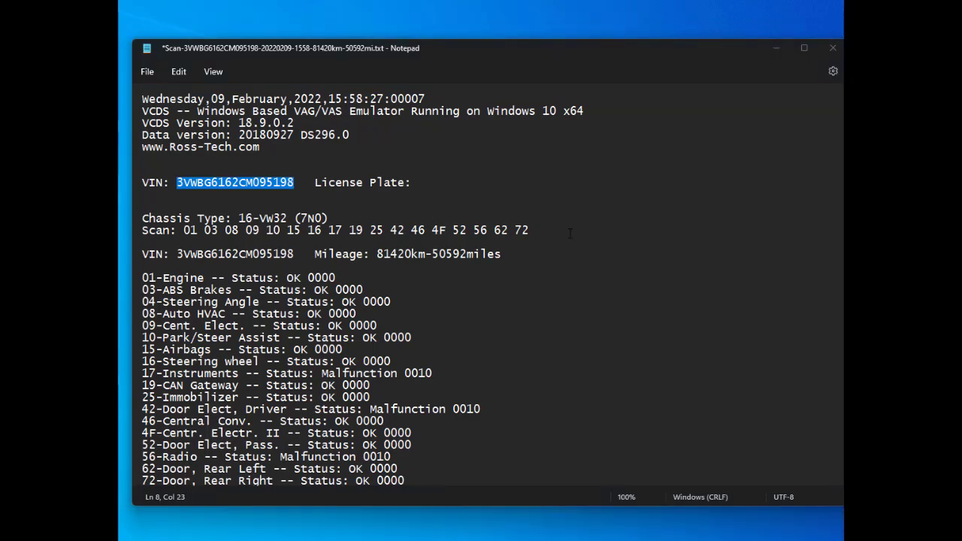
pyautogui.click(786, 48)
pyautogui.click(661, 154)
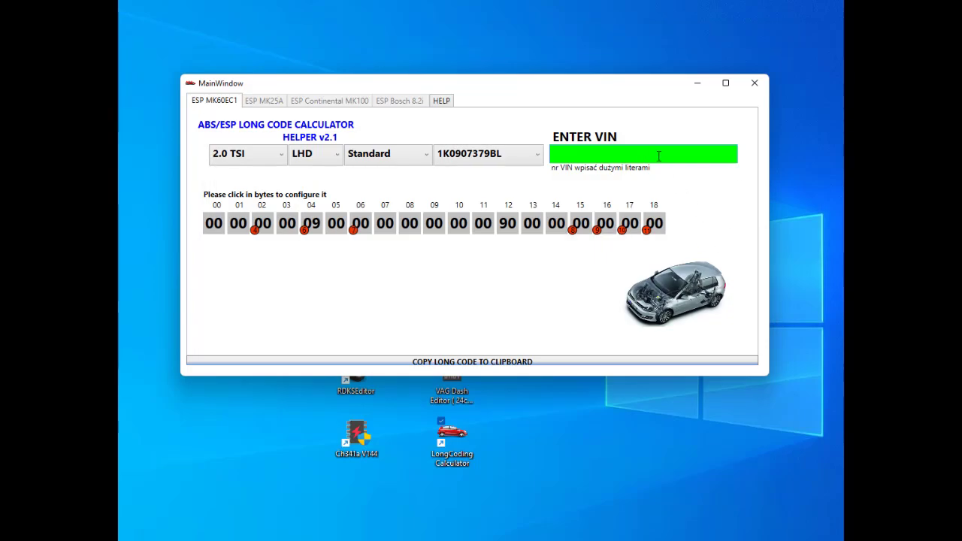
pyautogui.hotkey('ctrl', 'v')
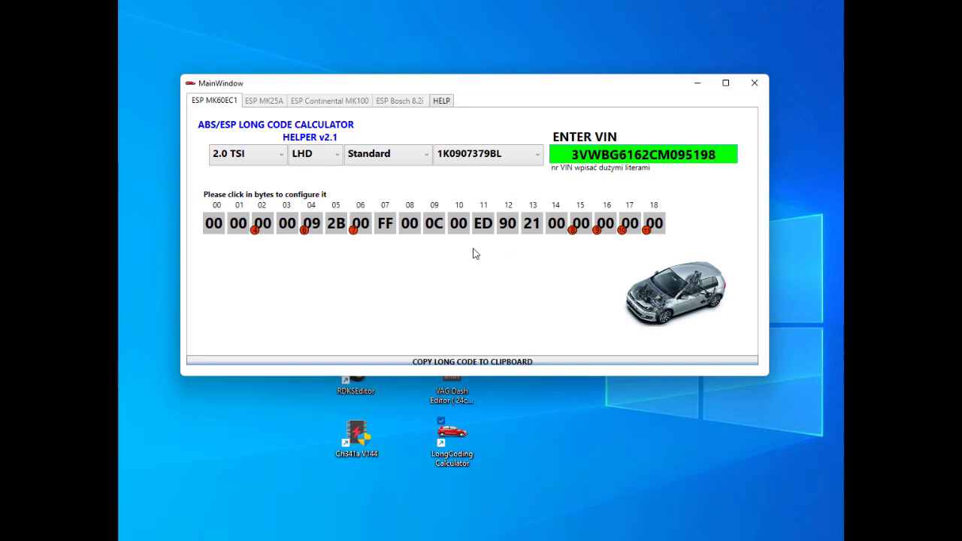
# Step: Configure byte 02 for 288 front and 253 rear brake discs (średnica tarczy przód 288, tył 253)
pyautogui.click(262, 226)
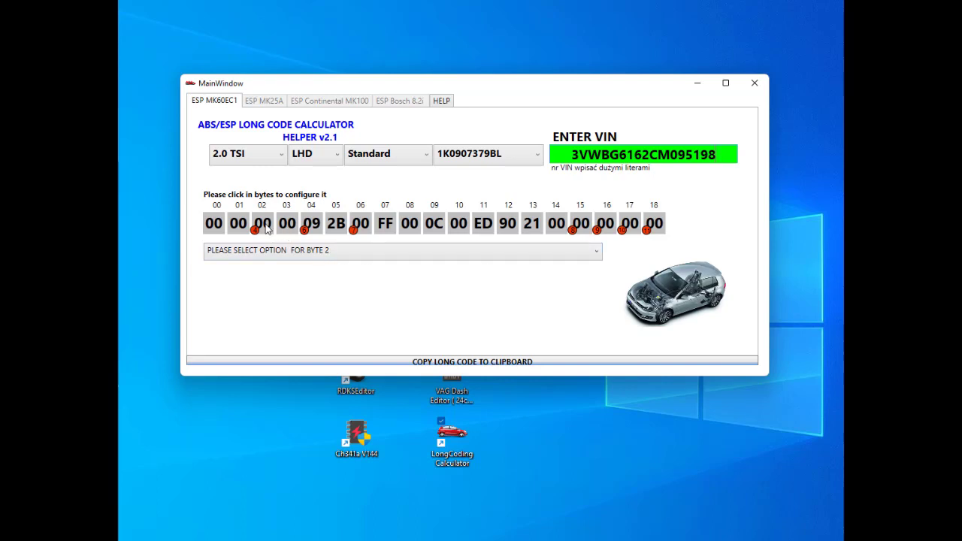
pyautogui.click(277, 252)
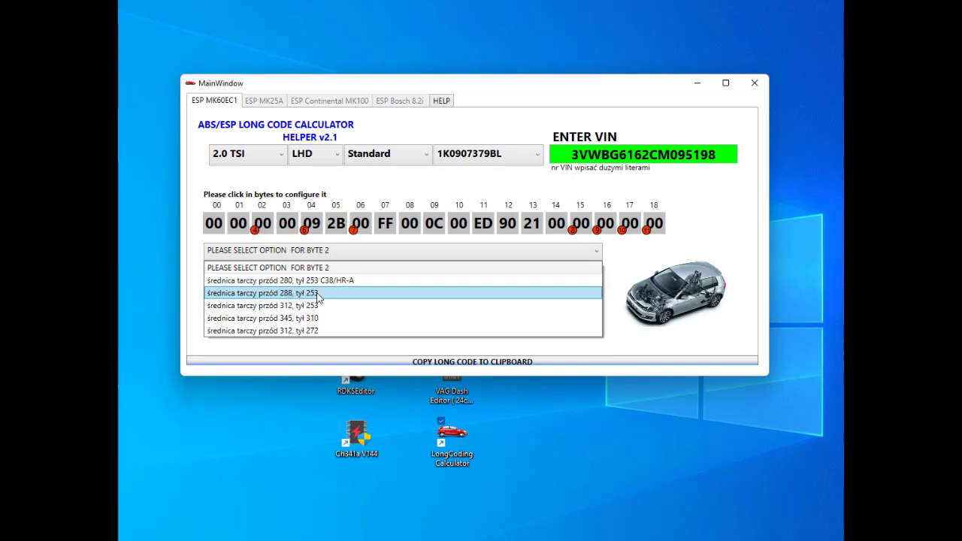
pyautogui.click(318, 293)
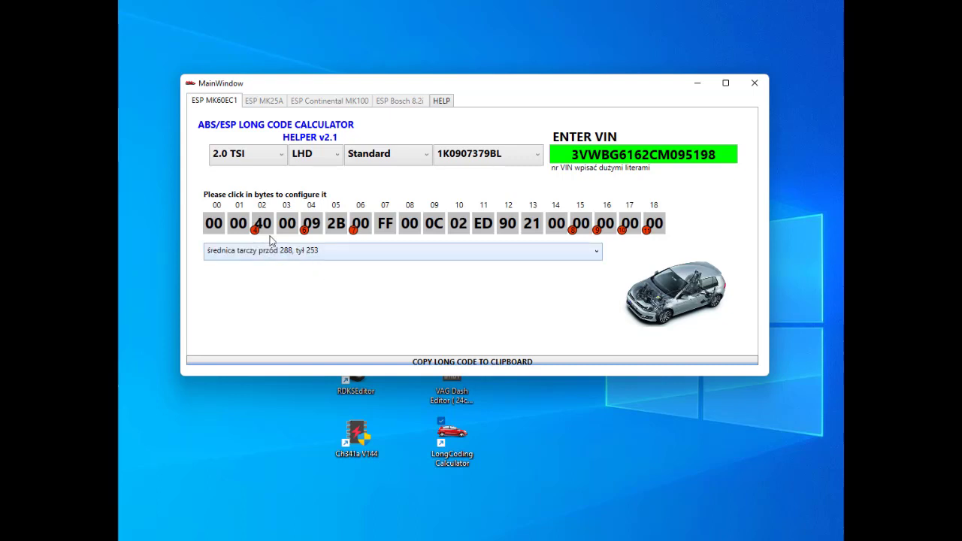
# Step: Set byte 04 of the long code to 89
pyautogui.click(318, 230)
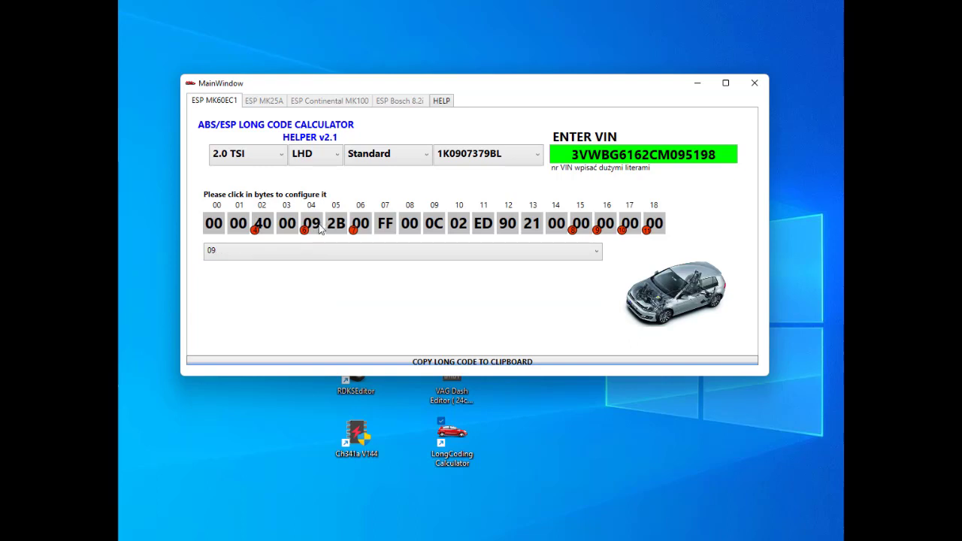
pyautogui.click(328, 250)
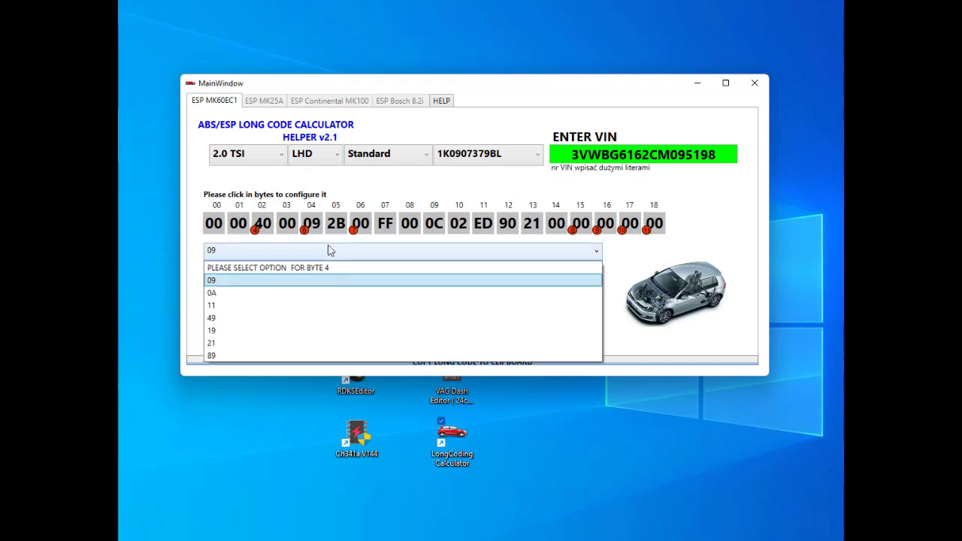
pyautogui.click(256, 353)
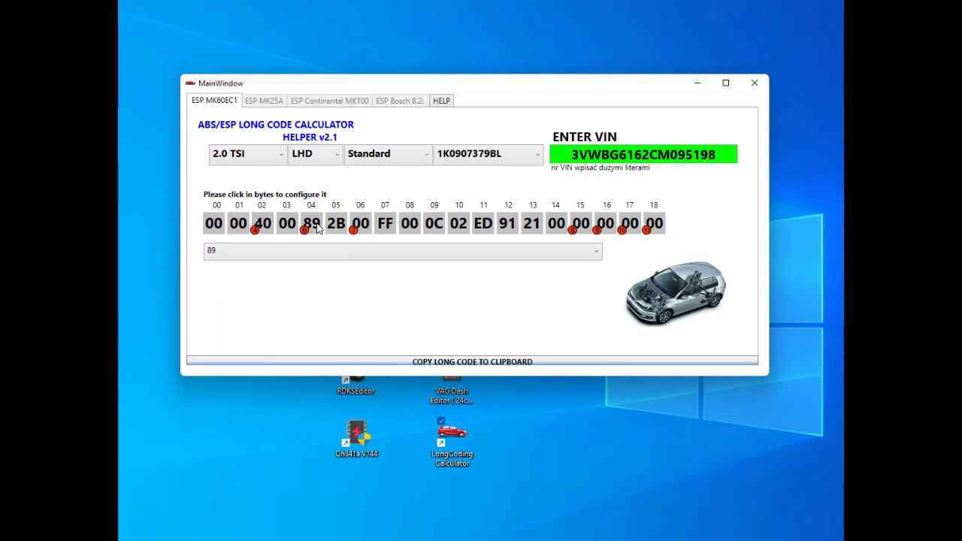
pyautogui.click(315, 383)
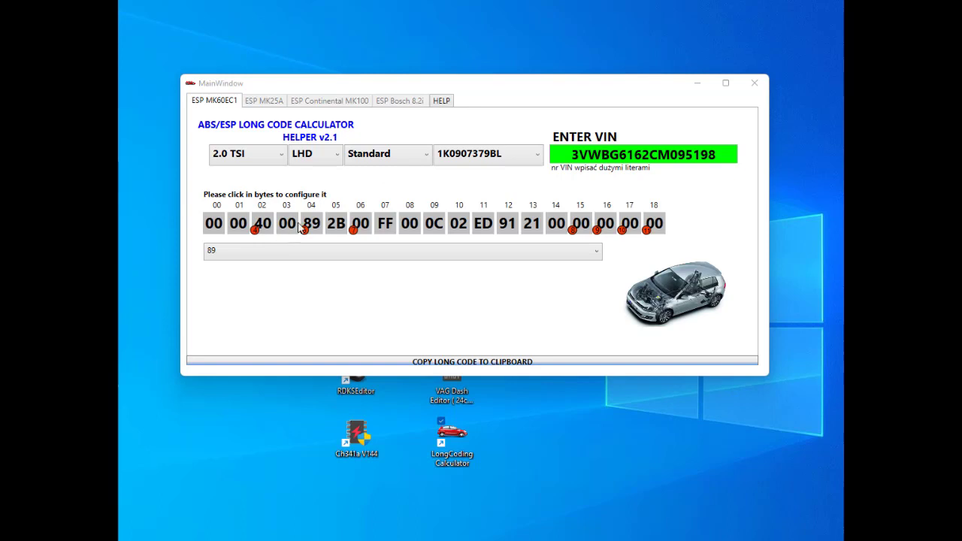
pyautogui.click(316, 258)
pyautogui.click(317, 258)
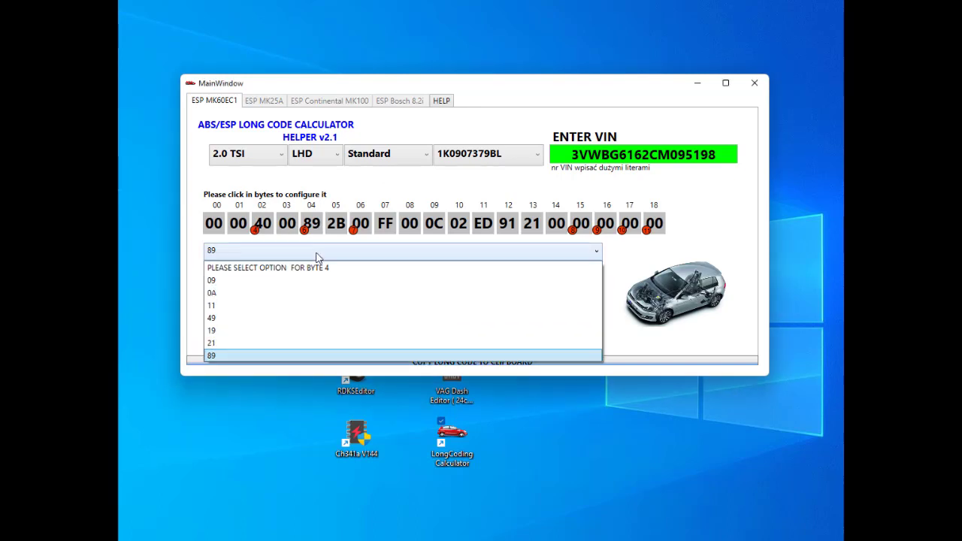
pyautogui.click(257, 354)
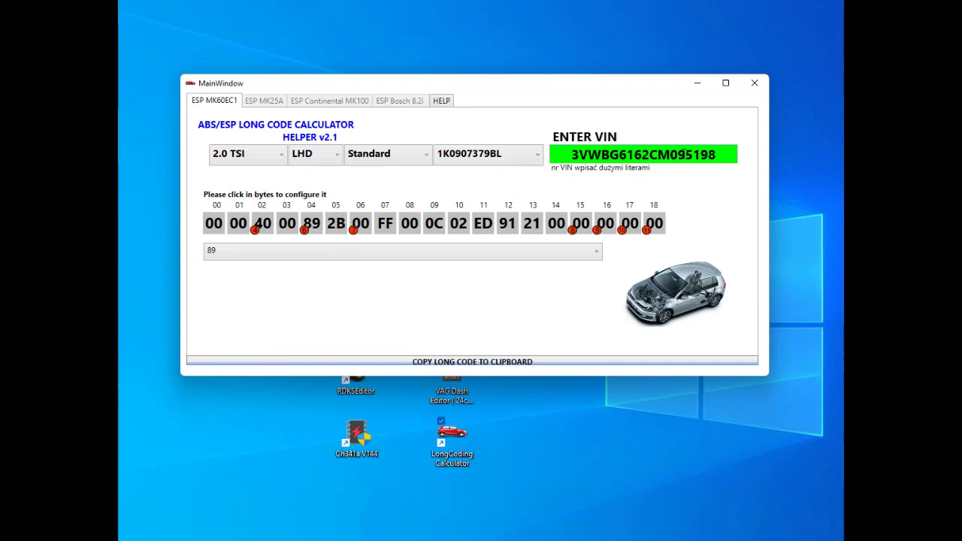
pyautogui.click(679, 154)
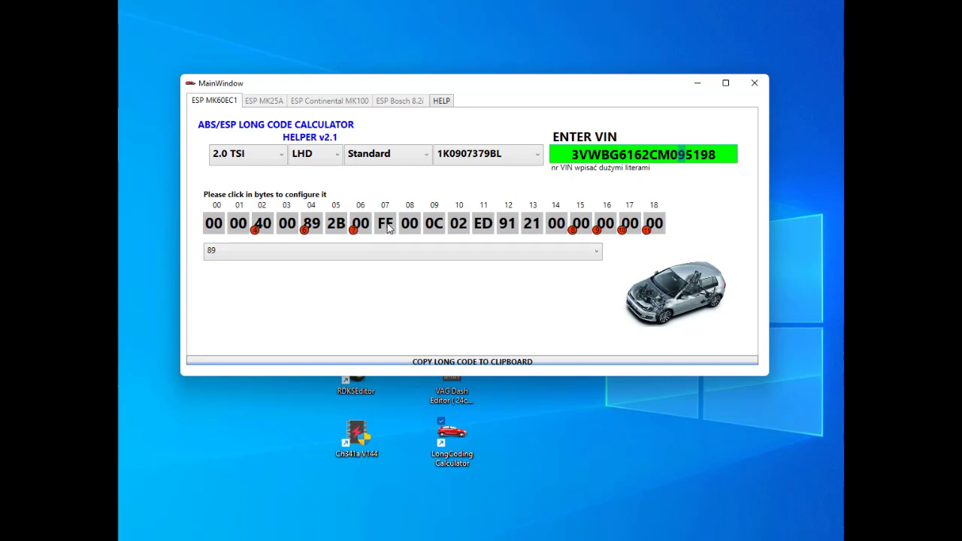
# Step: Try the NAPĘD 4X4 (AWD) WARIANT II 2011 drive option for byte 06, and return it to NAPĘD NA PRZEDNIĄ OŚ (FWD)
pyautogui.click(362, 230)
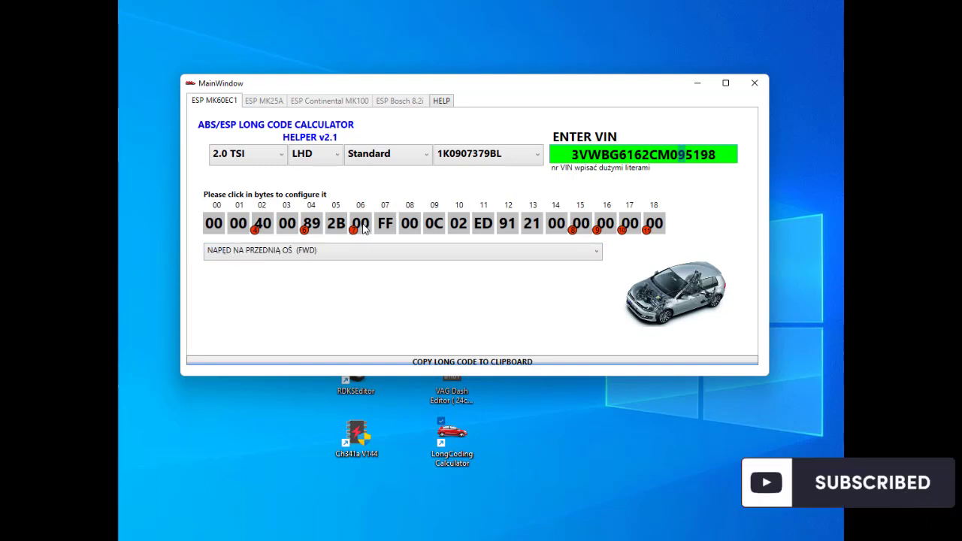
pyautogui.click(350, 254)
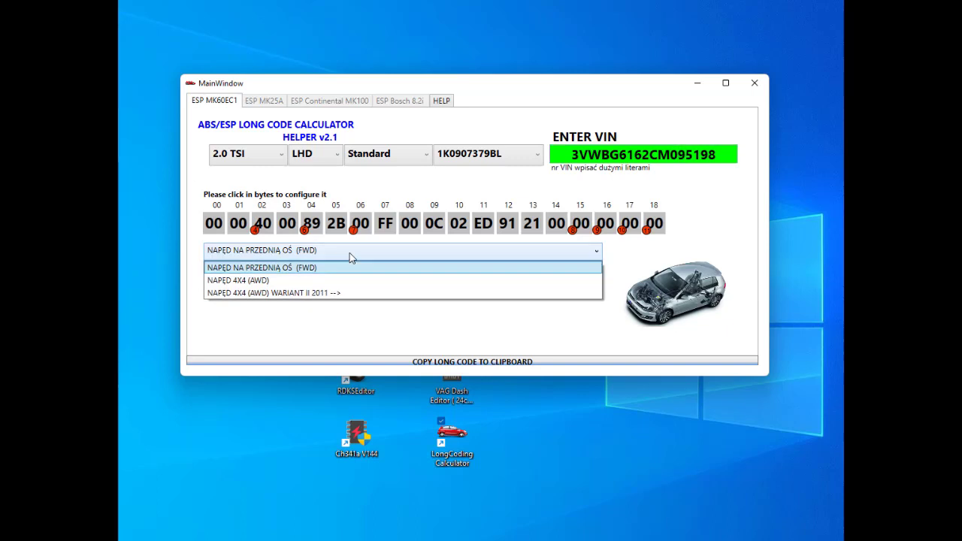
pyautogui.click(159, 538)
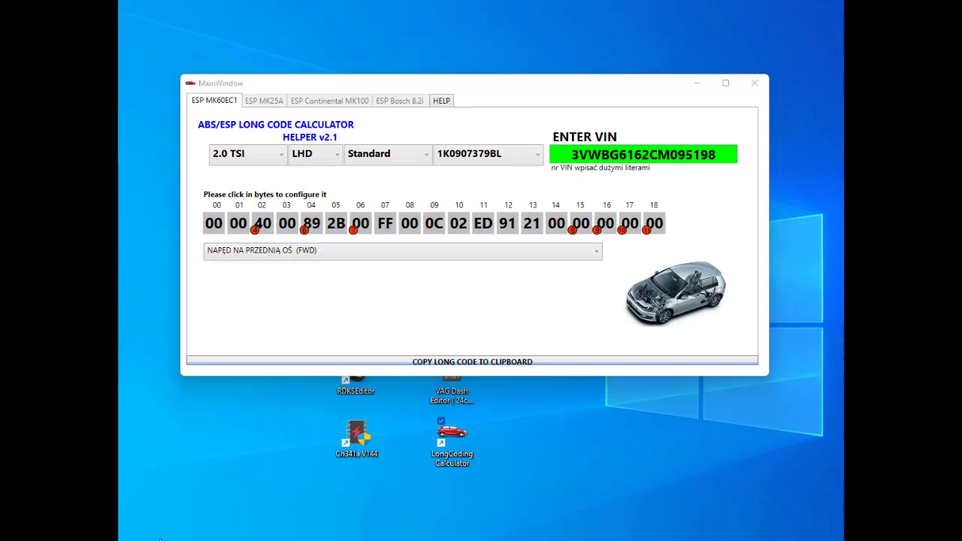
pyautogui.click(353, 255)
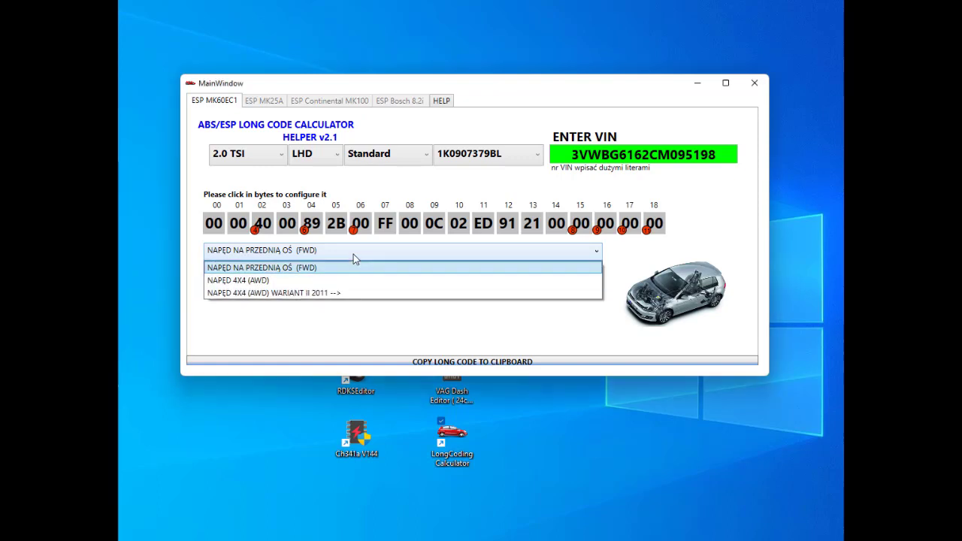
pyautogui.click(344, 295)
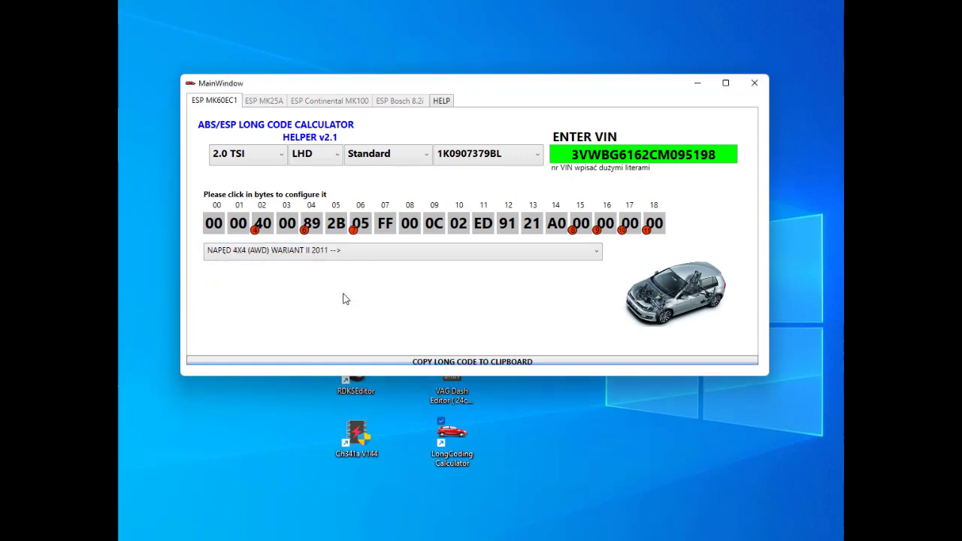
pyautogui.click(337, 252)
pyautogui.click(328, 267)
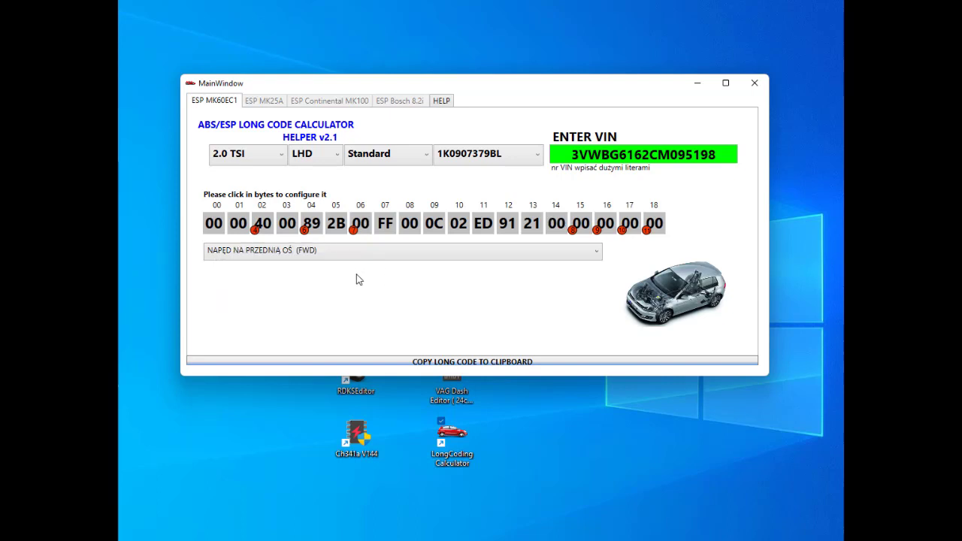
# Step: Try NAPĘD 4X4 (AWD) and the WARIANT II 2011 drive option in turn for byte 06, restoring front-wheel drive (FWD) after each
pyautogui.click(357, 251)
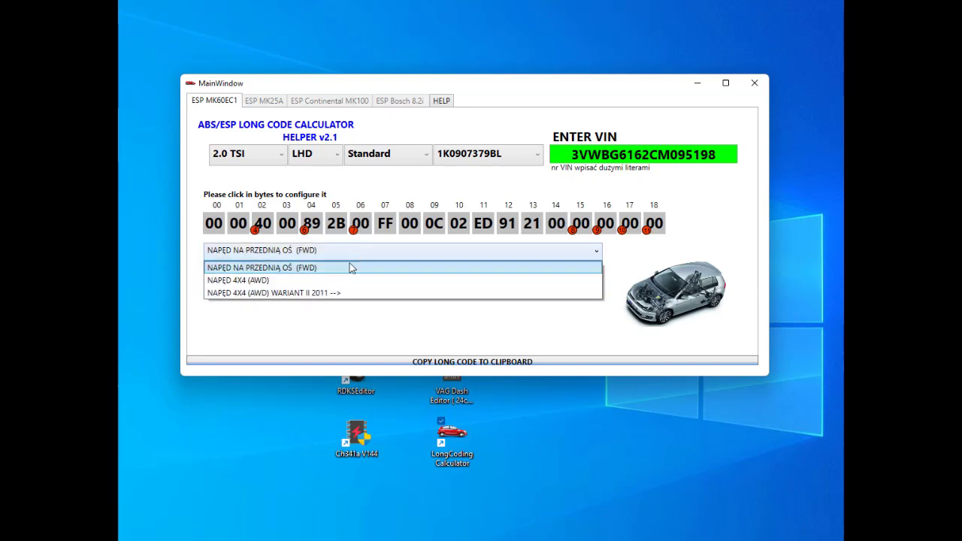
pyautogui.click(346, 278)
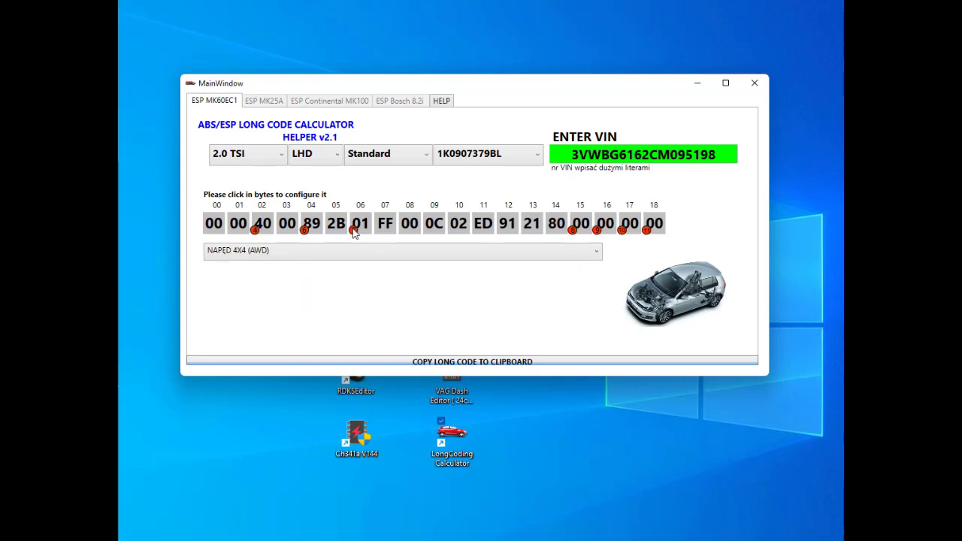
pyautogui.click(359, 252)
pyautogui.click(340, 272)
pyautogui.click(347, 254)
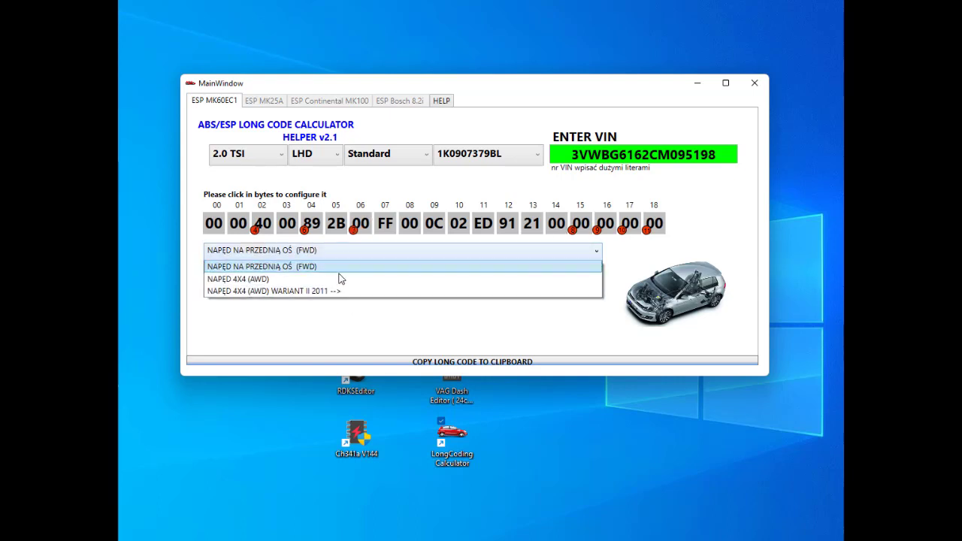
pyautogui.click(334, 290)
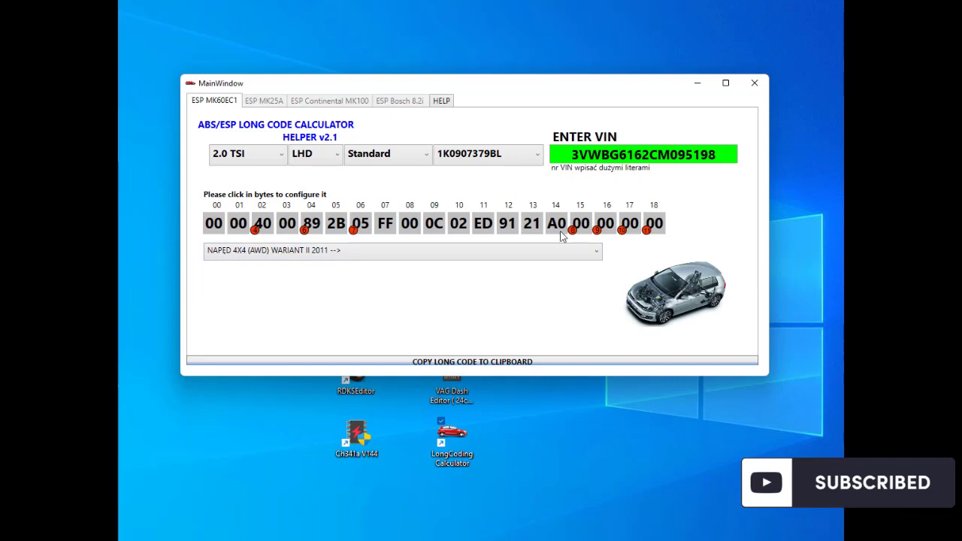
pyautogui.click(354, 255)
pyautogui.click(340, 269)
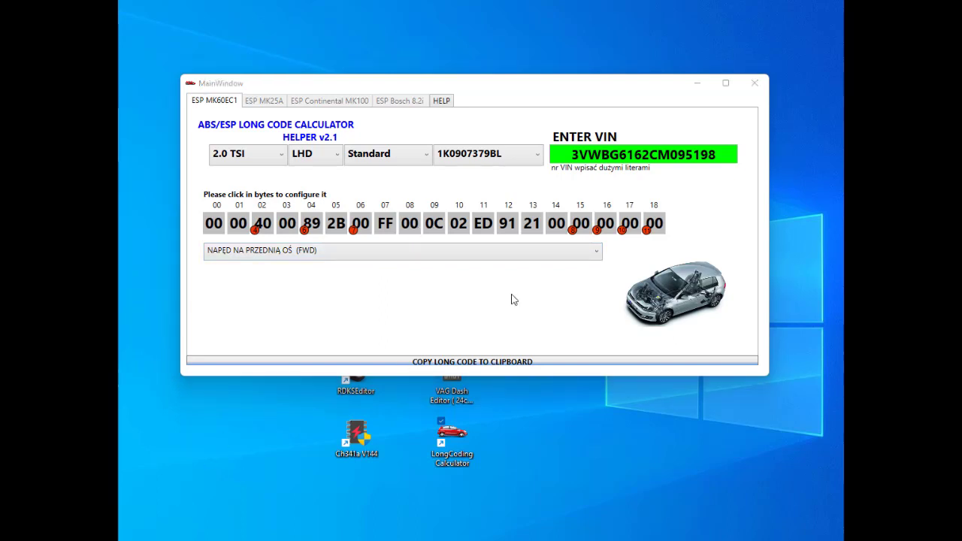
# Step: Configure byte 15 as 61 by enabling the 2.0 TSI engine bit 0, Driver Steering Recommendation inactive and Left-Hand-Drive (LHD)
pyautogui.click(586, 230)
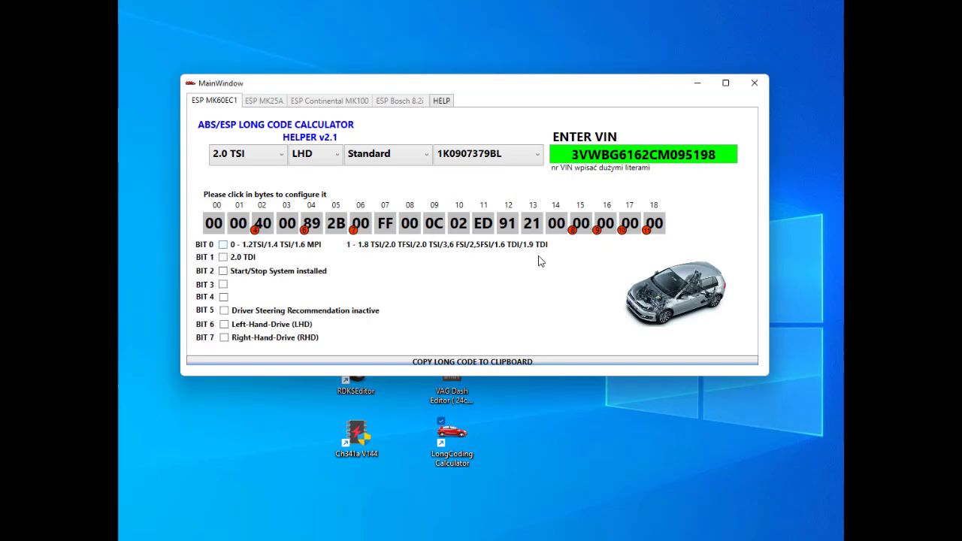
pyautogui.click(225, 324)
pyautogui.click(226, 312)
pyautogui.click(223, 271)
# Step: Configure byte 16 as 25 by enabling Hill Hold Control, Tire Pressure Monitoring and bit 5
pyautogui.click(605, 224)
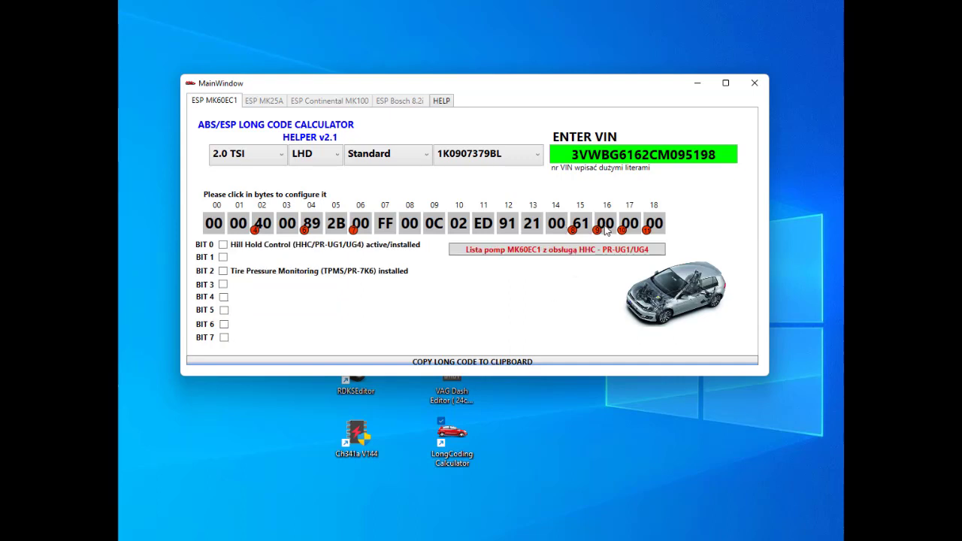
pyautogui.click(223, 245)
pyautogui.click(223, 271)
pyautogui.click(225, 311)
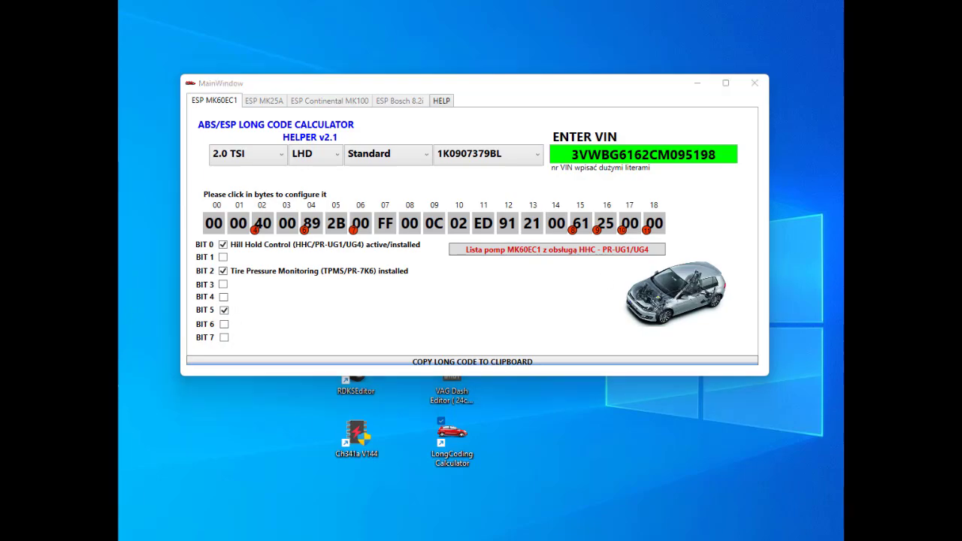
# Step: Highlight the Address 03 ABS Brakes coding in the Notepad scan log and place the log below the calculator's byte row for comparison
pyautogui.hotkey('alt', 'Tab')
pyautogui.moveTo(523, 69); pyautogui.dragTo(628, 91)
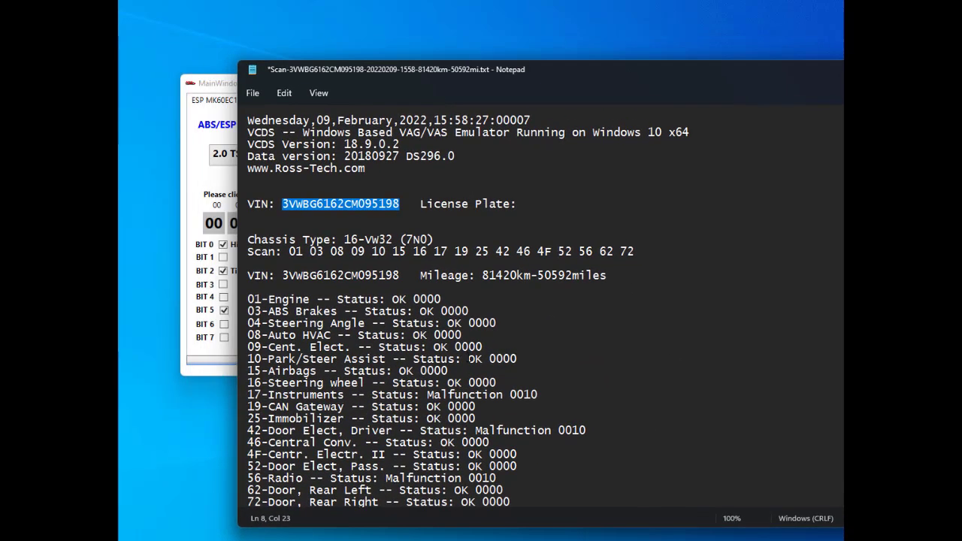
pyautogui.scroll(-15, 291, 111)
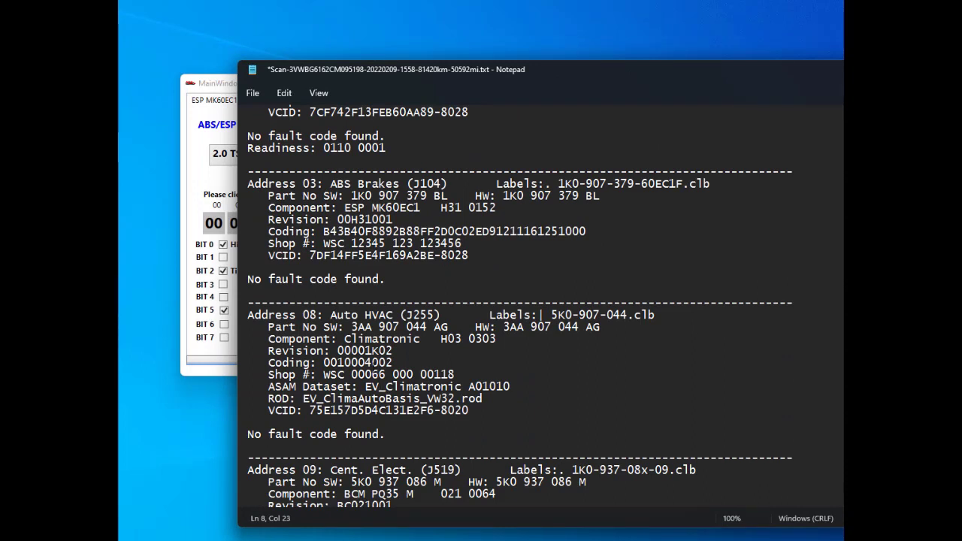
pyautogui.click(324, 232)
pyautogui.moveTo(324, 231); pyautogui.dragTo(587, 231)
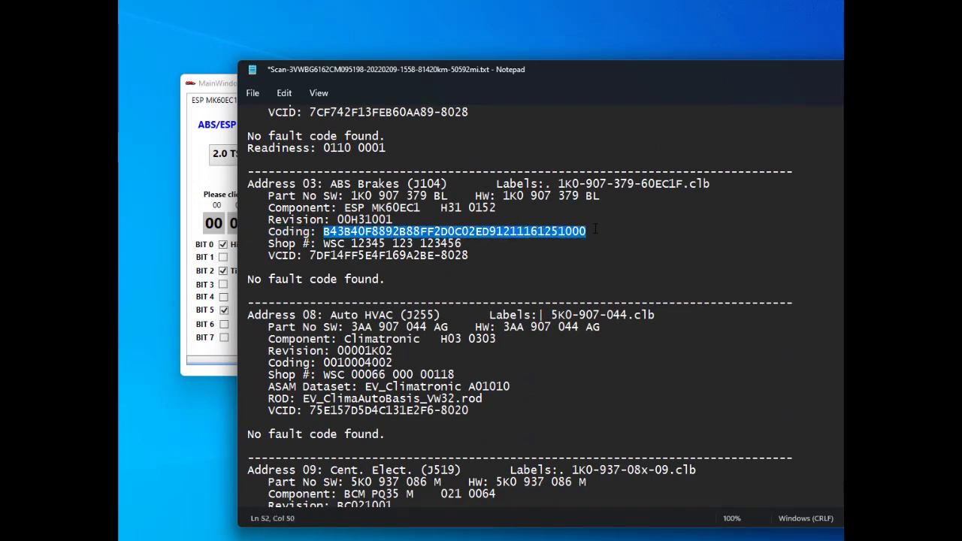
pyautogui.moveTo(598, 72); pyautogui.dragTo(528, 326)
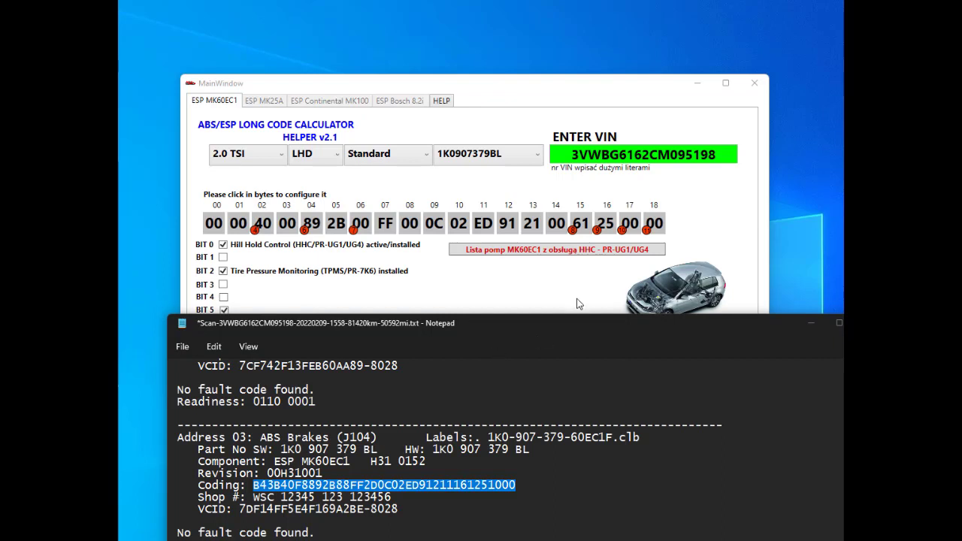
# Step: Try the byte 17 option bits, including PLA parking assistant, TPMS via Instrument Cluster and XDS, and clear them again
pyautogui.click(632, 230)
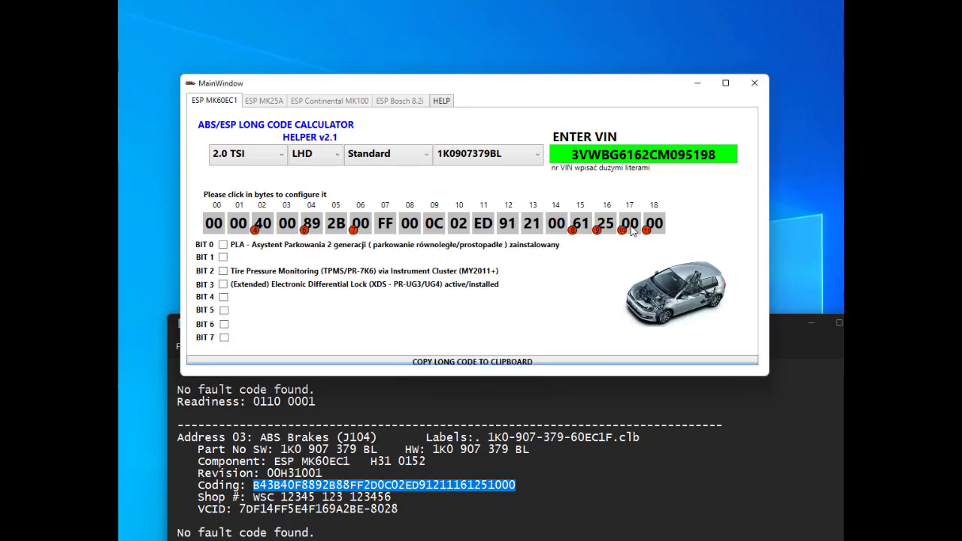
pyautogui.click(222, 272)
pyautogui.click(222, 245)
pyautogui.click(223, 244)
pyautogui.click(223, 272)
pyautogui.click(224, 257)
pyautogui.click(224, 257)
pyautogui.click(223, 297)
pyautogui.click(223, 310)
pyautogui.click(224, 324)
pyautogui.click(223, 309)
pyautogui.click(223, 297)
pyautogui.click(223, 284)
pyautogui.click(223, 271)
pyautogui.click(223, 285)
pyautogui.click(223, 272)
pyautogui.click(224, 324)
# Step: Minimize the calculator, reposition the Notepad scan log to show its ABS Brakes section and minimize the log
pyautogui.click(697, 84)
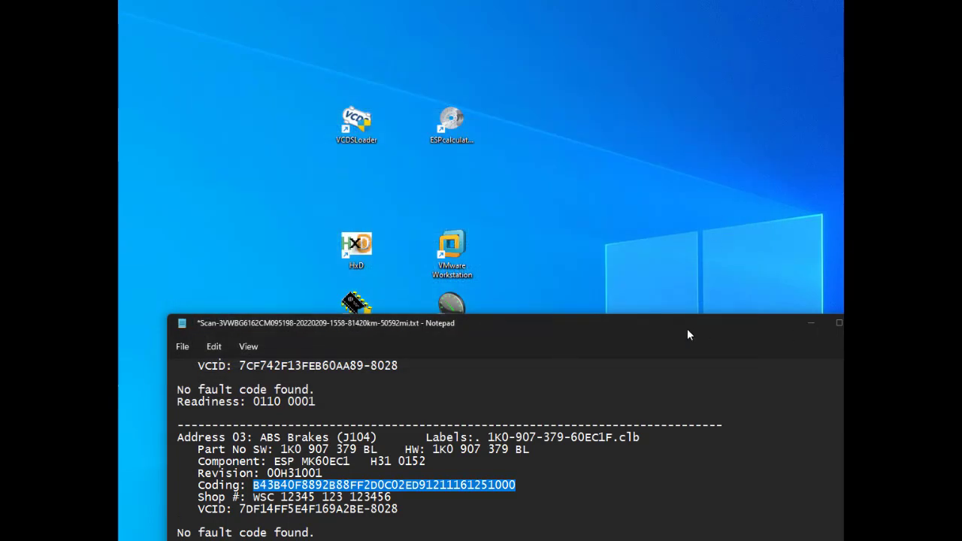
pyautogui.moveTo(686, 334); pyautogui.dragTo(661, 106)
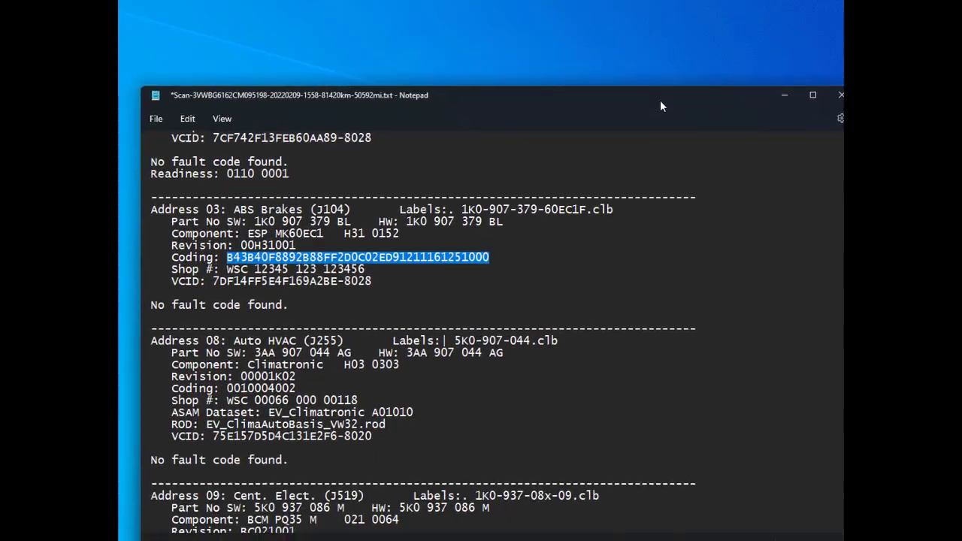
pyautogui.click(794, 95)
# Step: Switch to the ABS LONG CODING DETAILS document in Word and examine its title and Byte 0 description
pyautogui.hotkey('alt', 'Tab')
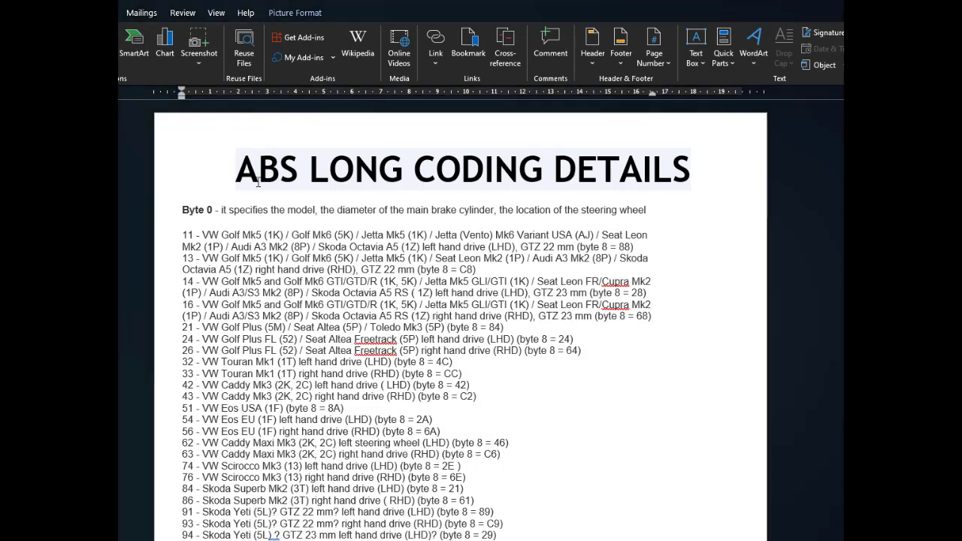
pyautogui.moveTo(244, 172); pyautogui.dragTo(614, 181)
pyautogui.click(614, 181)
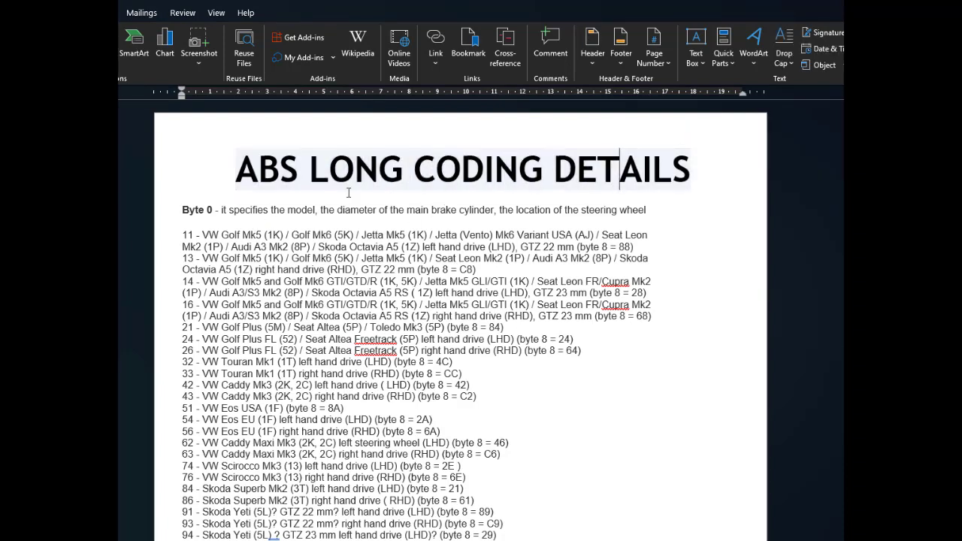
pyautogui.moveTo(183, 209); pyautogui.dragTo(411, 222)
pyautogui.click(268, 232)
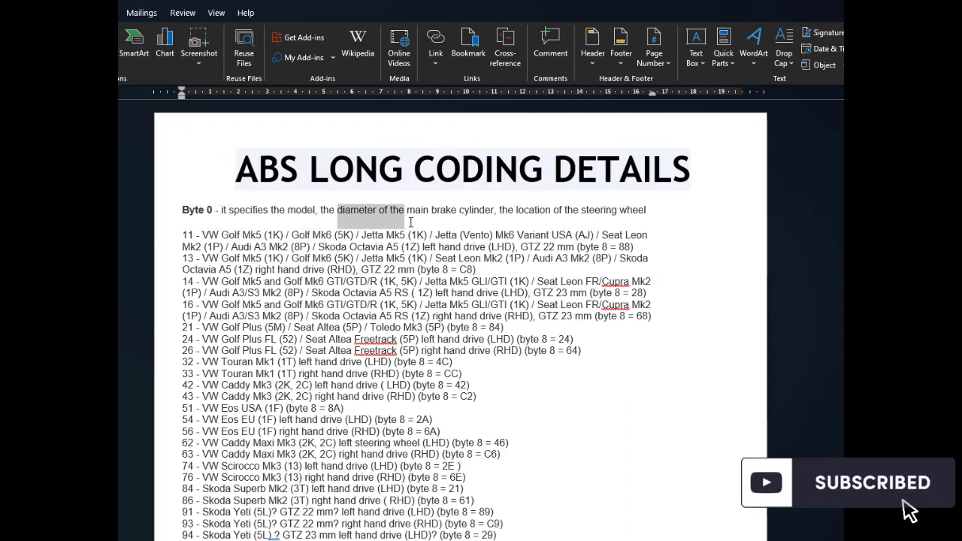
pyautogui.click(496, 231)
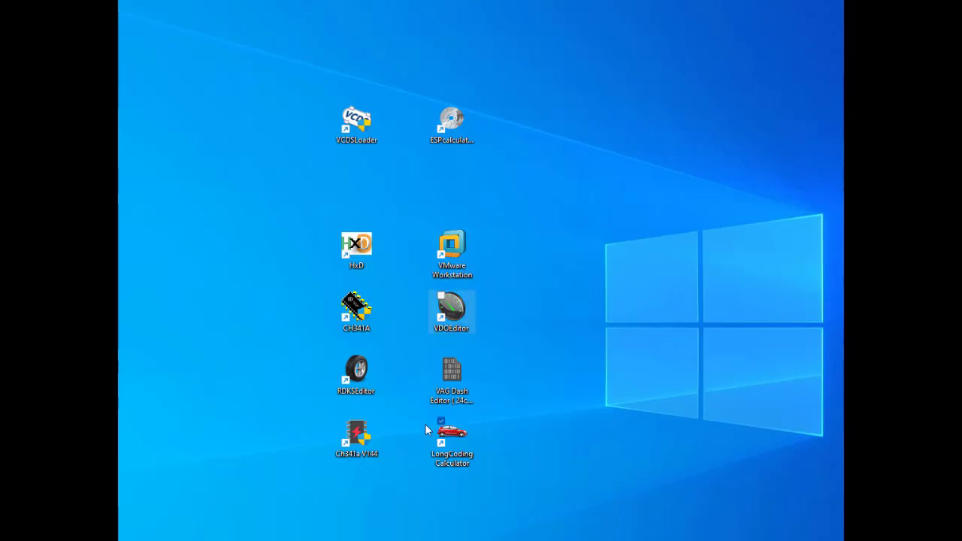
# Step: Launch a new LongCoding Calculator window, switch its steering side to RHD and return it to LHD
pyautogui.doubleClick(451, 443)
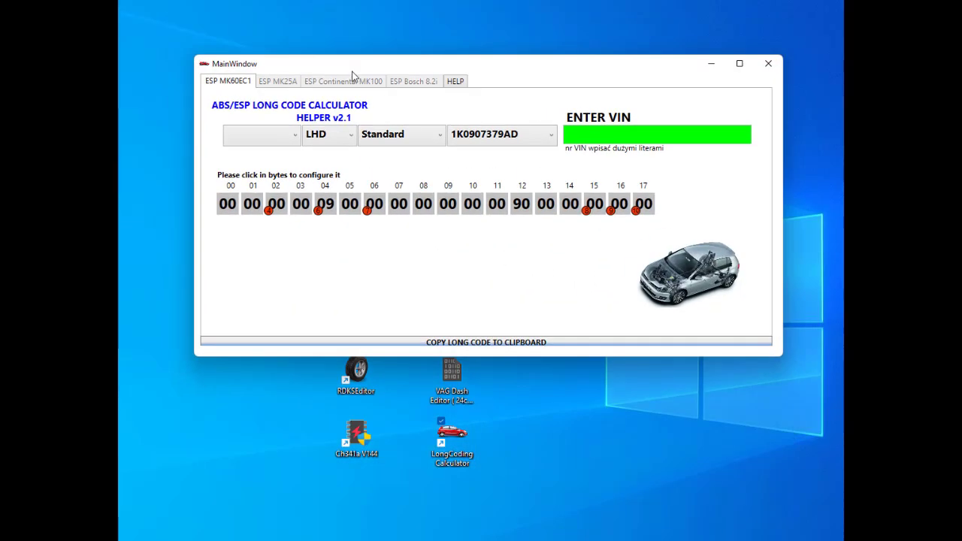
pyautogui.click(348, 135)
pyautogui.click(340, 171)
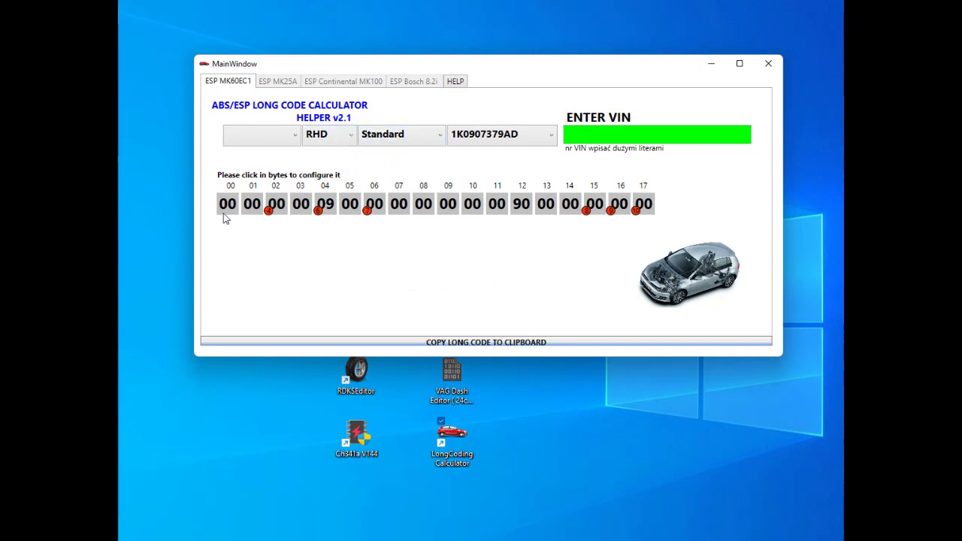
pyautogui.click(317, 136)
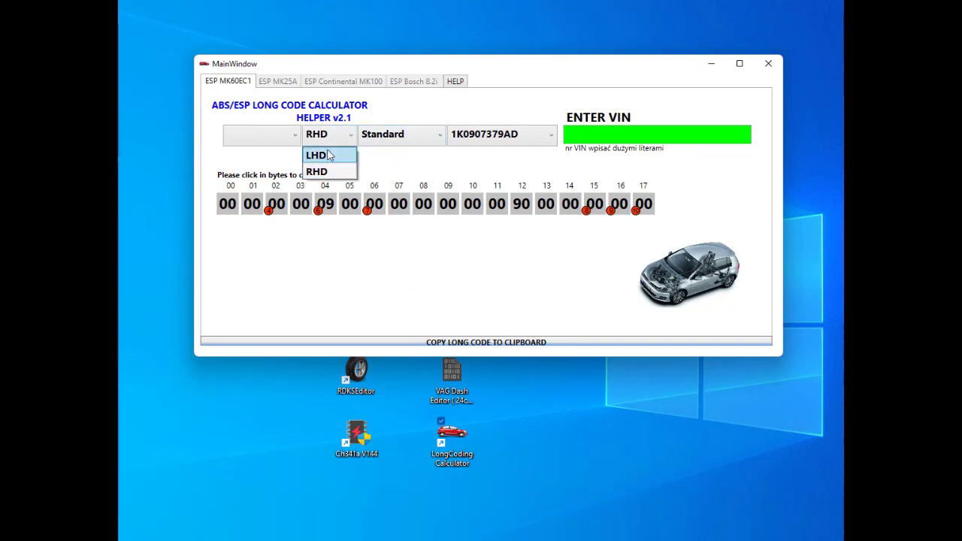
pyautogui.click(329, 156)
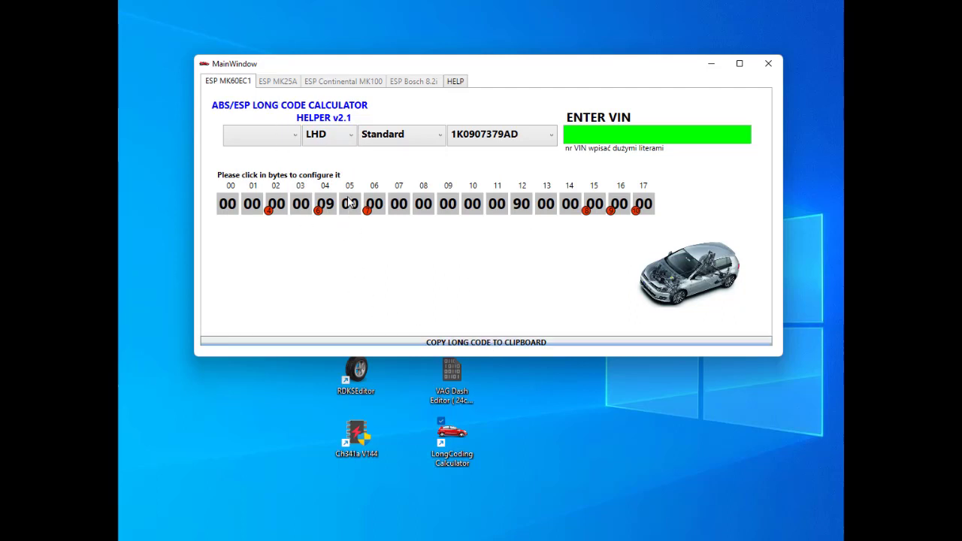
# Step: Read the calculator's help instructions, return to the ESP MK60EC1 page and minimize the calculator
pyautogui.click(464, 88)
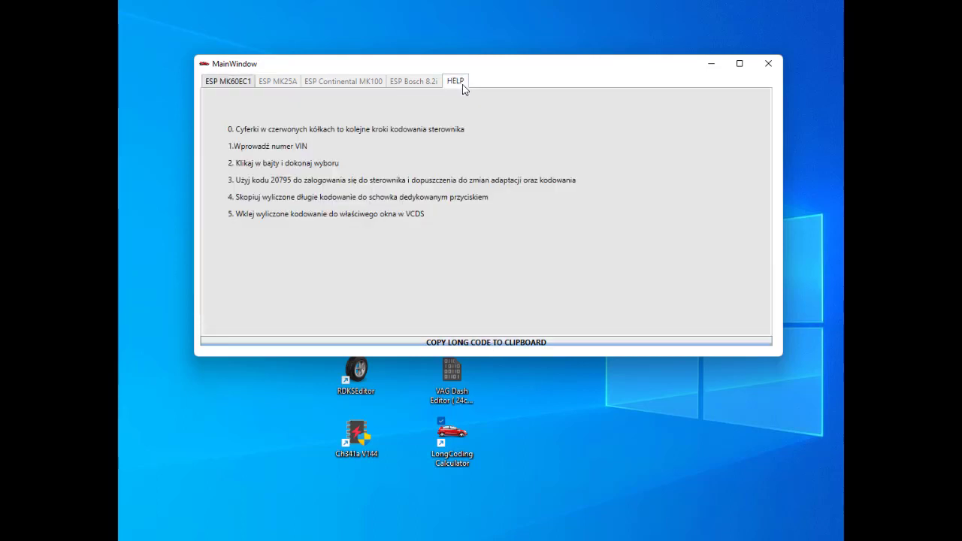
pyautogui.click(234, 85)
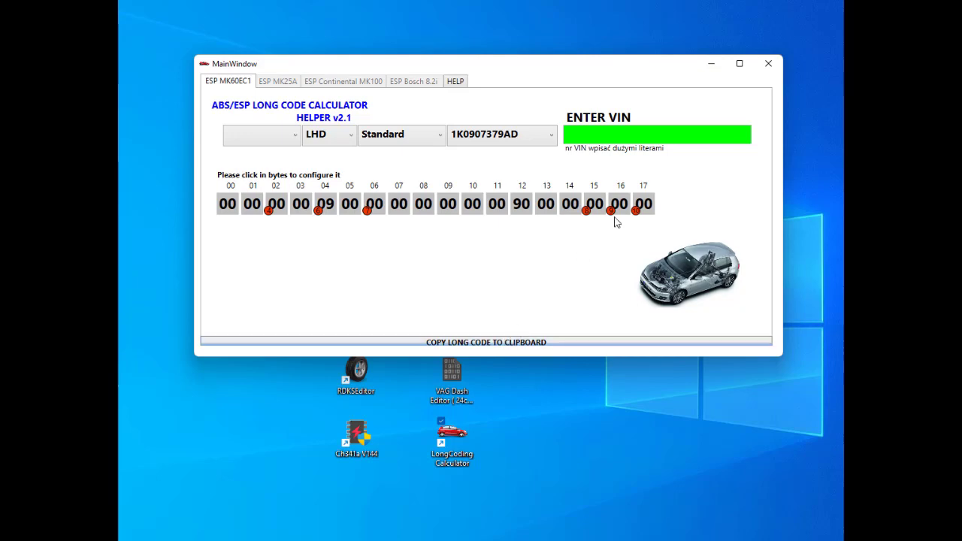
pyautogui.click(711, 64)
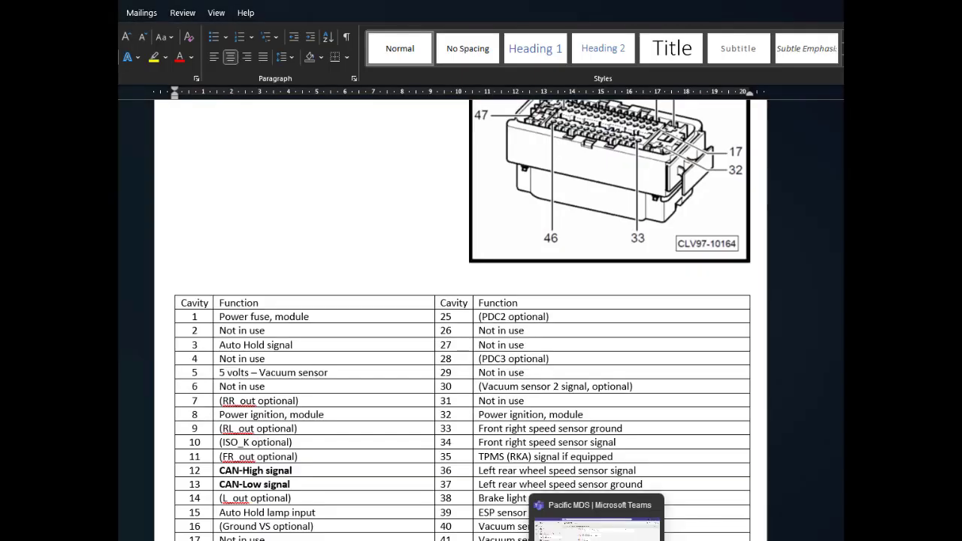
# Step: Return to the ABS LONG CODING DETAILS document in Word and examine the Byte 0 model codes through the Jetta Mk6 entries
pyautogui.click(502, 528)
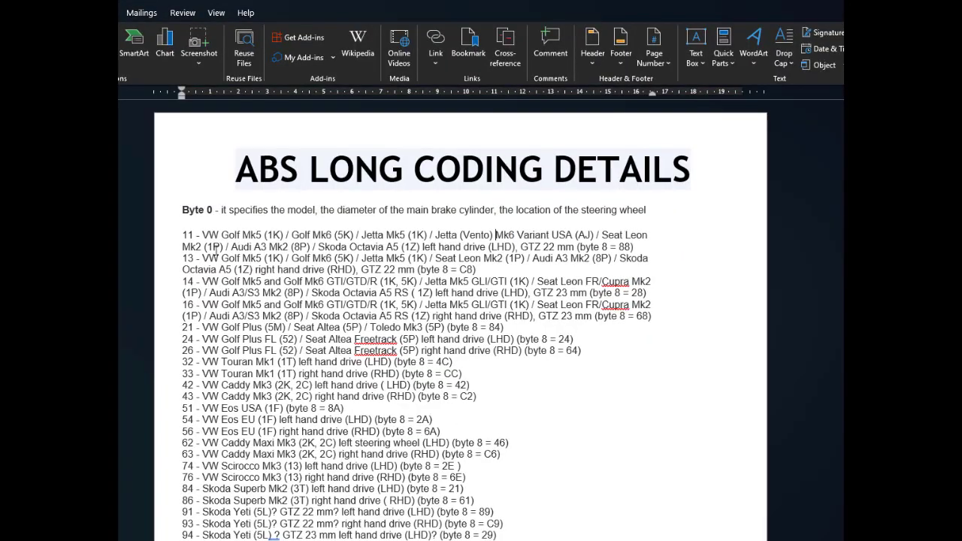
pyautogui.scroll(-2, 217, 248)
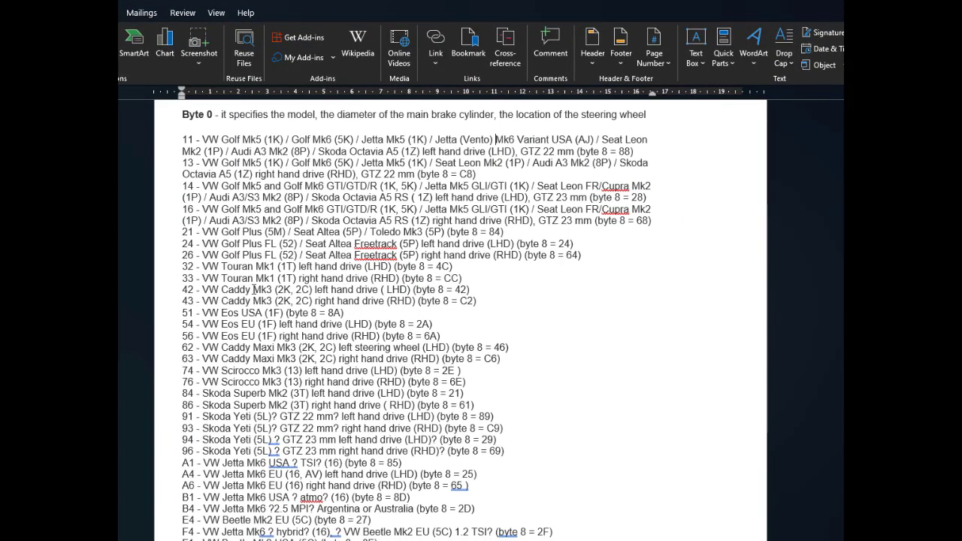
pyautogui.scroll(-4, 268, 340)
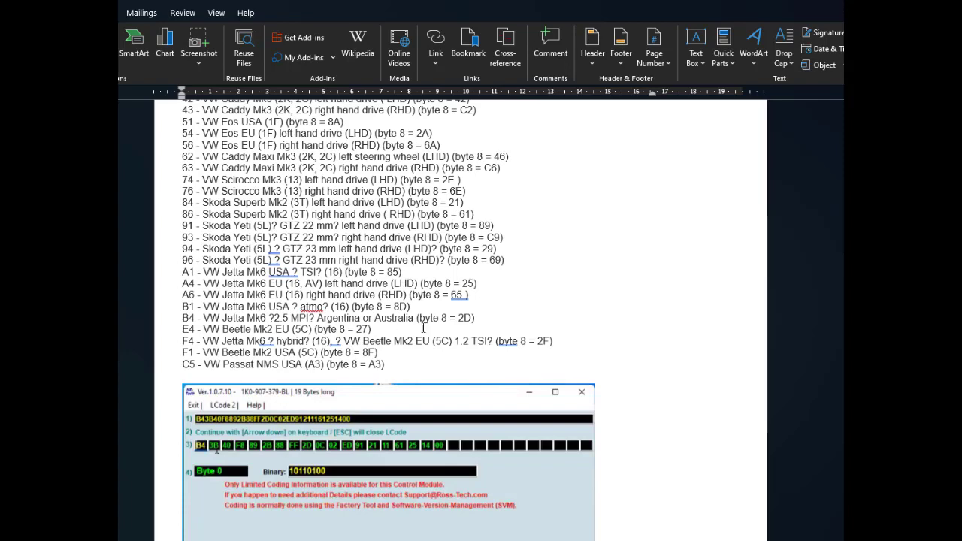
# Step: Compare the Byte 0 entry B4 with the first byte of the ABS Brakes coding in the scan log and the document's example image
pyautogui.moveTo(184, 318); pyautogui.dragTo(195, 318)
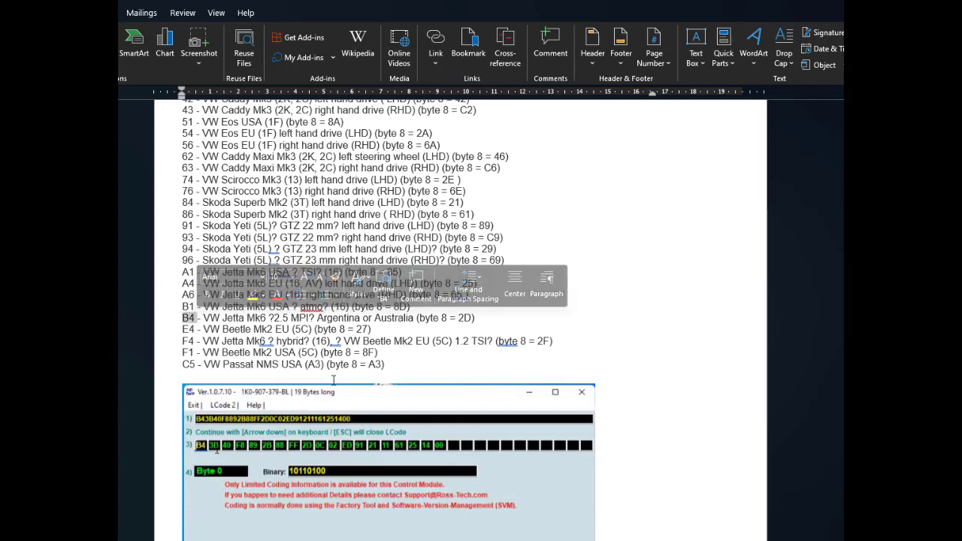
pyautogui.hotkey('alt', 'Tab')
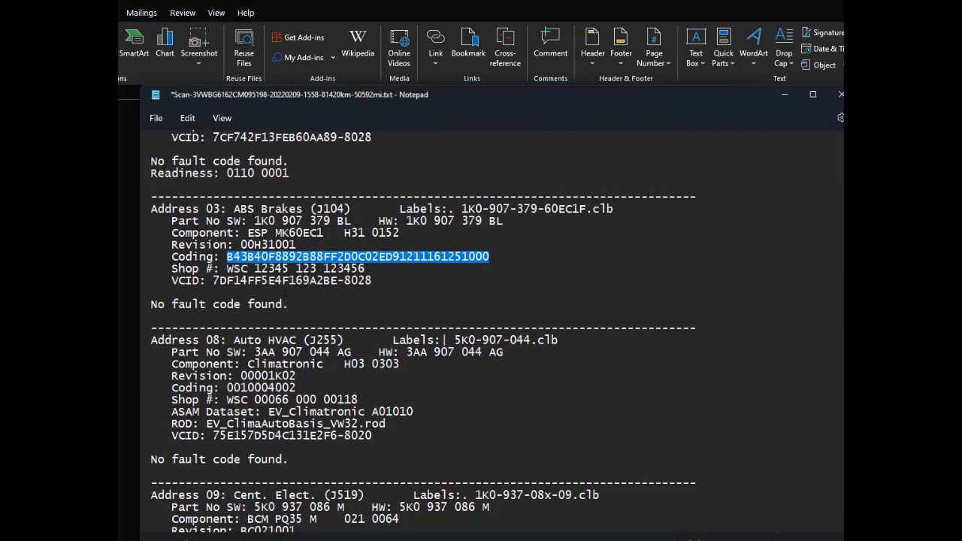
pyautogui.click(253, 279)
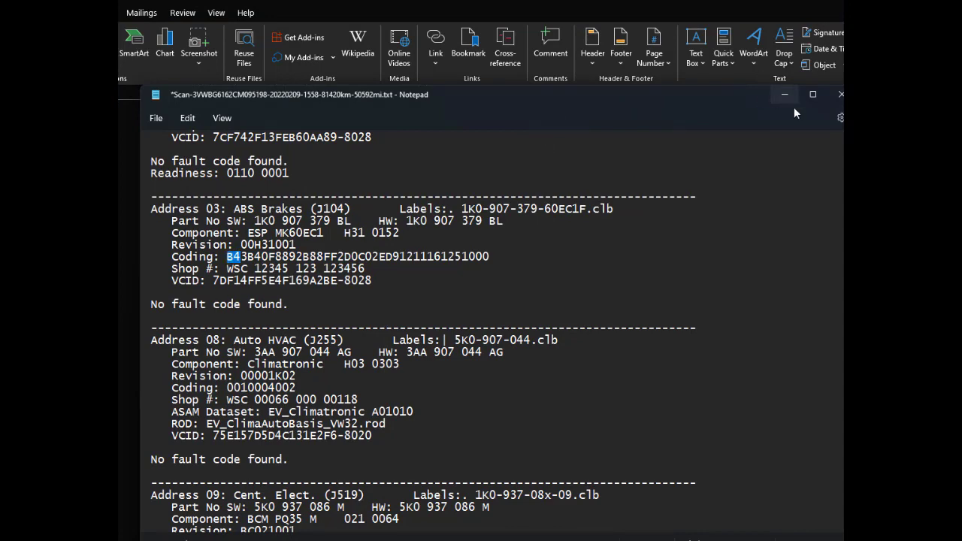
pyautogui.click(783, 95)
pyautogui.scroll(-3, 294, 360)
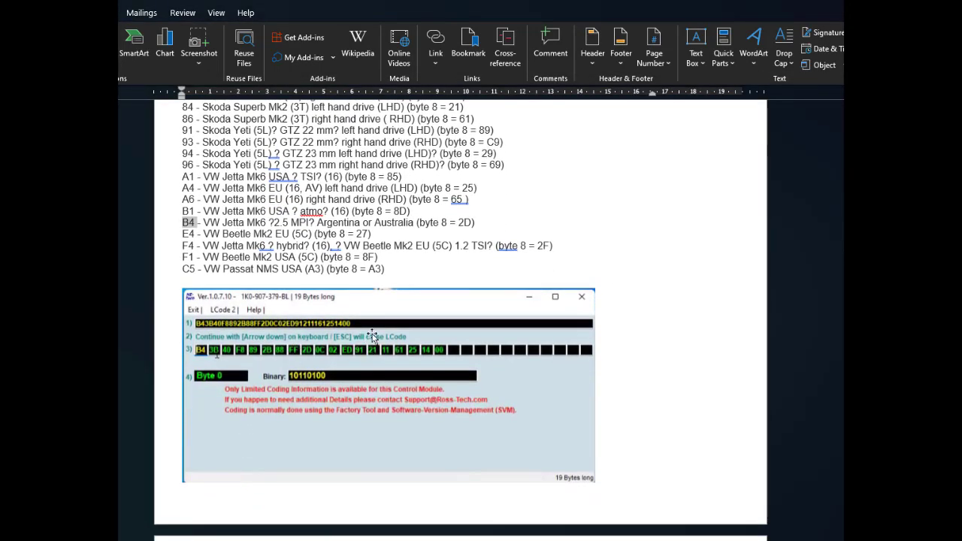
pyautogui.click(371, 334)
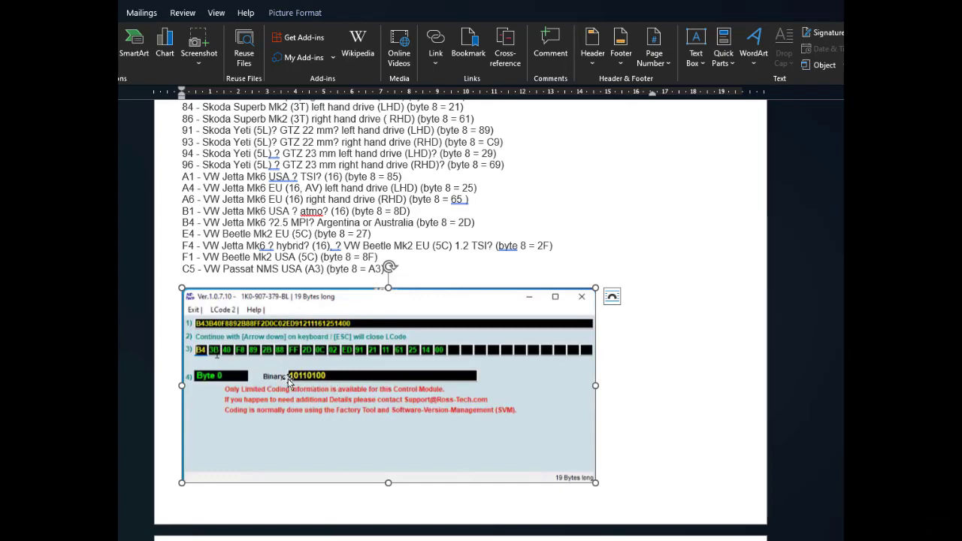
# Step: Check the Byte 1 region code 3B, VAG other regions, against the ABS coding in the scan log
pyautogui.scroll(-2, 371, 404)
pyautogui.scroll(-5, 365, 395)
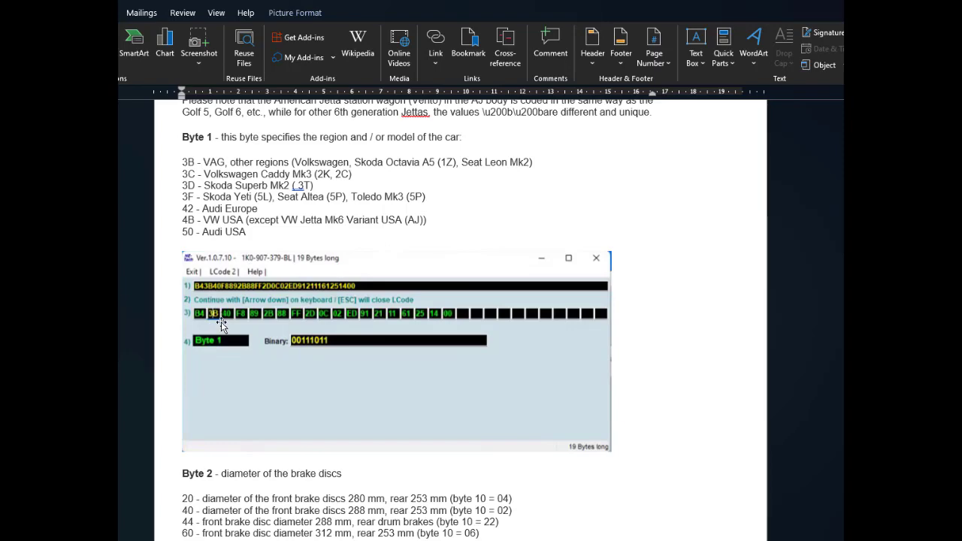
pyautogui.hotkey('alt', 'Tab')
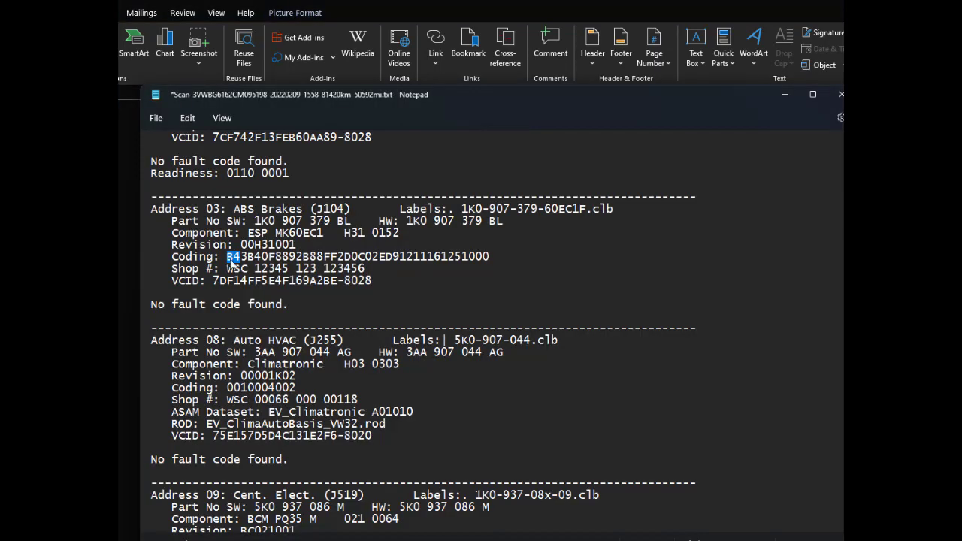
pyautogui.hotkey('alt', 'Tab')
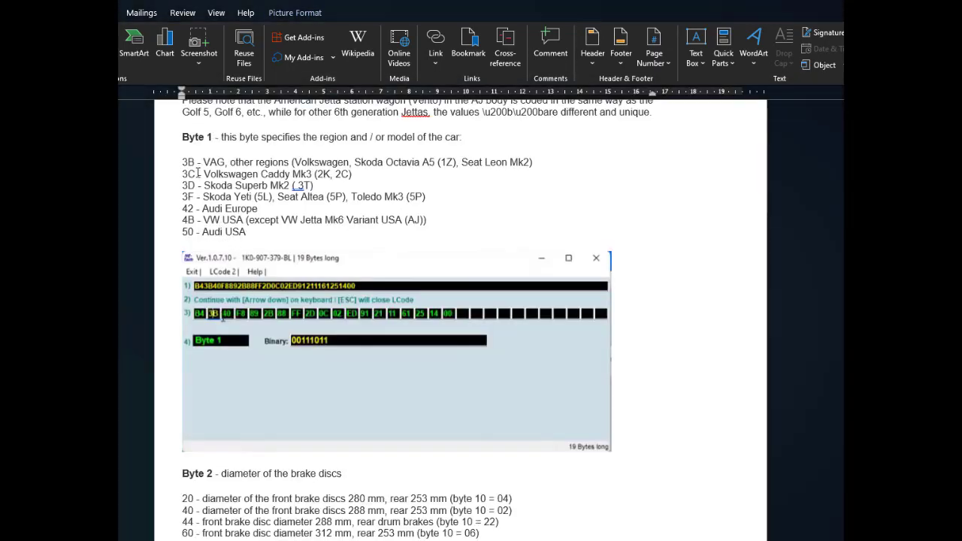
pyautogui.moveTo(201, 163); pyautogui.dragTo(227, 162)
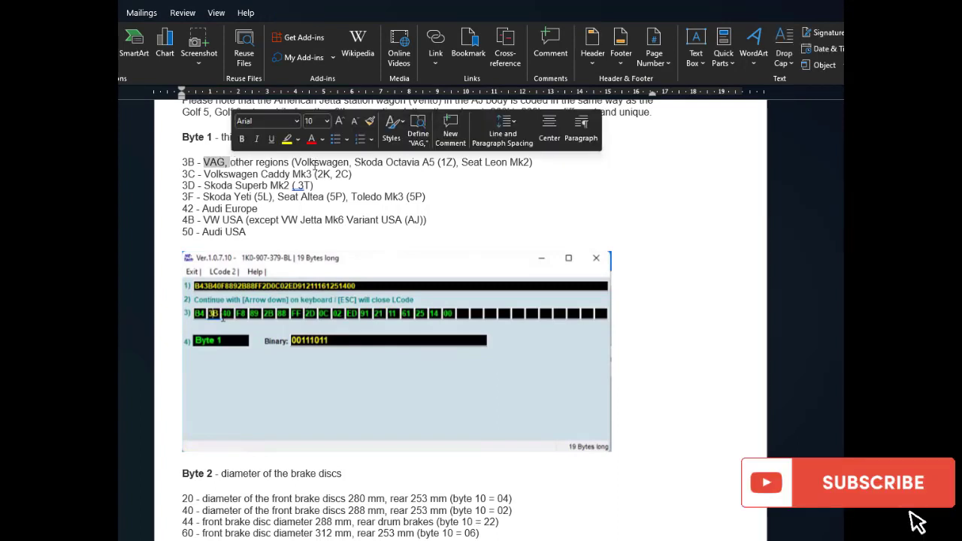
pyautogui.click(290, 173)
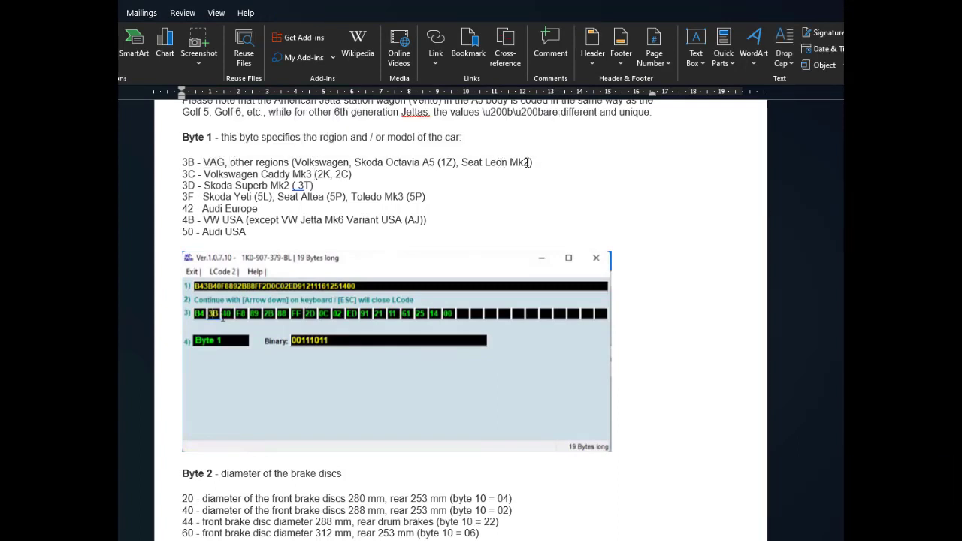
pyautogui.moveTo(531, 162); pyautogui.dragTo(202, 162)
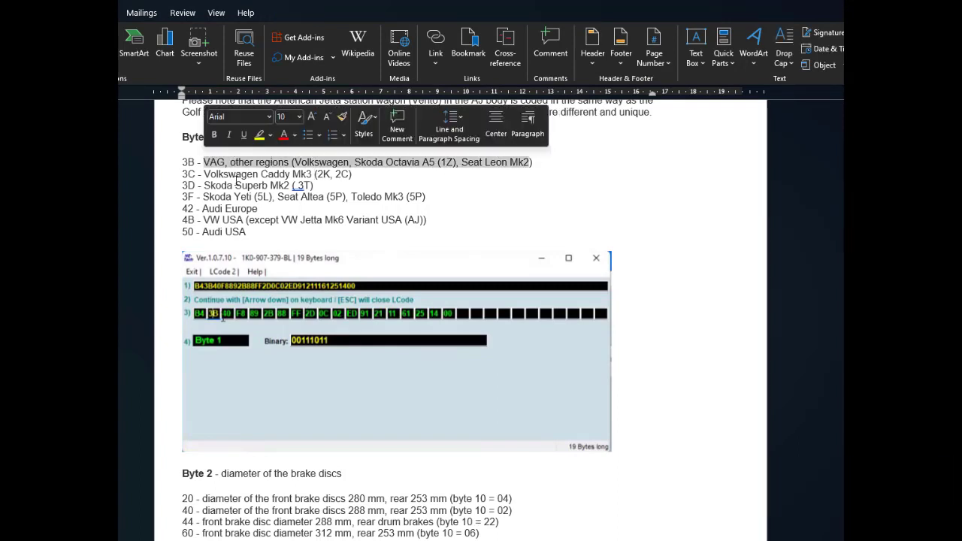
# Step: Examine the other Byte 1 codes, including 3D for Skoda Superb Mk2 and 4B for VW USA
pyautogui.moveTo(314, 185); pyautogui.dragTo(205, 185)
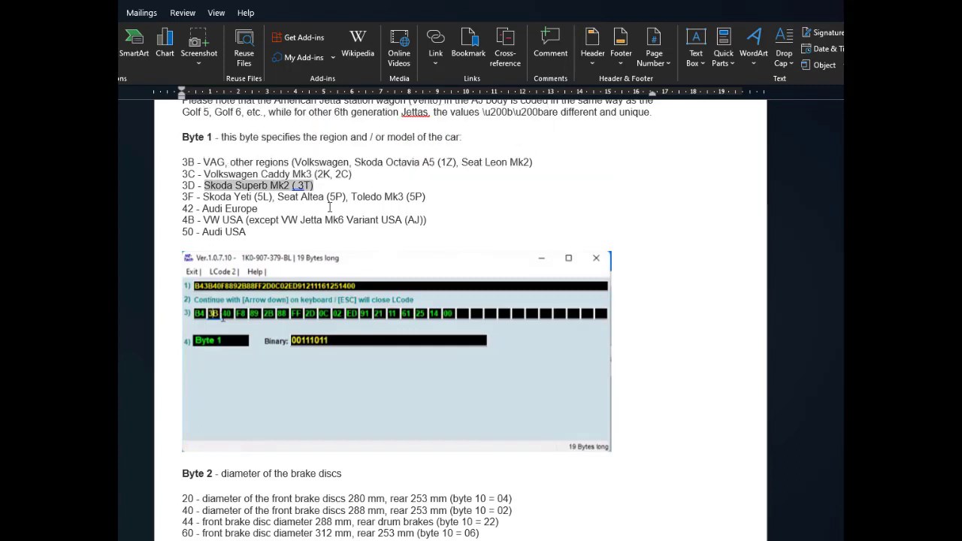
pyautogui.click(276, 208)
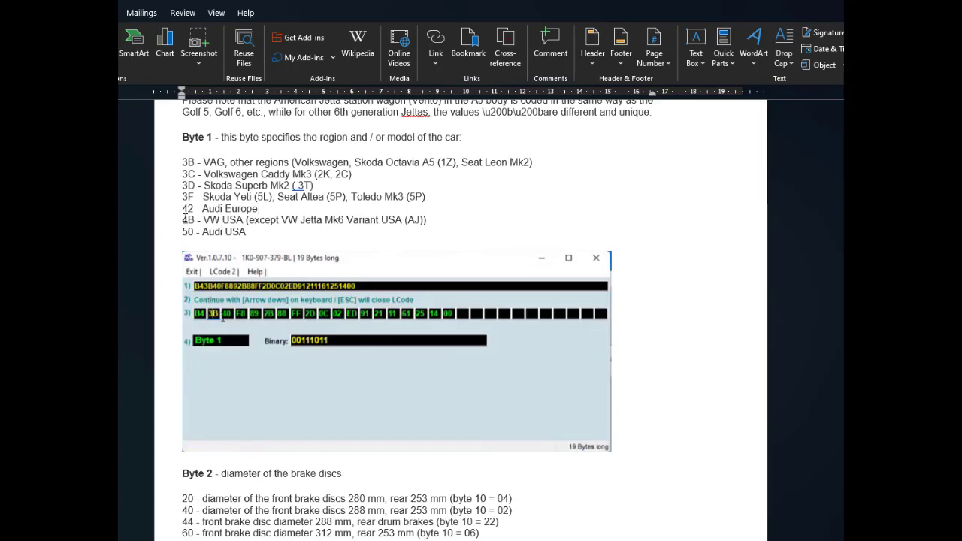
pyautogui.moveTo(206, 219); pyautogui.dragTo(347, 219)
pyautogui.click(202, 224)
pyautogui.doubleClick(184, 219)
pyautogui.click(198, 220)
# Step: Examine the Byte 2 brake disc diameter codes, comparing the front and rear sizes of entries 40, 60, 80 and C0
pyautogui.scroll(-3, 308, 385)
pyautogui.scroll(-2, 309, 383)
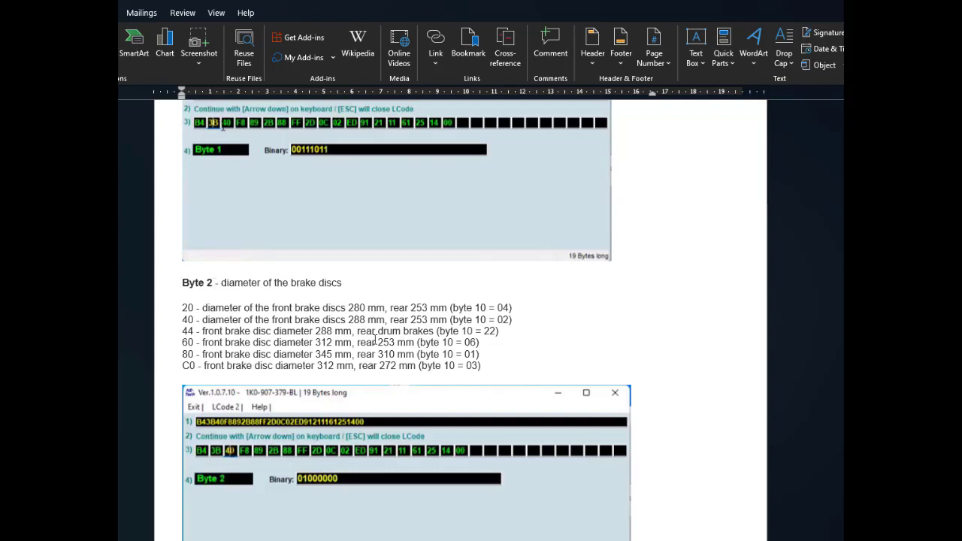
pyautogui.scroll(-2, 443, 394)
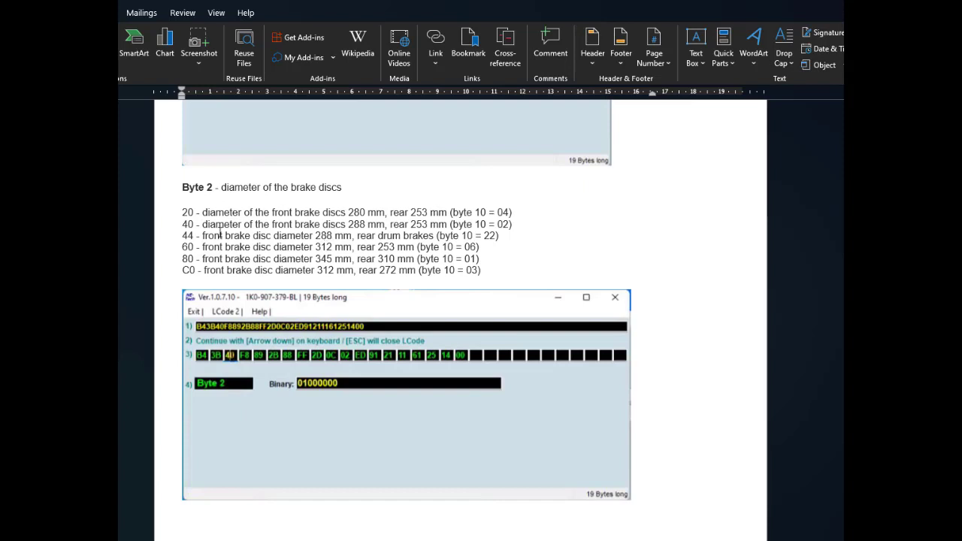
pyautogui.moveTo(202, 223); pyautogui.dragTo(511, 225)
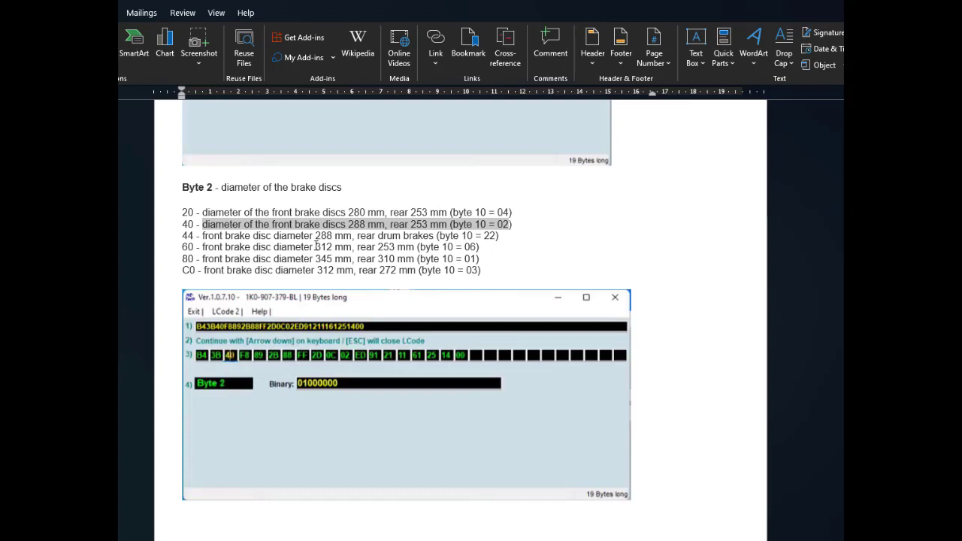
pyautogui.moveTo(317, 247); pyautogui.dragTo(399, 248)
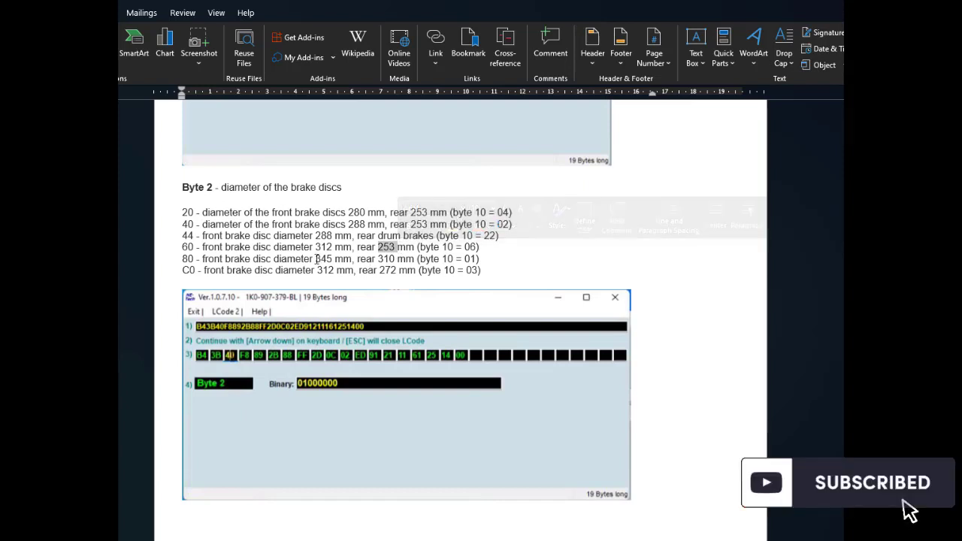
pyautogui.moveTo(315, 258); pyautogui.dragTo(396, 259)
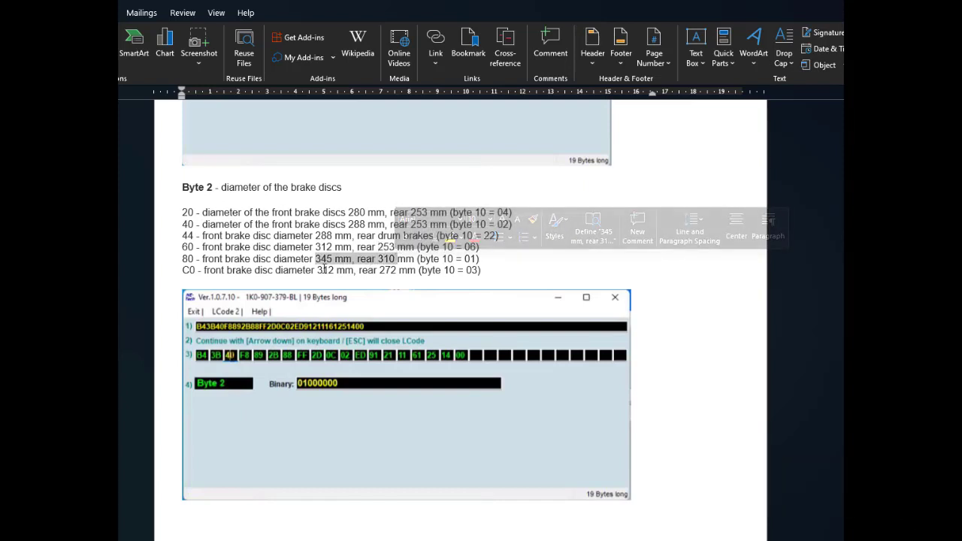
pyautogui.doubleClick(321, 270)
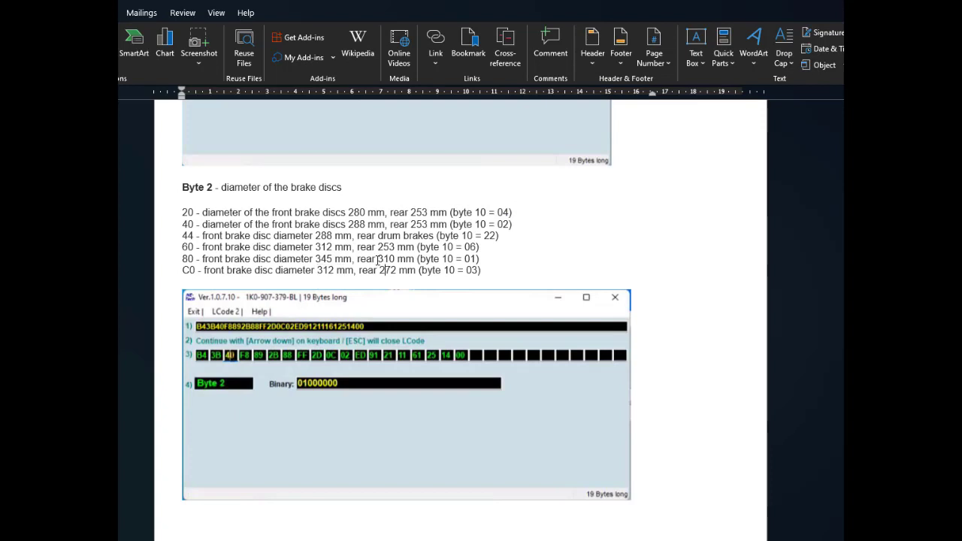
pyautogui.moveTo(357, 258); pyautogui.dragTo(413, 259)
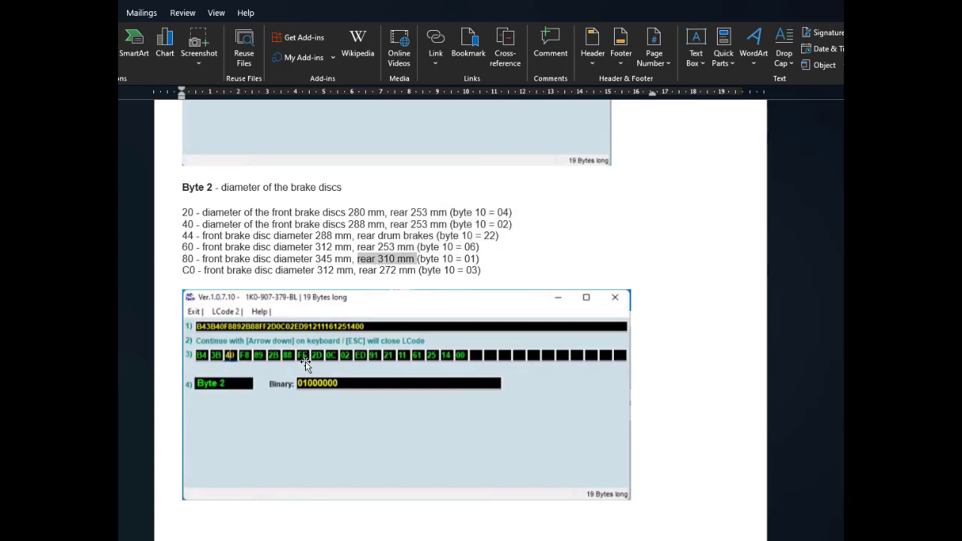
# Step: Examine the Byte 3 model codes and the F8 entry for VW Jetta Mk6 and Beetle Mk2 EU
pyautogui.scroll(-3, 346, 380)
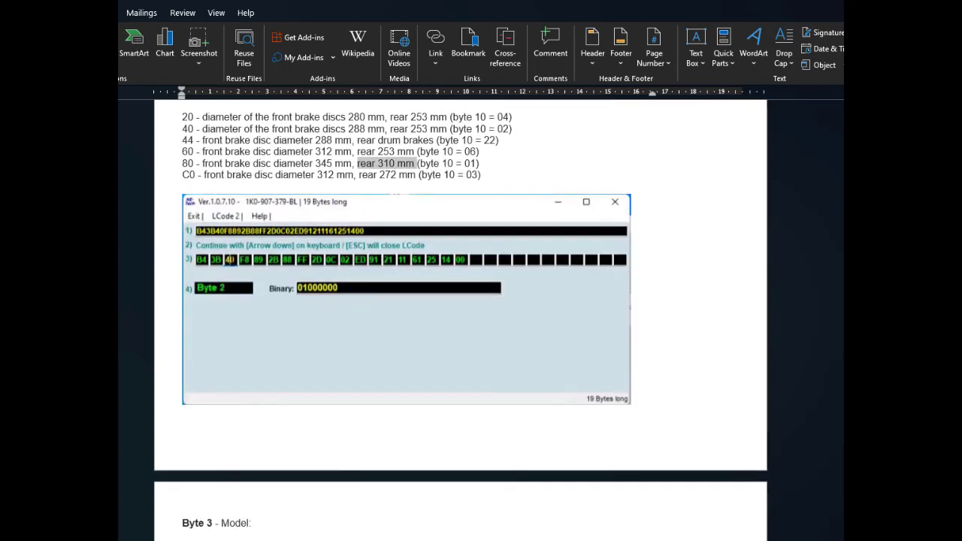
pyautogui.scroll(-9, 488, 404)
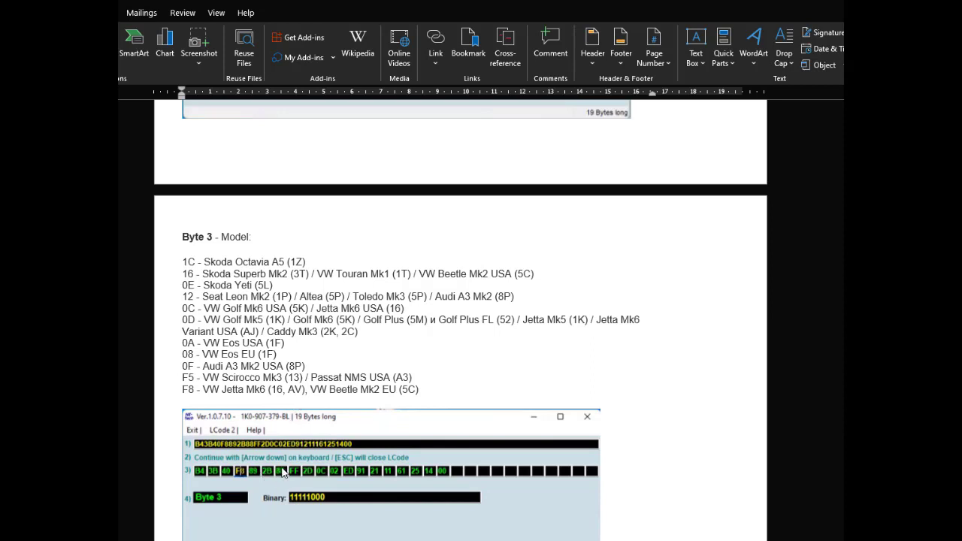
pyautogui.scroll(-3, 283, 466)
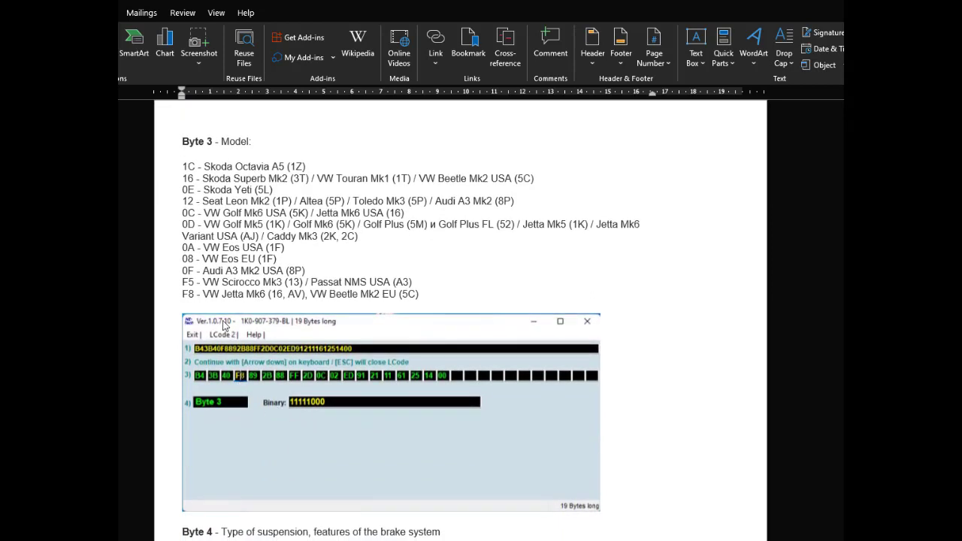
pyautogui.click(252, 295)
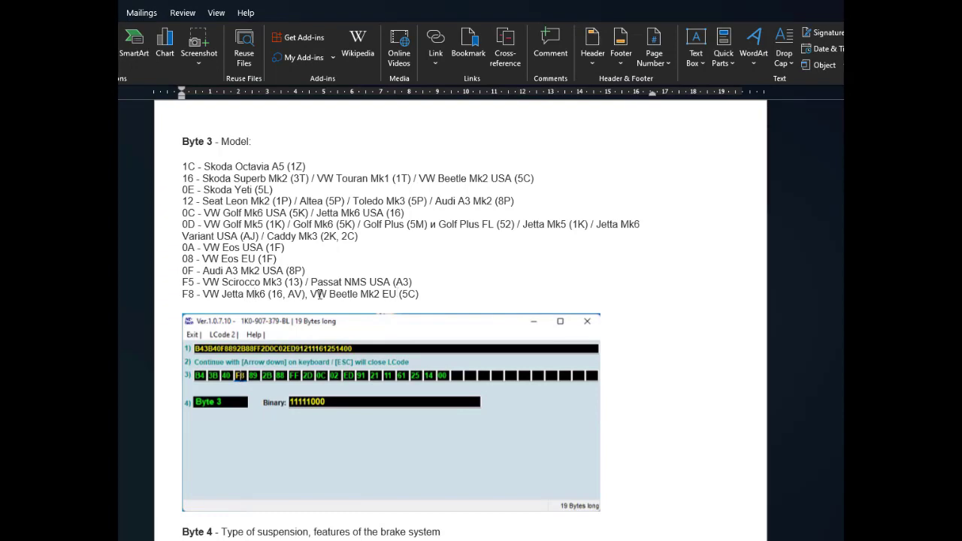
pyautogui.moveTo(310, 294); pyautogui.dragTo(390, 318)
# Step: Read the Byte 4 suspension and brake system description and find its value in the example coding image
pyautogui.scroll(-8, 361, 398)
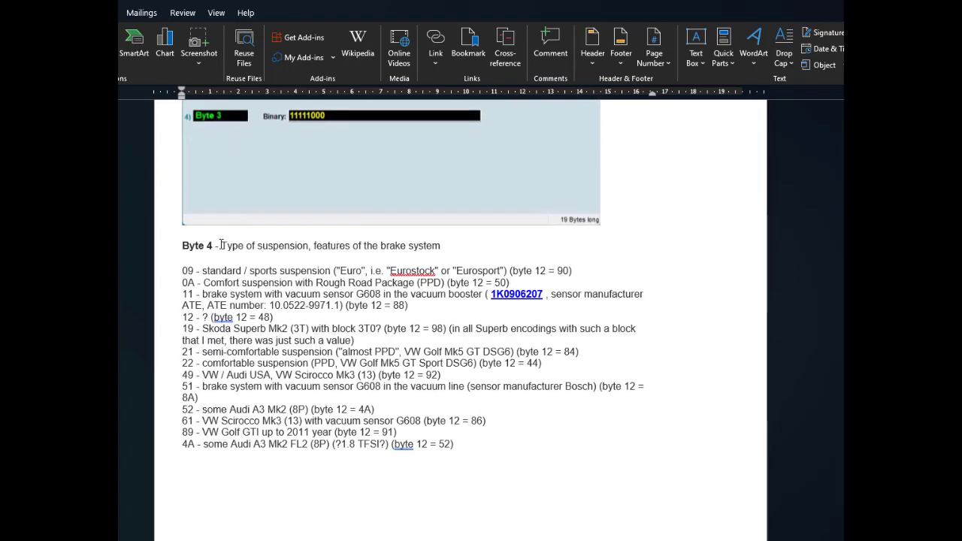
pyautogui.moveTo(220, 245); pyautogui.dragTo(443, 248)
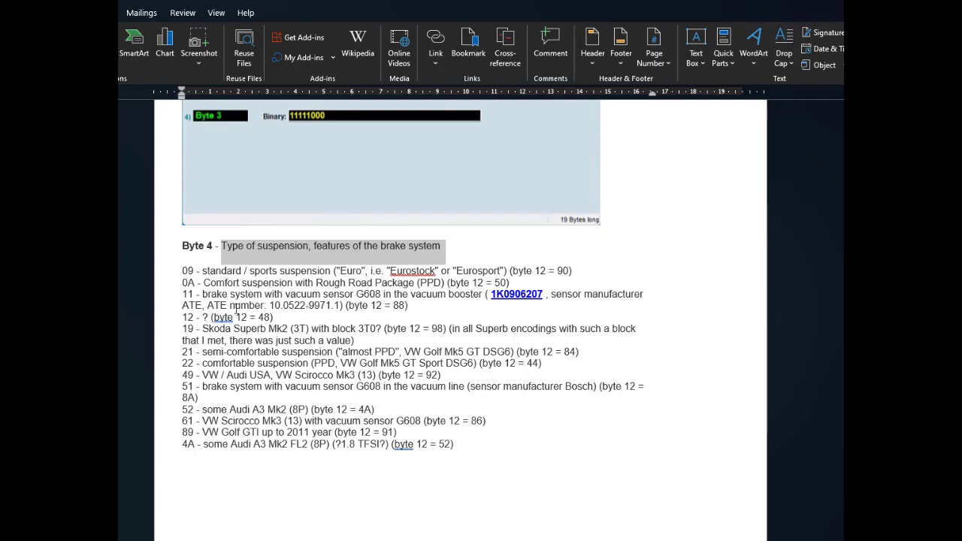
pyautogui.scroll(3, 286, 327)
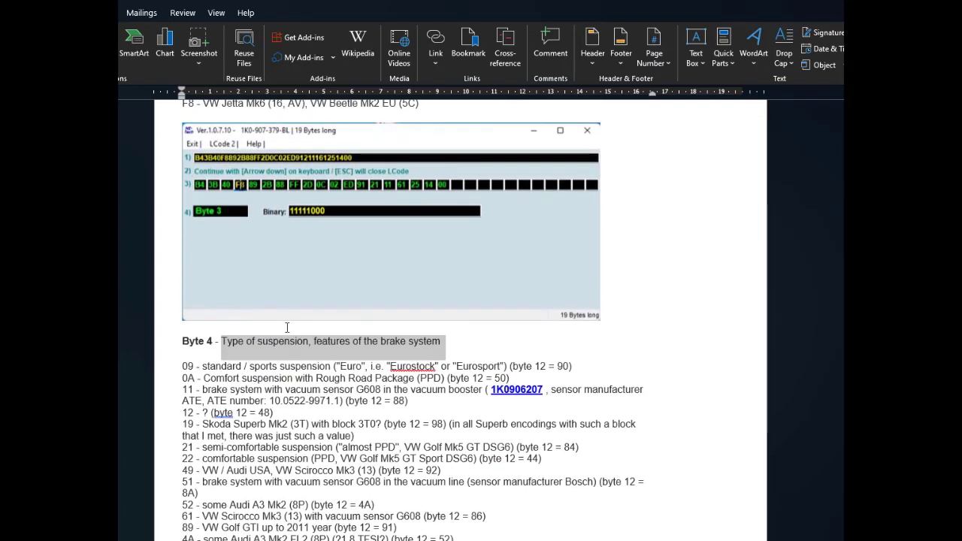
pyautogui.scroll(-10, 285, 326)
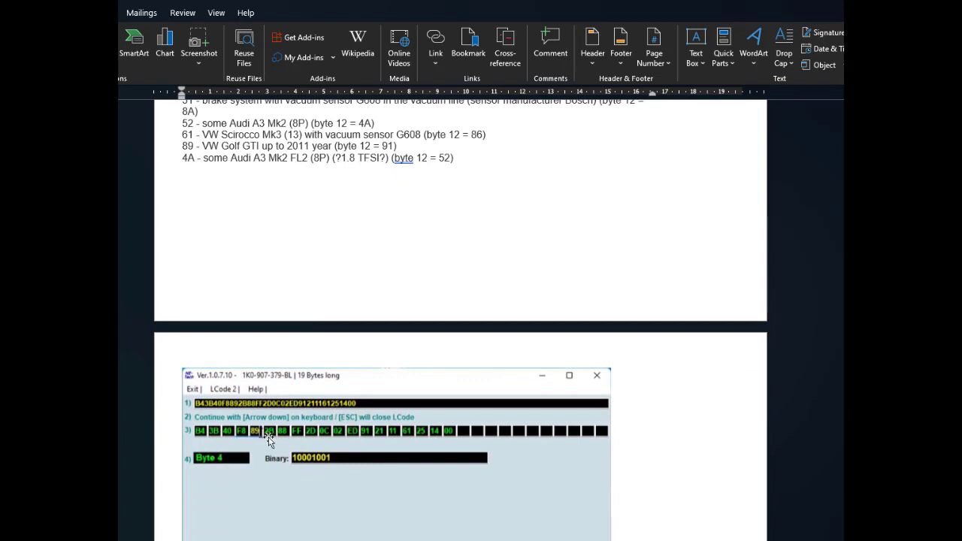
pyautogui.scroll(3, 275, 368)
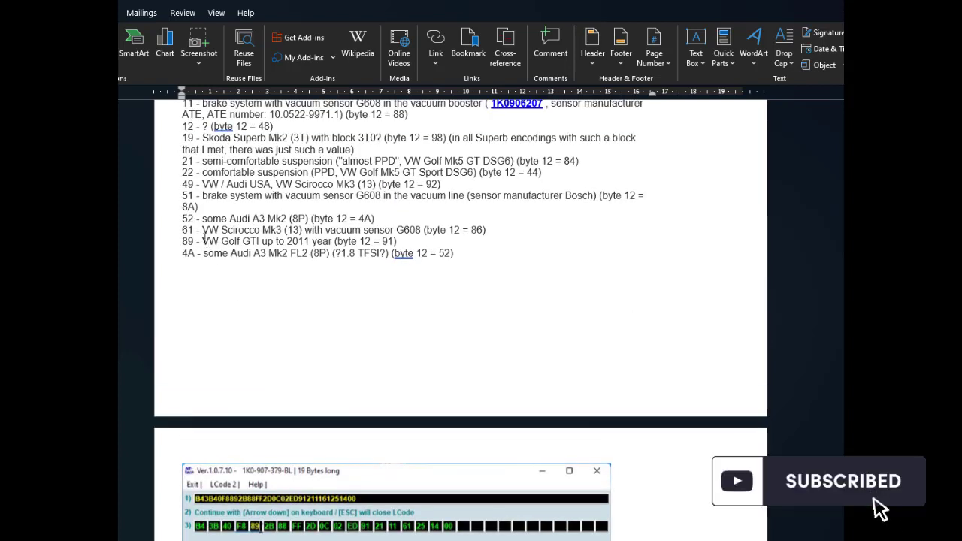
# Step: Examine the Byte 4 entry 89 for VW Golf GTI up to 2011 among its neighbouring codes and revisit the Byte 4 example image
pyautogui.moveTo(202, 241); pyautogui.dragTo(303, 244)
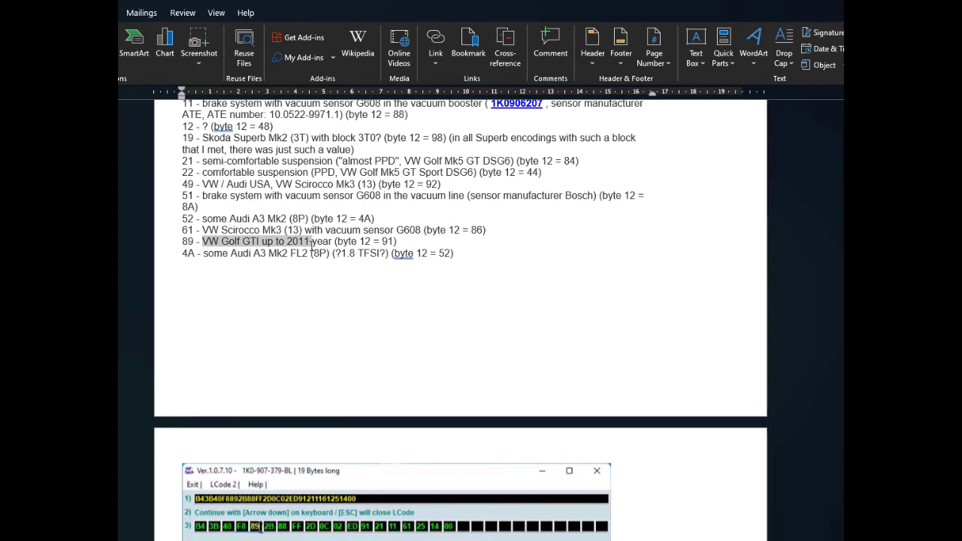
pyautogui.moveTo(312, 243); pyautogui.dragTo(346, 251)
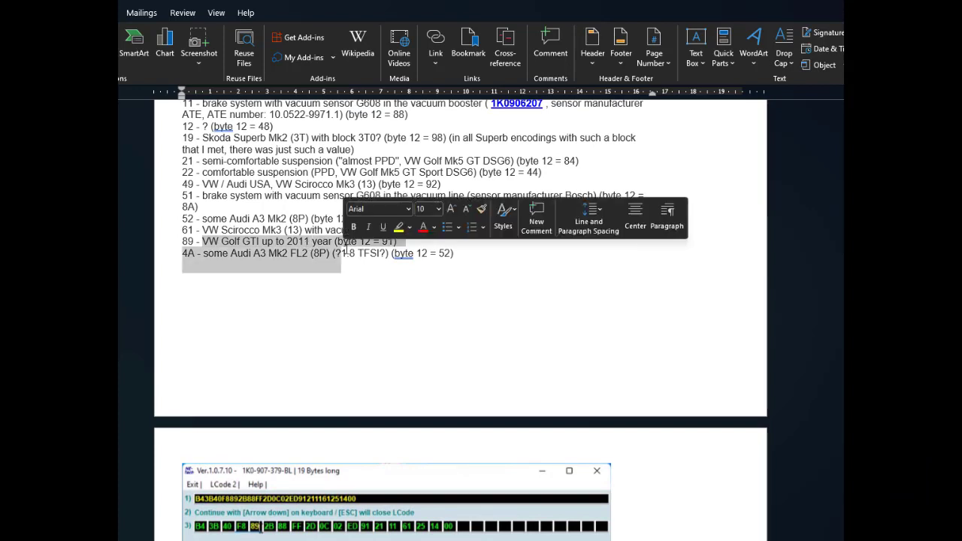
pyautogui.click(400, 253)
pyautogui.click(392, 231)
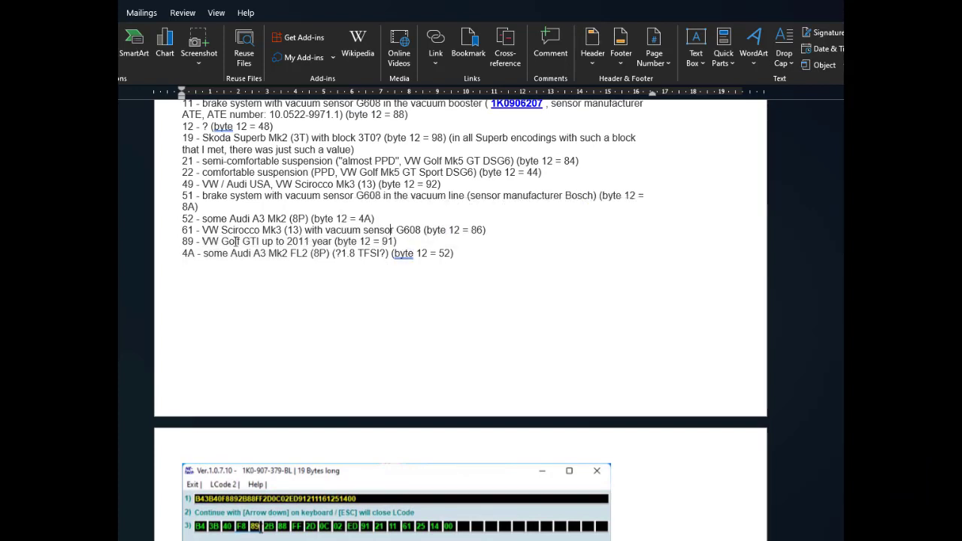
pyautogui.scroll(3, 278, 259)
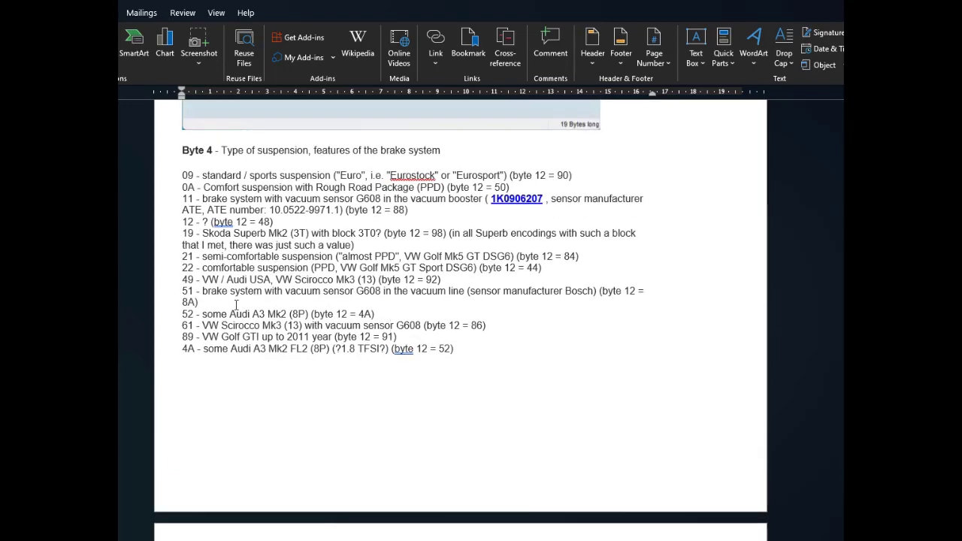
pyautogui.scroll(-3, 264, 376)
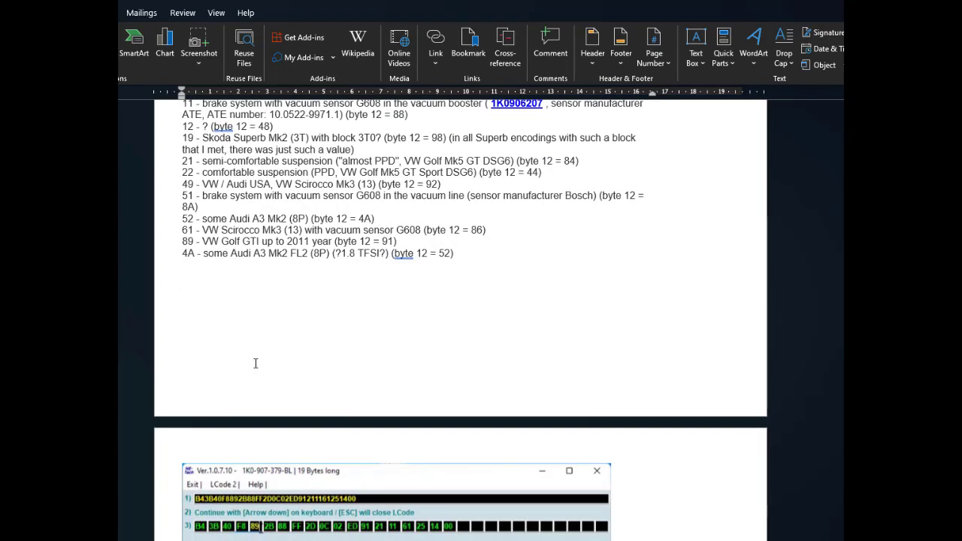
pyautogui.scroll(-6, 263, 387)
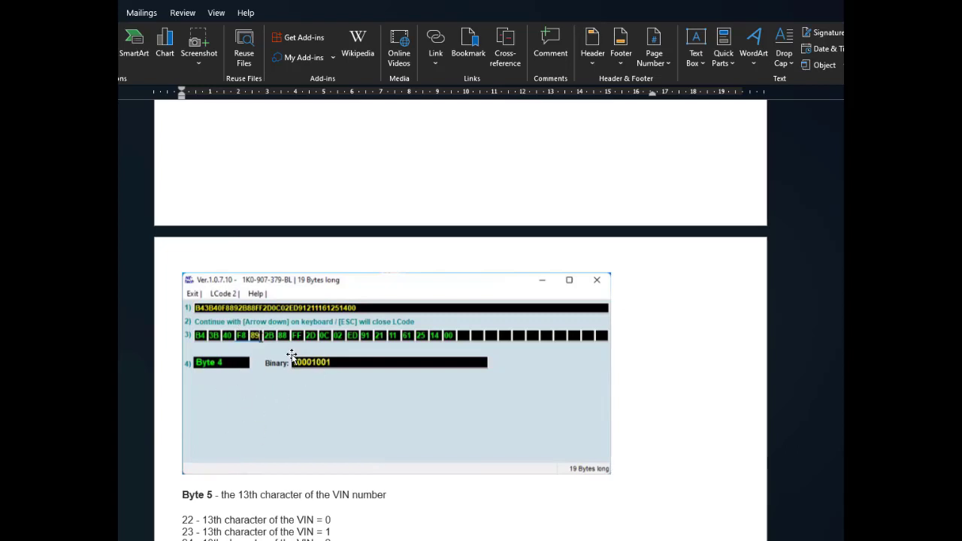
# Step: Read the Byte 5 table that assigns codes 22 to 2B to the 13th character of the VIN
pyautogui.scroll(3, 310, 353)
pyautogui.scroll(-2, 326, 401)
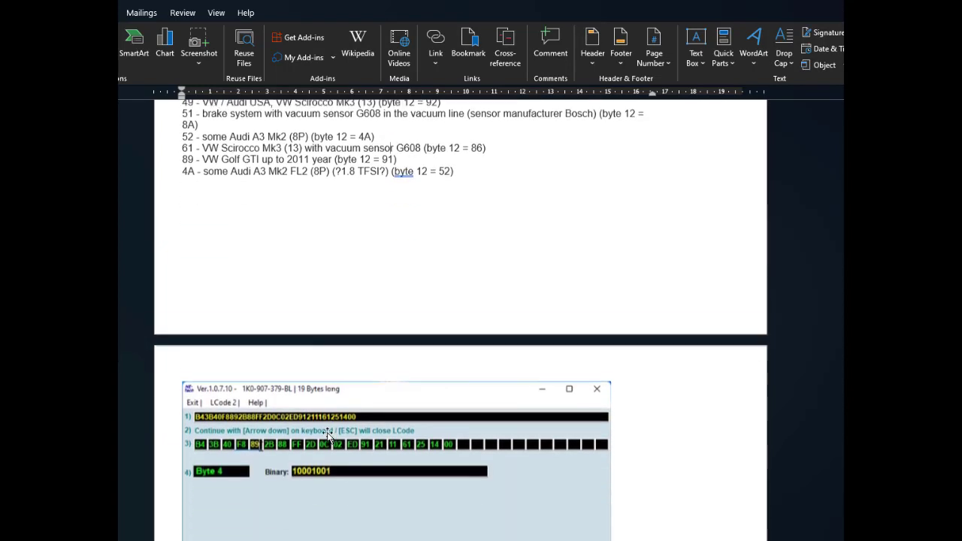
pyautogui.scroll(-4, 325, 436)
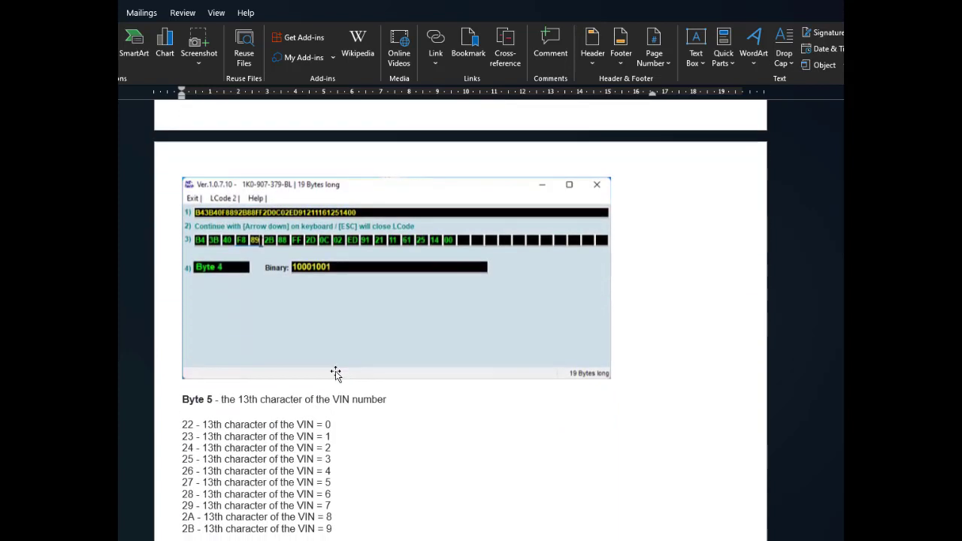
pyautogui.scroll(-2, 332, 369)
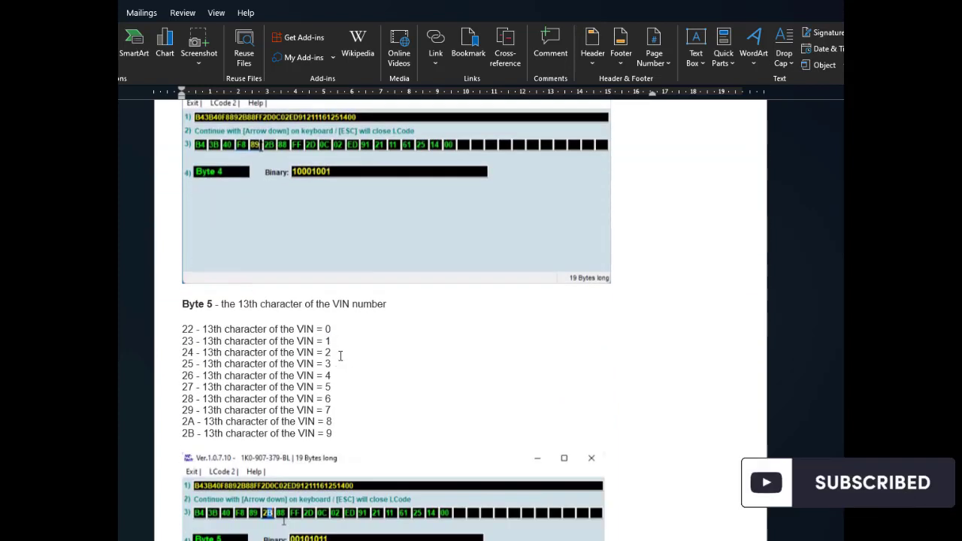
pyautogui.scroll(-2, 362, 354)
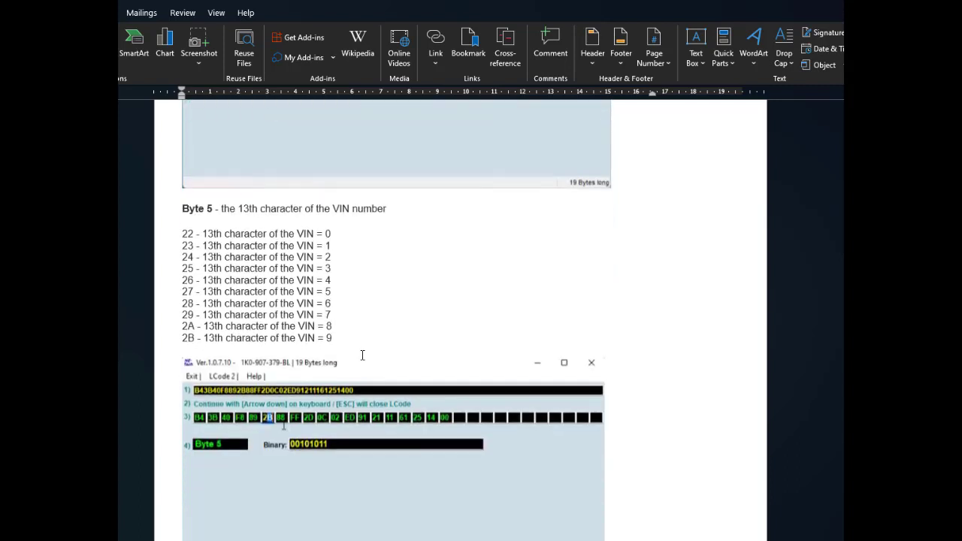
pyautogui.moveTo(339, 336); pyautogui.dragTo(180, 232)
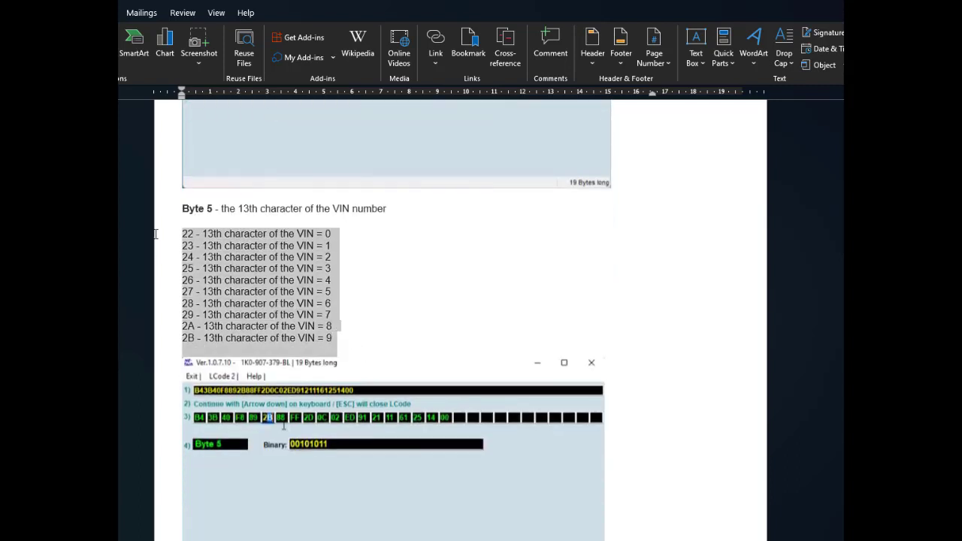
pyautogui.click(362, 263)
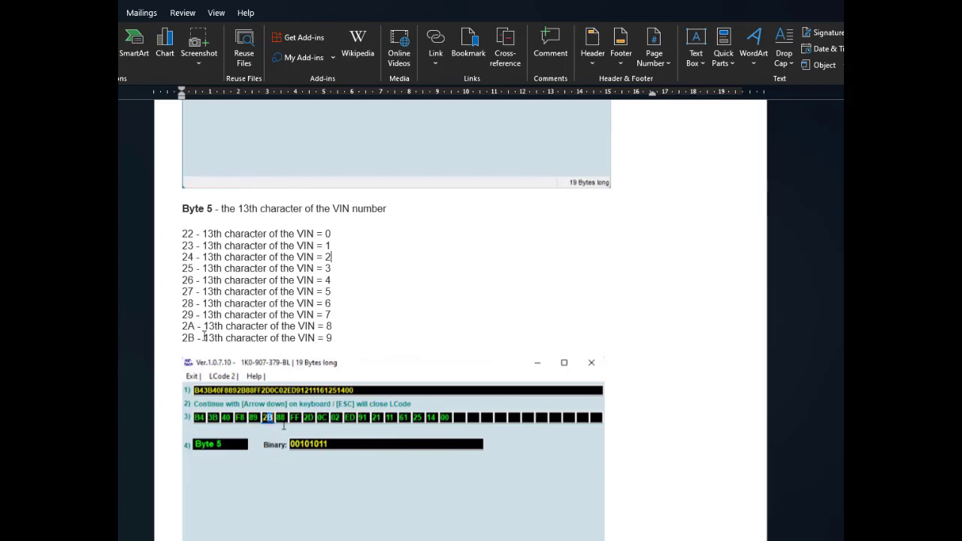
# Step: Switch to the scan log in Notepad and locate the Byte 5 value 2B in the ABS Brakes coding
pyautogui.hotkey('alt', 'Tab')
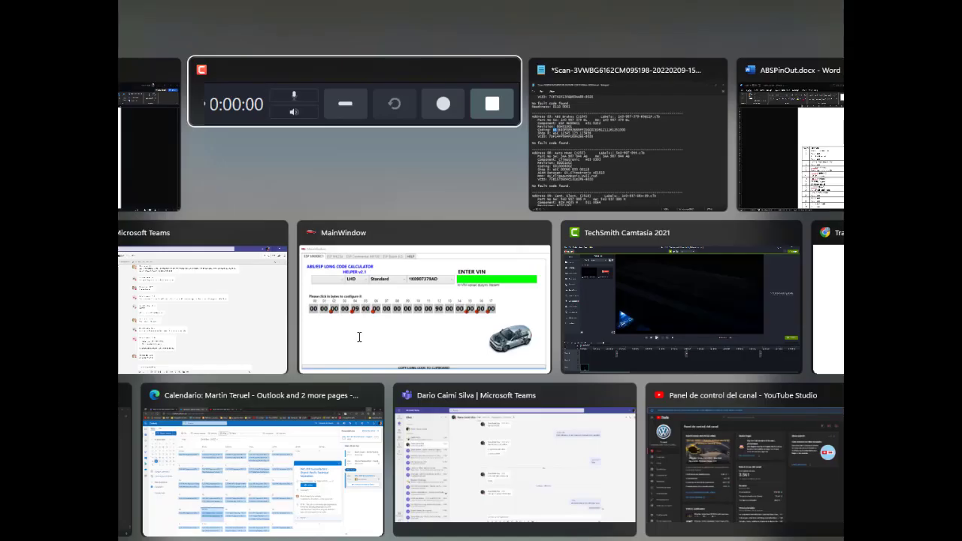
pyautogui.hotkey('alt', 'Tab')
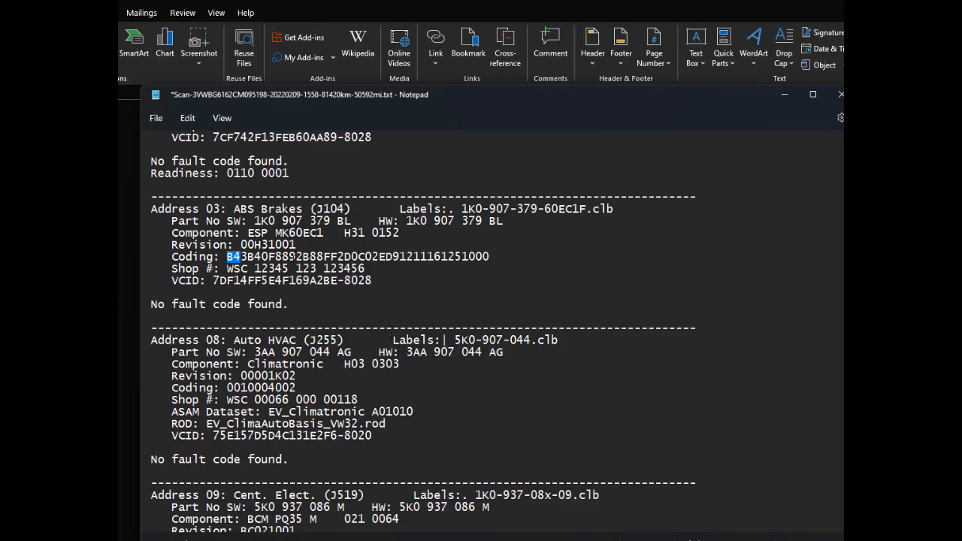
pyautogui.moveTo(296, 256); pyautogui.dragTo(309, 257)
pyautogui.hotkey('alt', 'Tab')
pyautogui.hotkey('alt', 'Tab')
pyautogui.moveTo(296, 257); pyautogui.dragTo(309, 257)
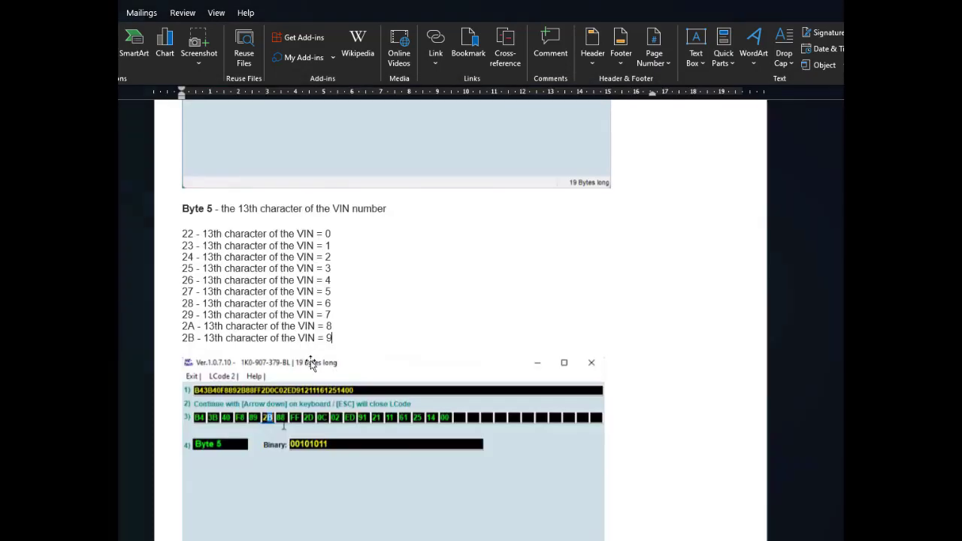
pyautogui.hotkey('alt', 'Tab')
# Step: Examine the Byte 6 model codes and the bit 7 ESP disabling note, including the Byte 6 example image
pyautogui.scroll(-5, 283, 426)
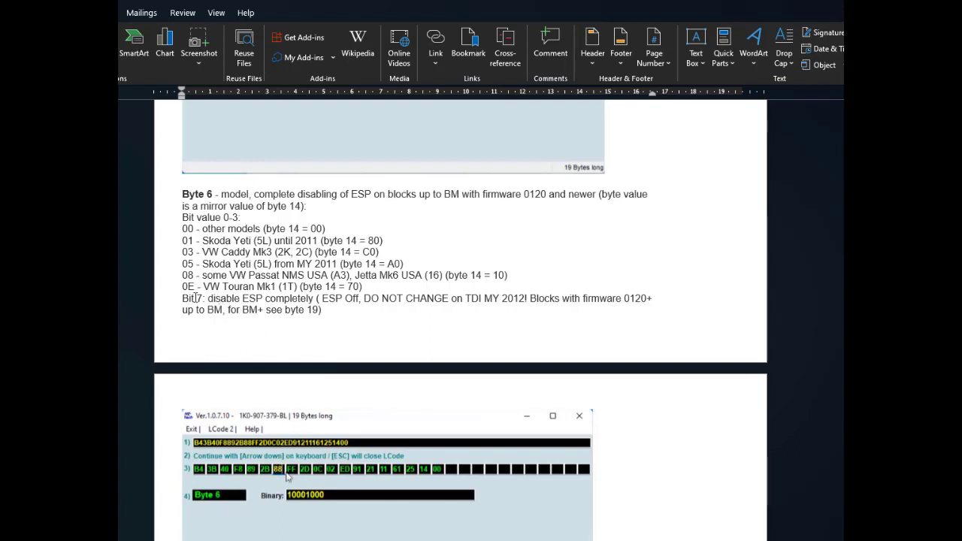
pyautogui.moveTo(326, 309); pyautogui.dragTo(176, 219)
pyautogui.click(354, 318)
pyautogui.moveTo(184, 229); pyautogui.dragTo(364, 311)
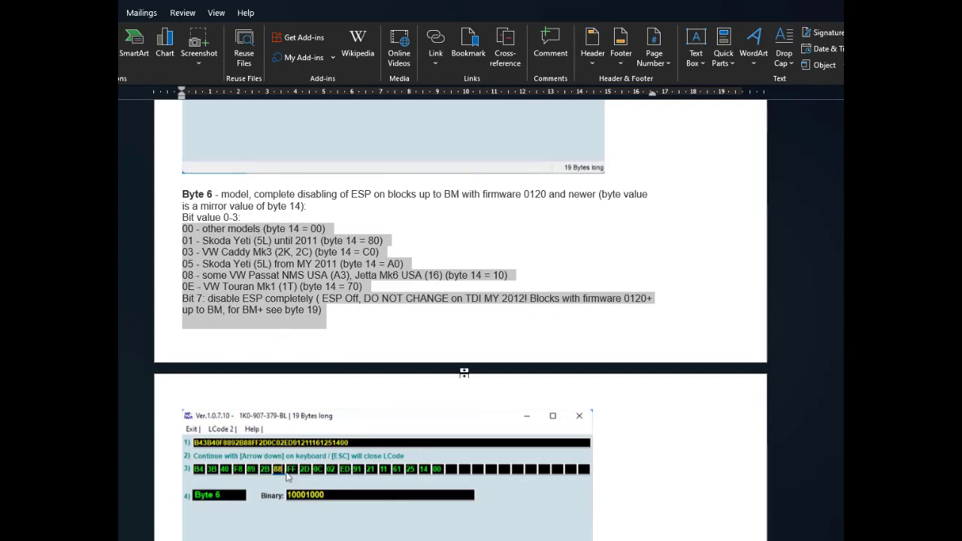
pyautogui.click(351, 310)
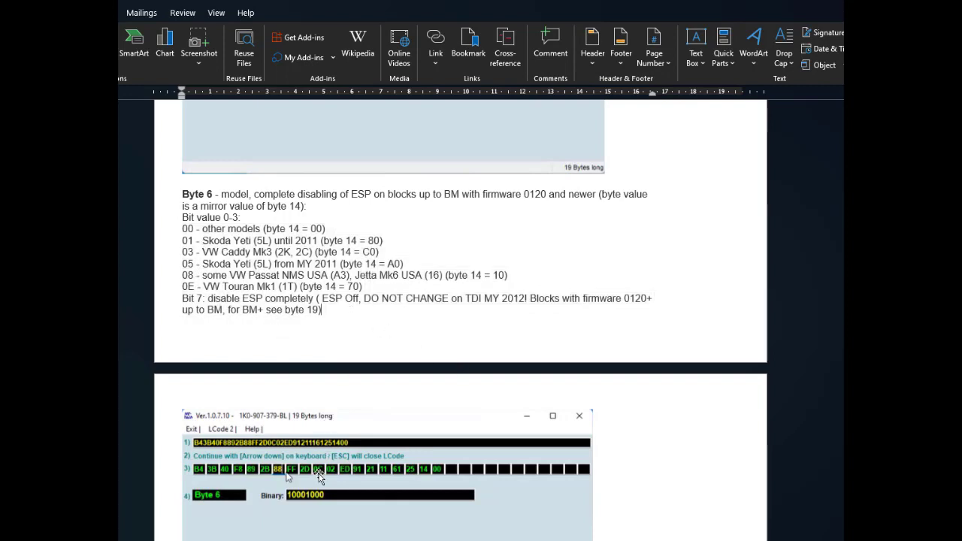
pyautogui.scroll(-4, 358, 483)
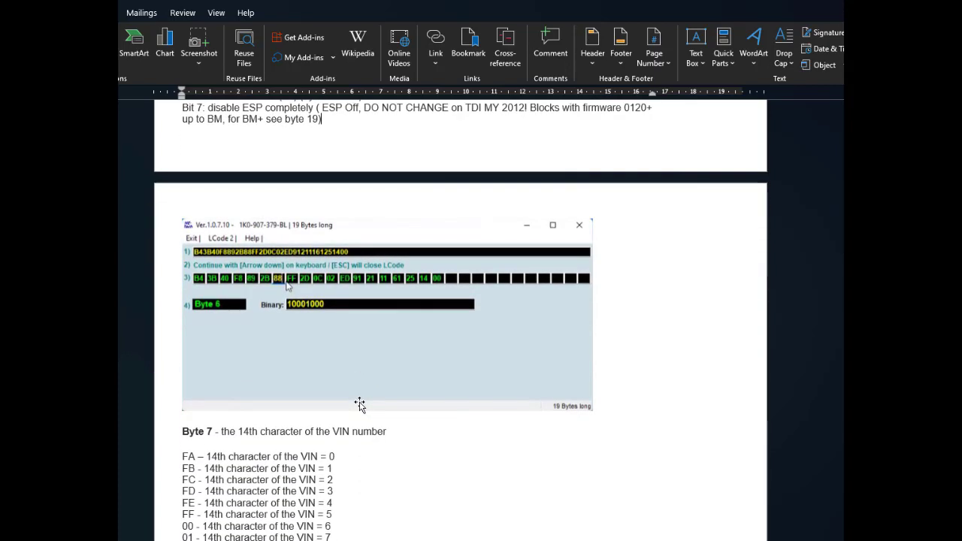
# Step: Compare the Byte 7 codes for the 14th VIN character with the FF value in the scan log's ABS Brakes coding
pyautogui.scroll(-4, 360, 405)
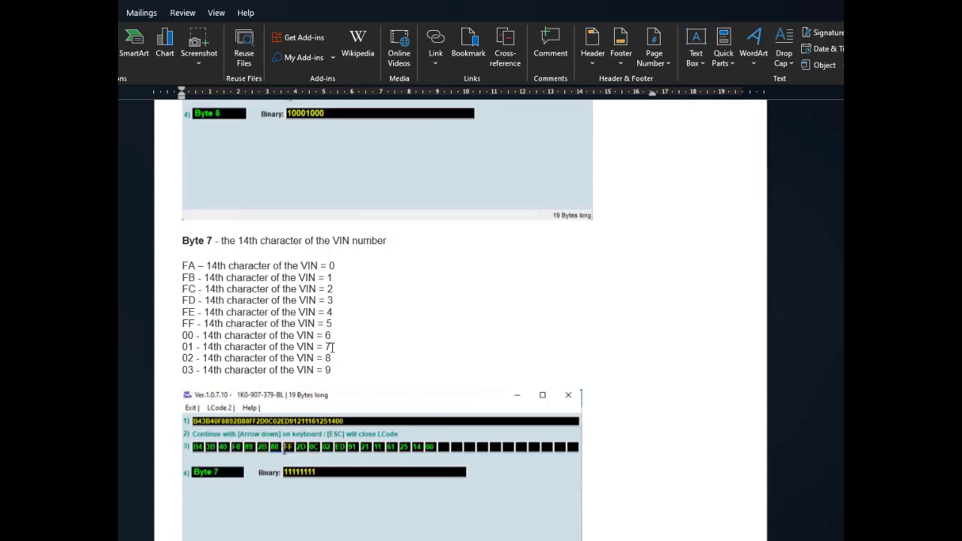
pyautogui.hotkey('alt', 'Tab')
pyautogui.hotkey('alt', 'Tab')
pyautogui.scroll(-2, 301, 451)
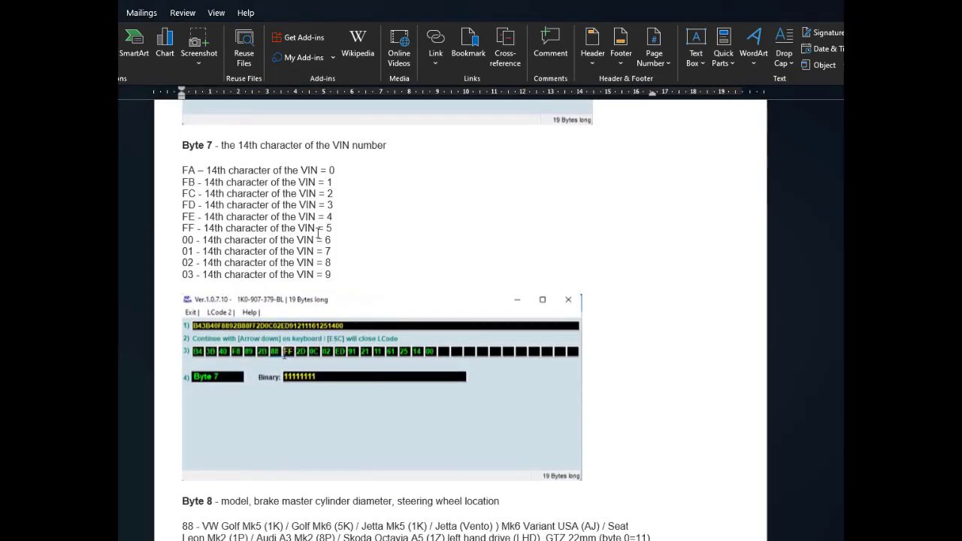
pyautogui.hotkey('alt', 'Tab')
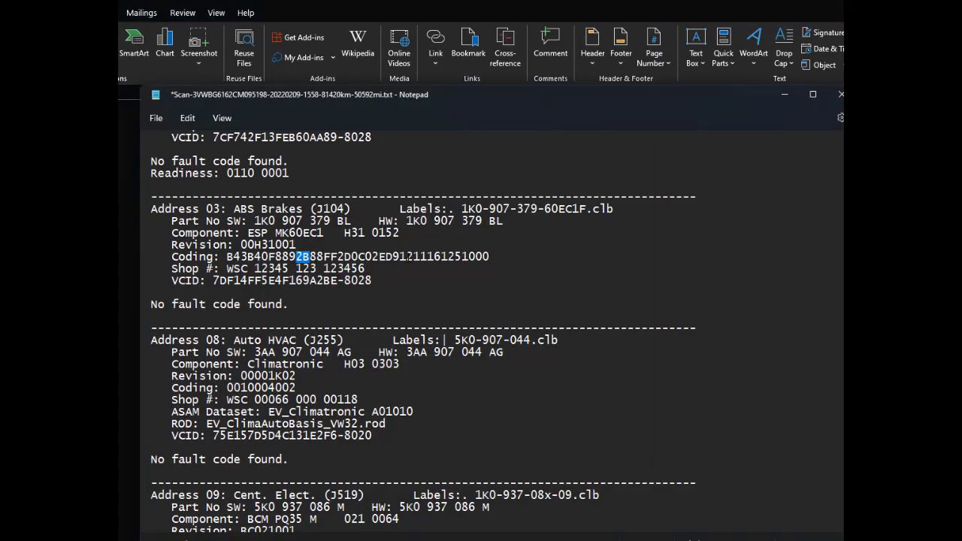
pyautogui.moveTo(340, 256); pyautogui.dragTo(322, 257)
pyautogui.hotkey('alt', 'Tab')
# Step: Examine the Byte 8 model and master cylinder codes, highlighting entry 2D for the VW Jetta Mk6, and view the Byte 8 example image
pyautogui.scroll(-3, 286, 368)
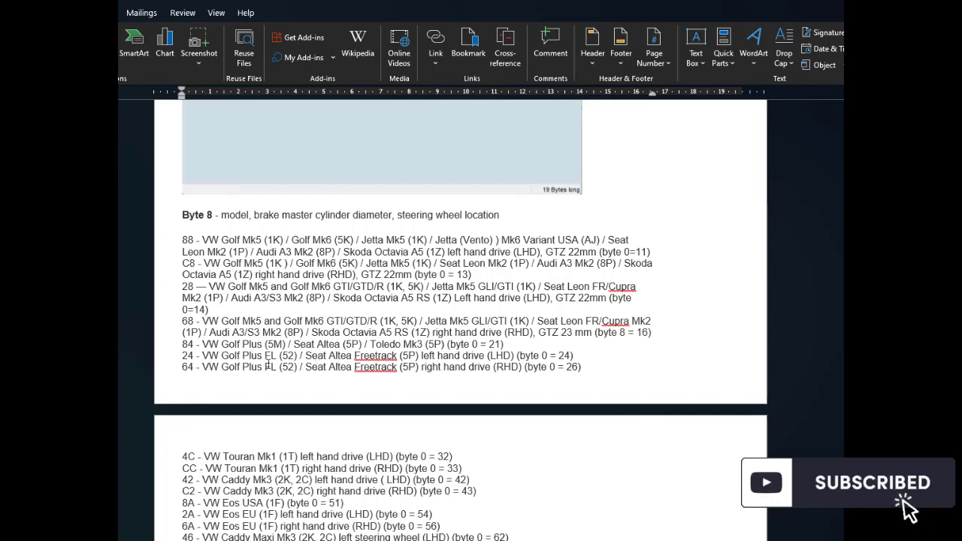
pyautogui.scroll(-6, 335, 376)
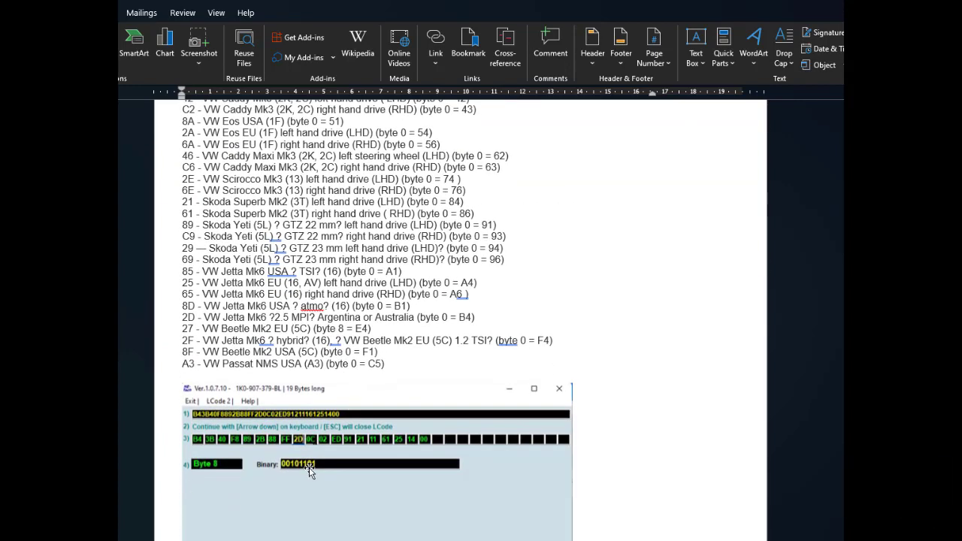
pyautogui.moveTo(199, 318); pyautogui.dragTo(473, 319)
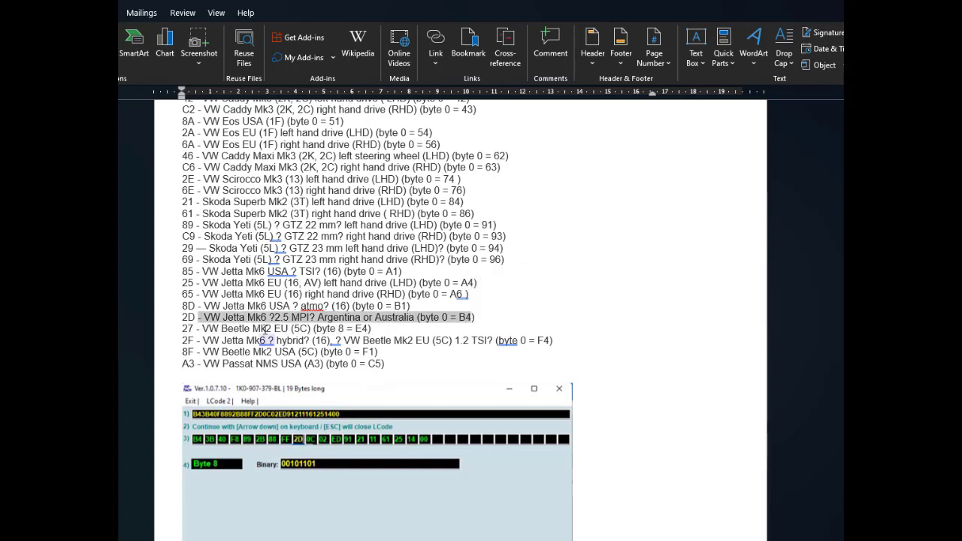
pyautogui.scroll(-5, 274, 441)
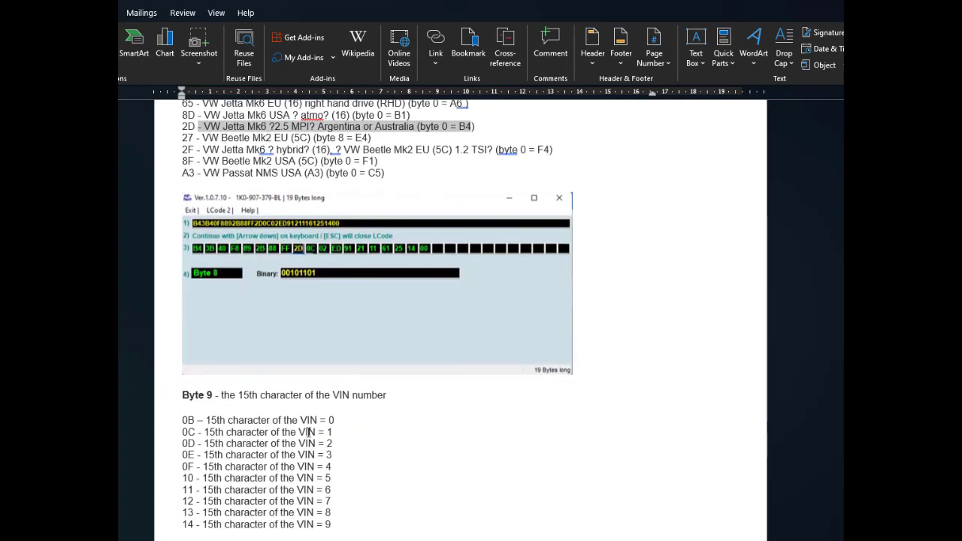
# Step: Compare the Byte 9 codes for the 15th VIN character with the ABS Brakes coding in the scan log
pyautogui.hotkey('alt', 'Tab')
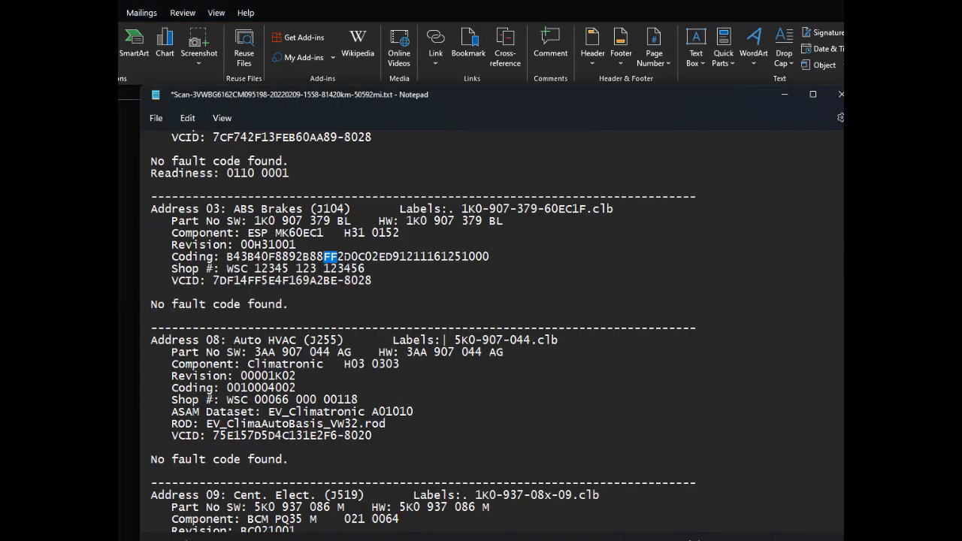
pyautogui.hotkey('alt', 'Tab')
pyautogui.scroll(-2, 240, 390)
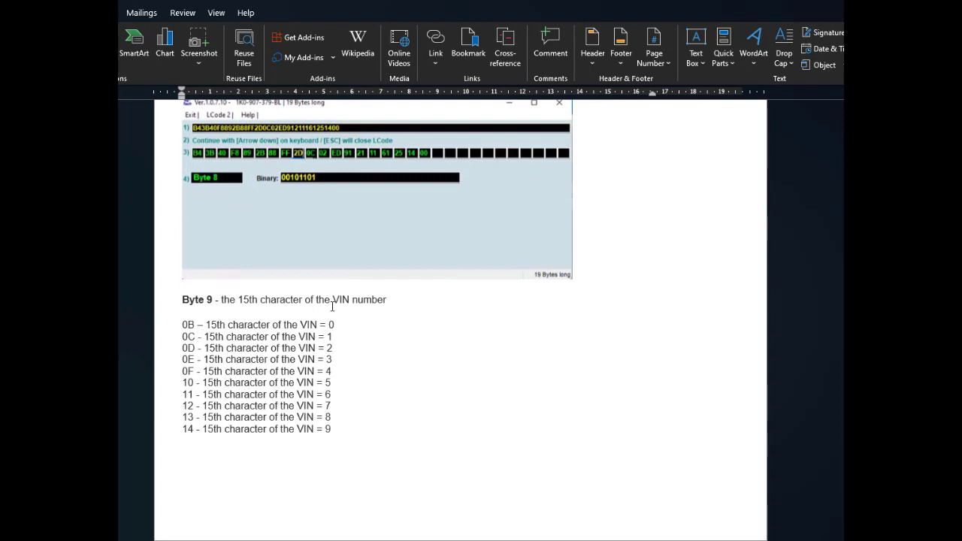
pyautogui.hotkey('alt', 'Tab')
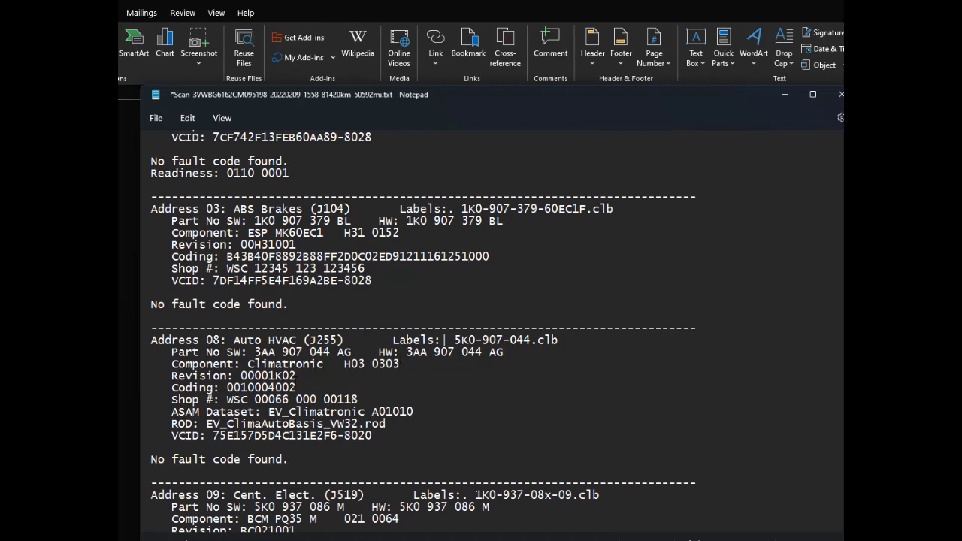
pyautogui.hotkey('alt', 'Tab')
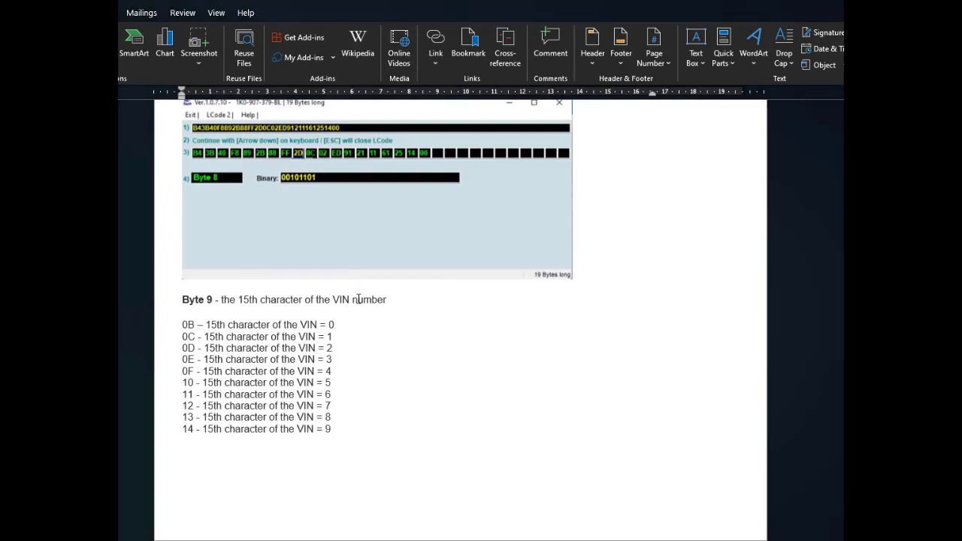
# Step: Look up the VIN at the head of the scan log and locate the Byte 9 value in the ABS Brakes coding
pyautogui.hotkey('alt', 'Tab')
pyautogui.scroll(12, 371, 303)
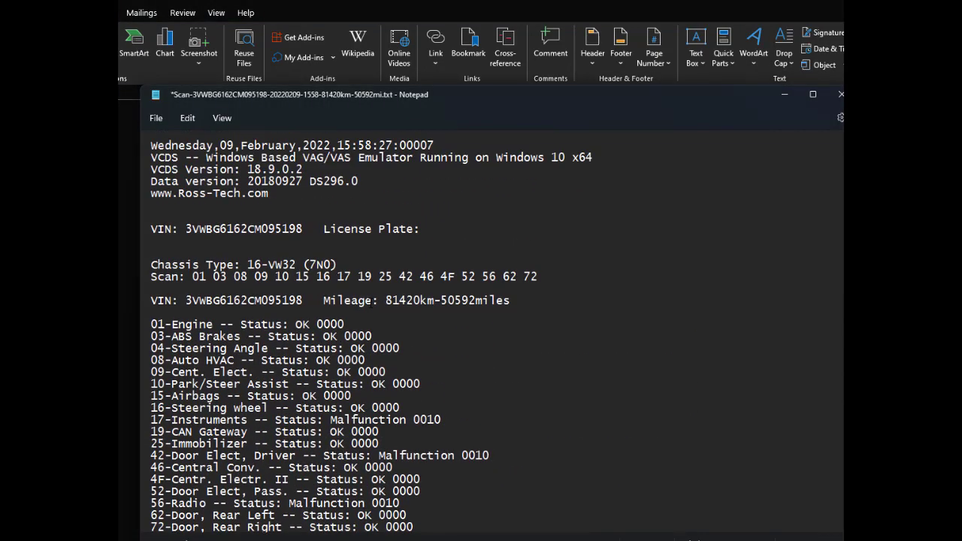
pyautogui.scroll(-20, 379, 403)
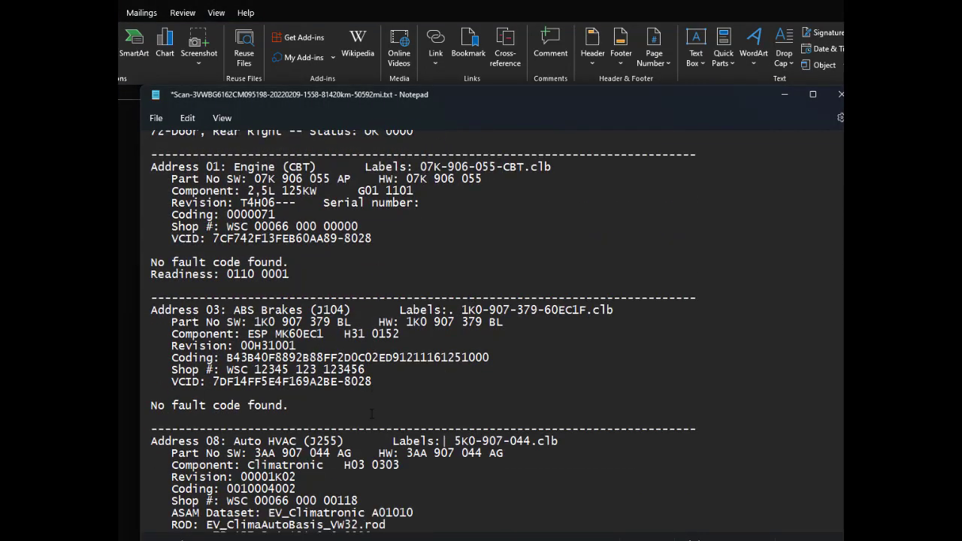
pyautogui.scroll(8, 388, 392)
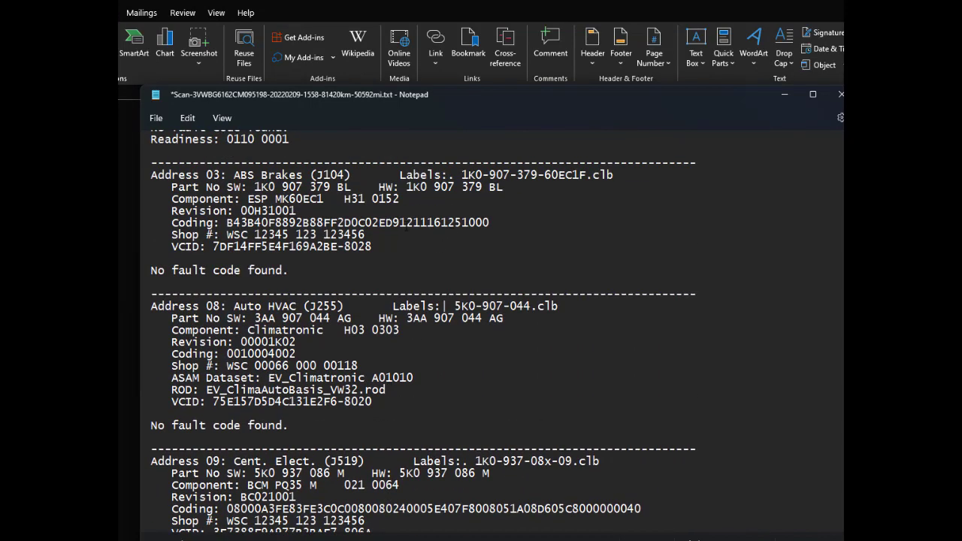
pyautogui.hotkey('alt', 'Tab')
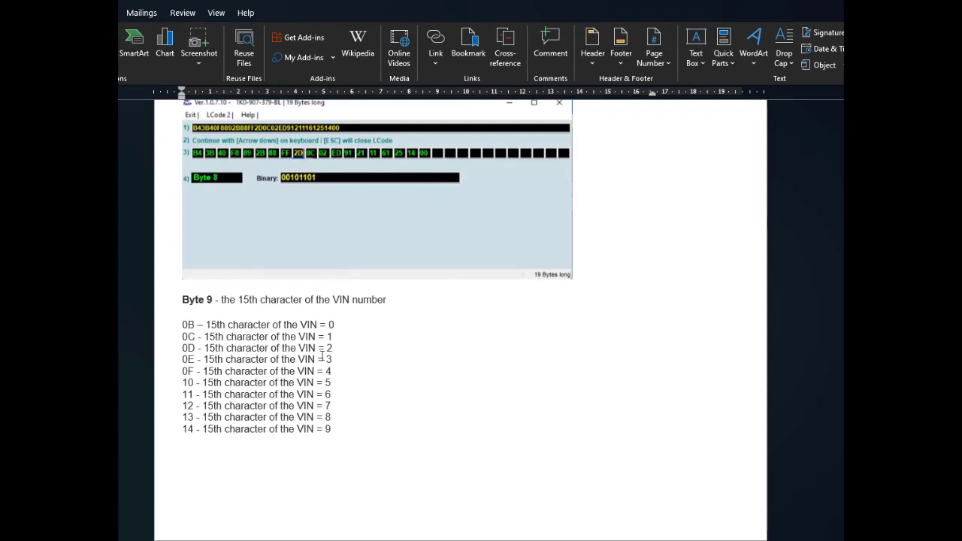
pyautogui.hotkey('alt', 'Tab')
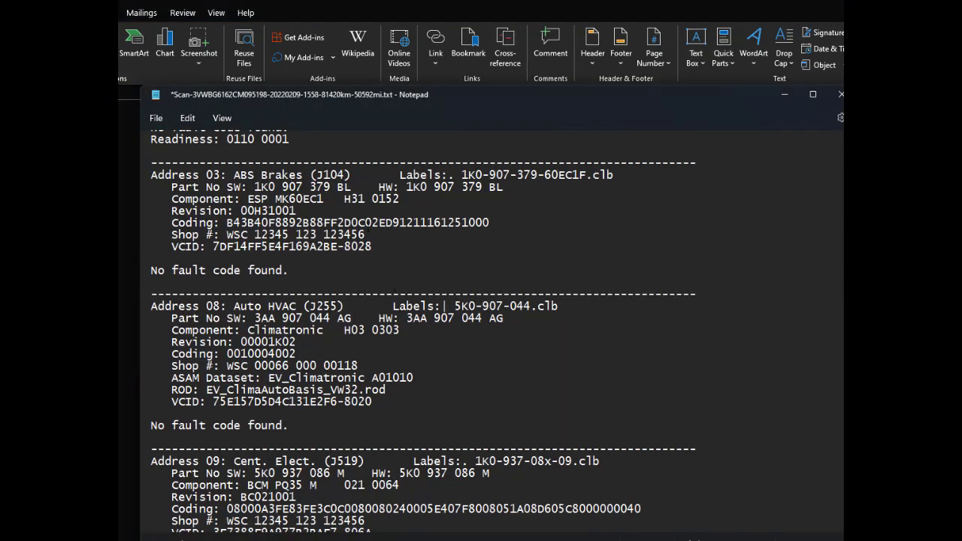
pyautogui.hotkey('shift', 'Right')
pyautogui.hotkey('shift', 'Right')
pyautogui.hotkey('alt', 'Tab')
# Step: Examine the Byte 10 brake disc diameter codes and cross-check them against the matching Byte 2 table
pyautogui.scroll(-6, 300, 344)
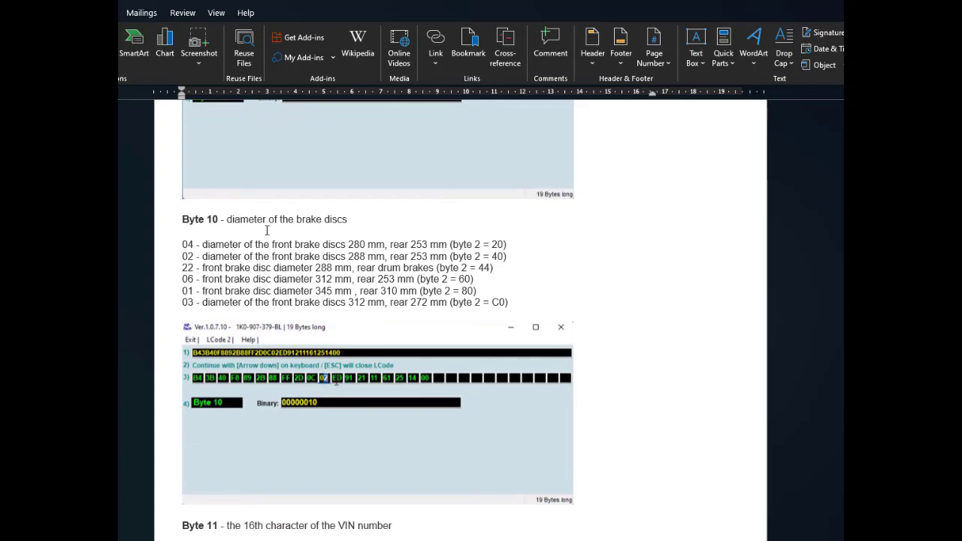
pyautogui.scroll(6, 379, 336)
pyautogui.scroll(15, 380, 338)
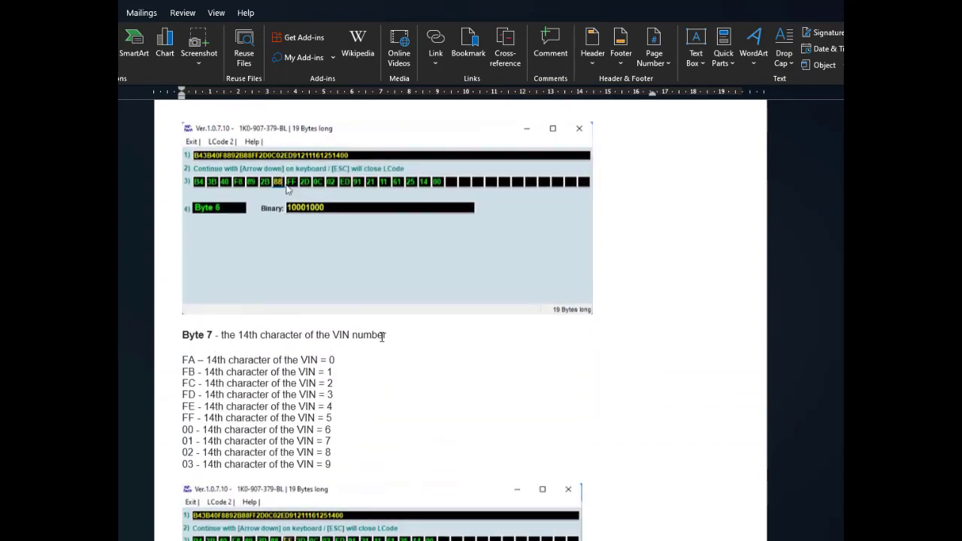
pyautogui.scroll(15, 381, 337)
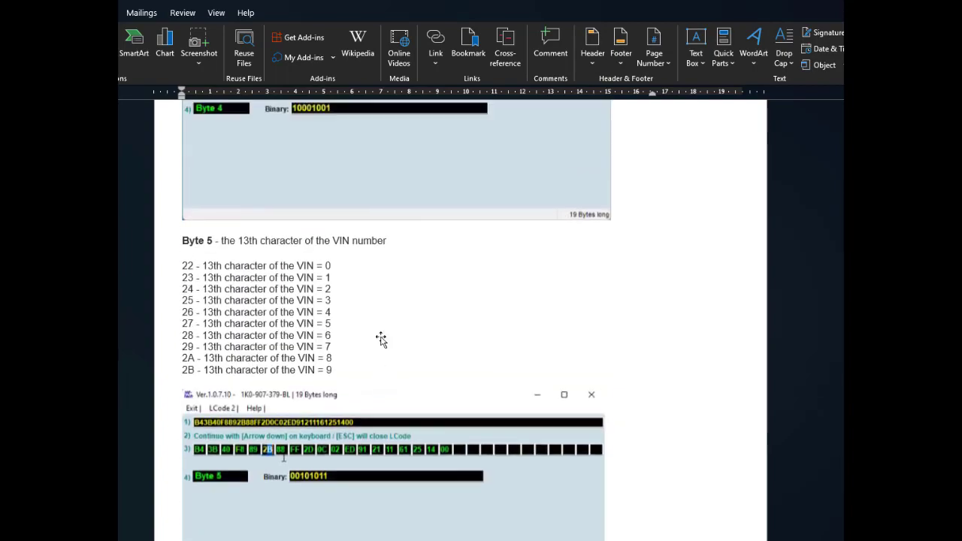
pyautogui.scroll(15, 381, 336)
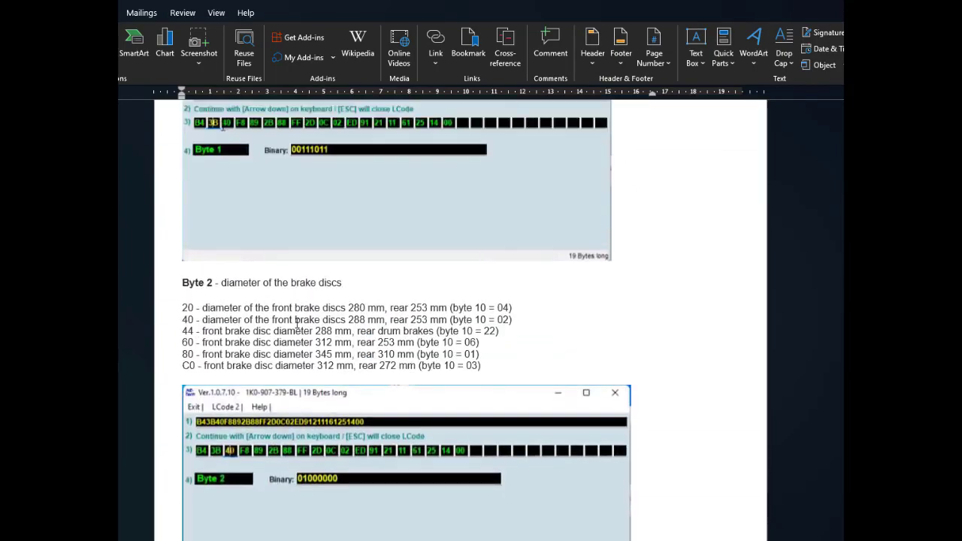
pyautogui.scroll(-20, 297, 322)
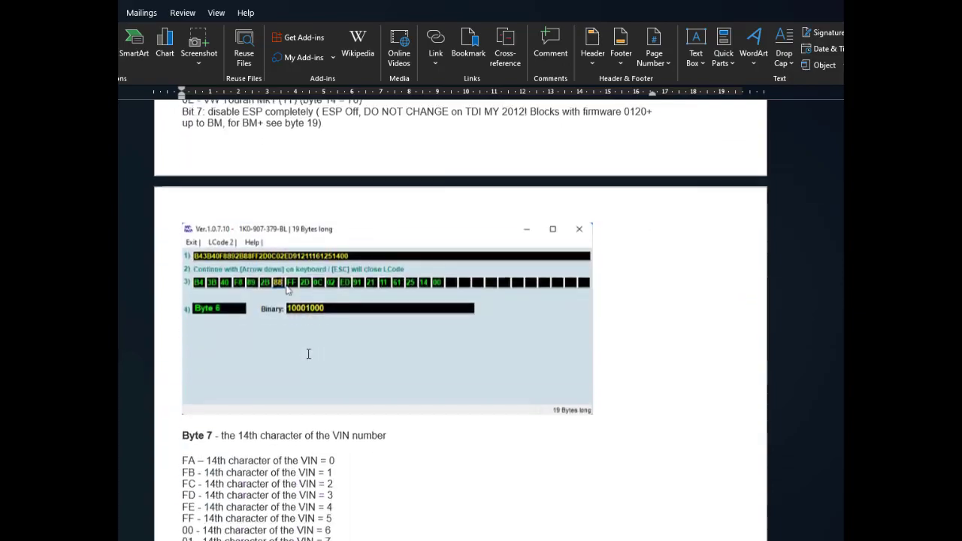
pyautogui.scroll(-20, 308, 353)
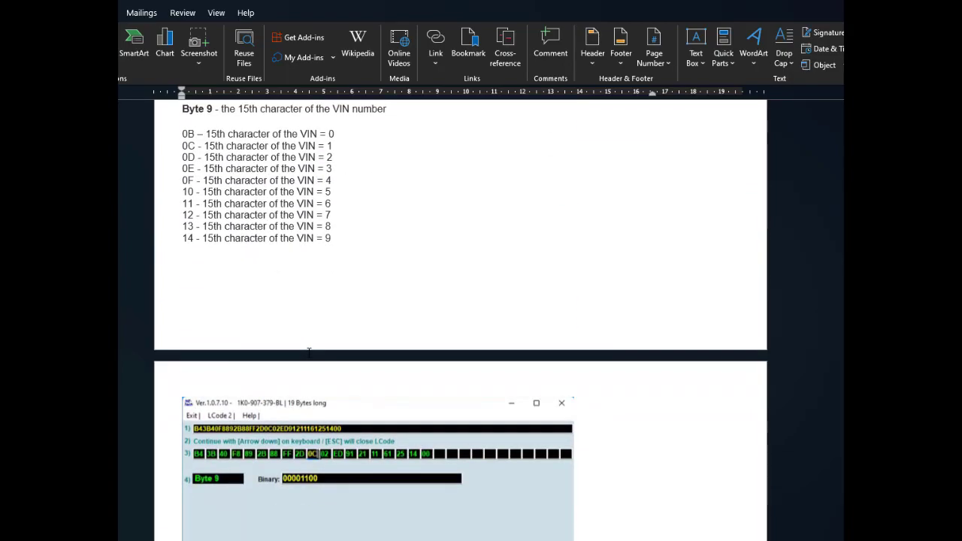
# Step: Highlight the Byte 10 entry 02 for 288 mm front and 253 mm rear discs, including its matching Byte 2 value 40
pyautogui.scroll(-10, 307, 353)
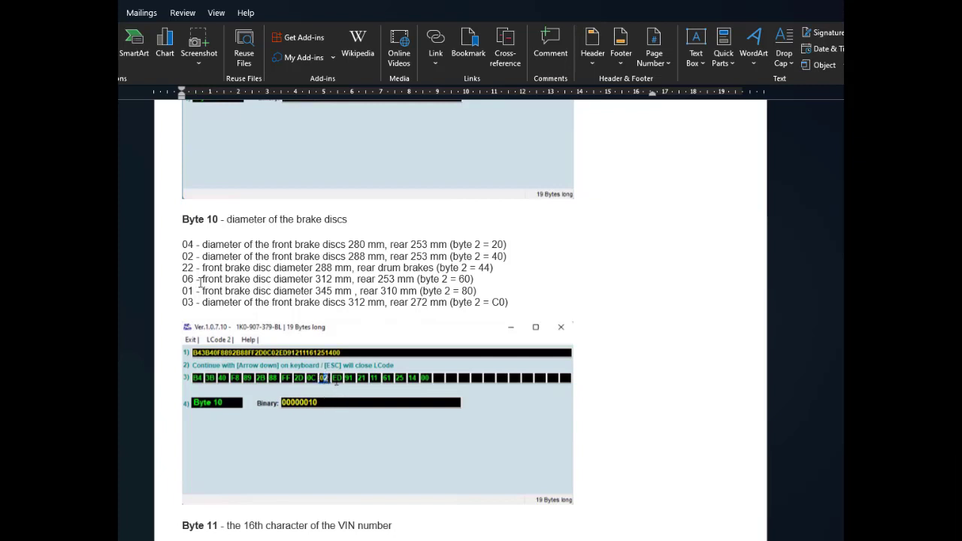
pyautogui.moveTo(348, 256); pyautogui.dragTo(491, 257)
pyautogui.moveTo(182, 257); pyautogui.dragTo(197, 257)
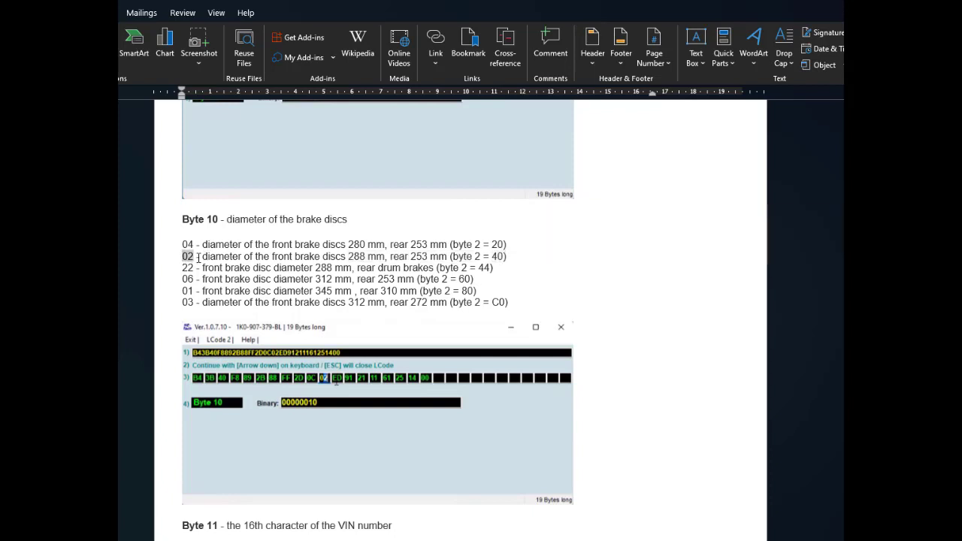
pyautogui.moveTo(492, 257); pyautogui.dragTo(508, 257)
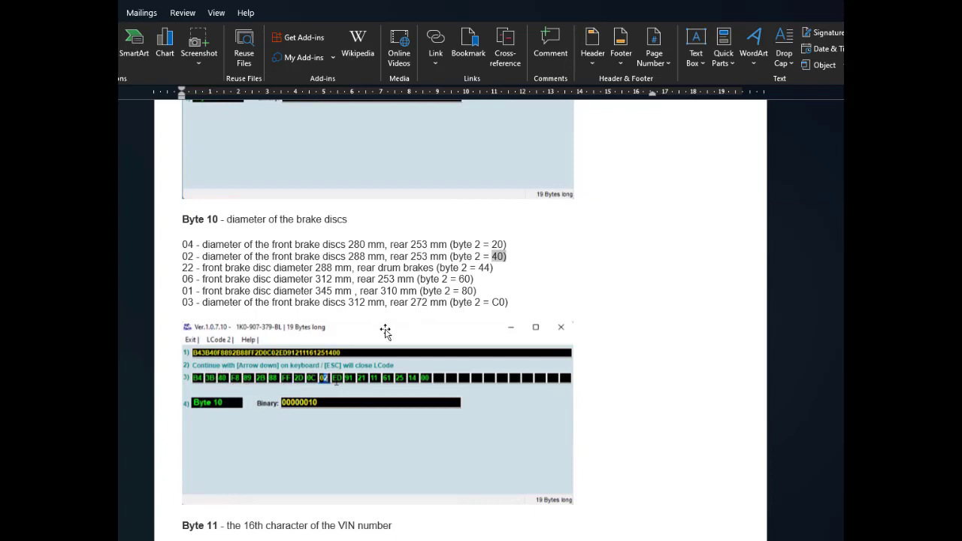
# Step: Review the Byte 11 codes for the 16th VIN character, from E4 through ED
pyautogui.scroll(-3, 354, 400)
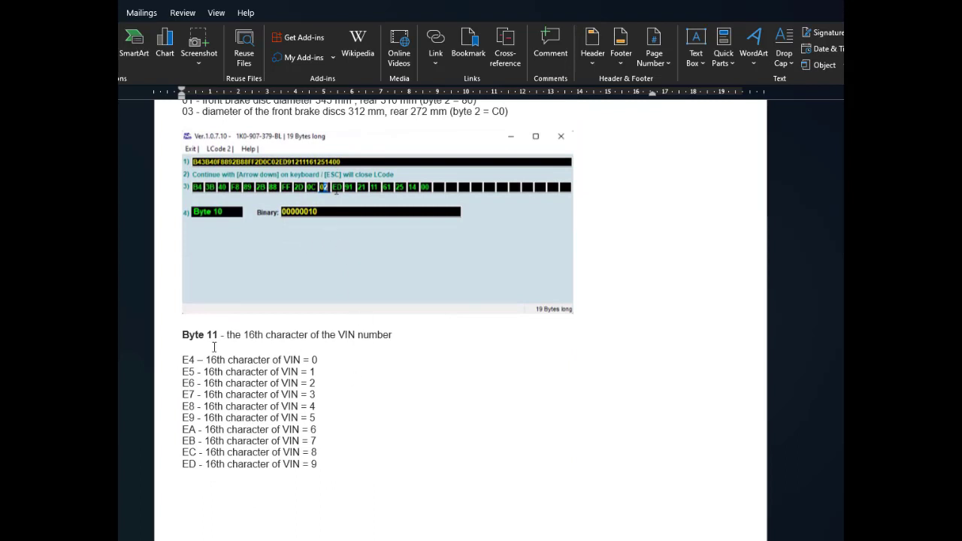
pyautogui.scroll(-3, 214, 346)
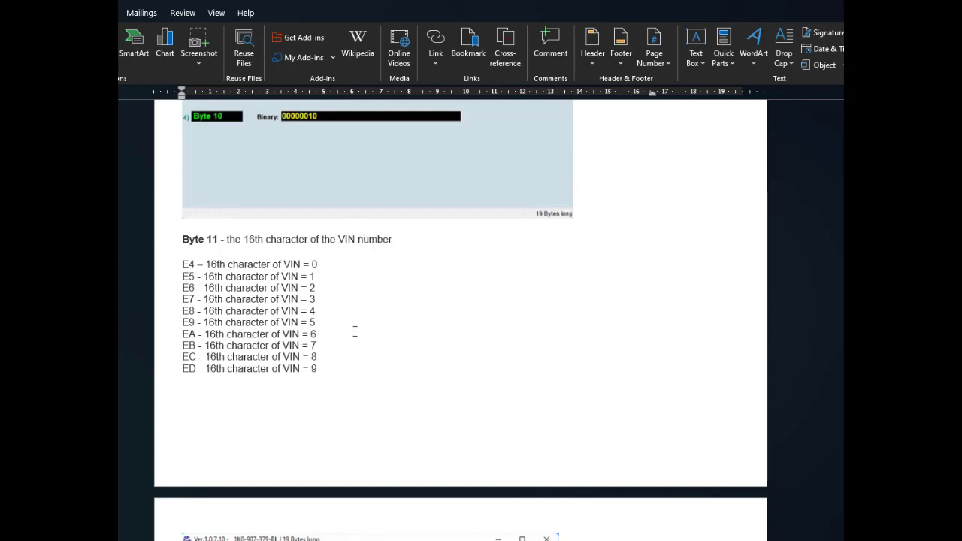
pyautogui.scroll(-3, 351, 341)
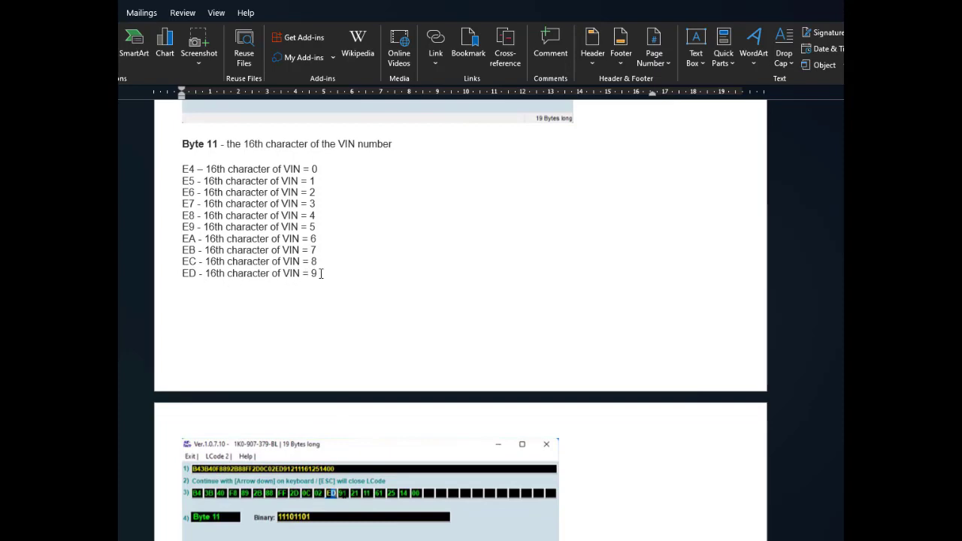
# Step: Examine the Byte 12 suspension and brake system codes, highlighting entry 91 for the VW Golf GTI and its Byte 4 value 89
pyautogui.scroll(-12, 377, 287)
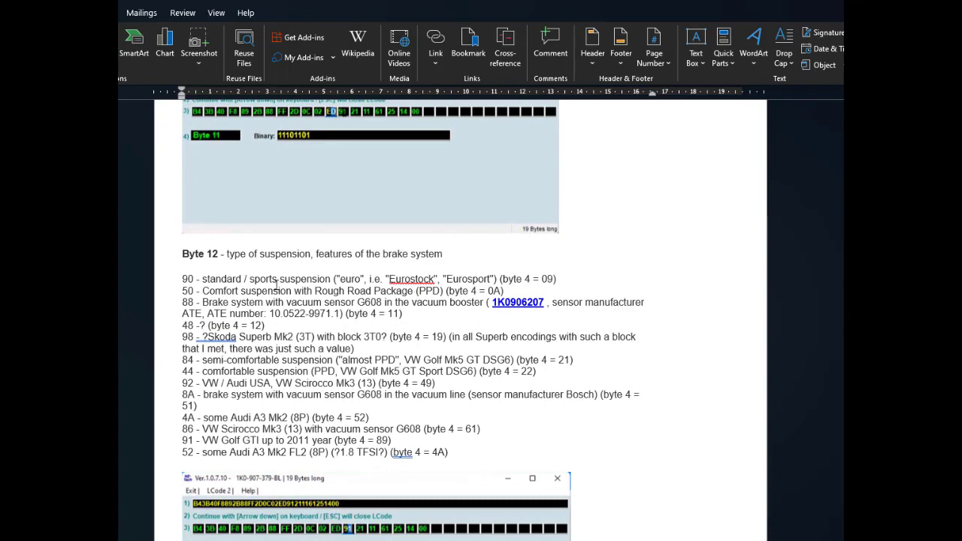
pyautogui.scroll(-3, 304, 505)
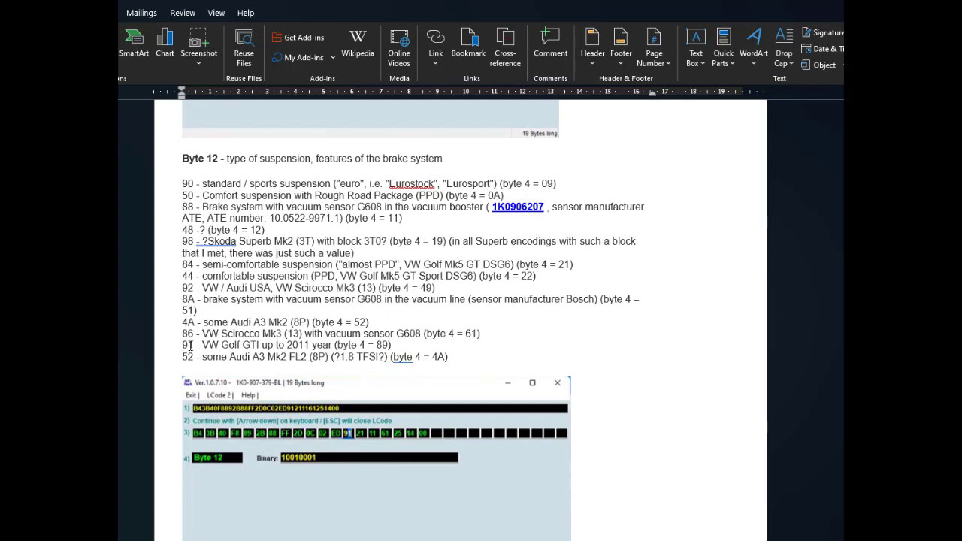
pyautogui.moveTo(183, 345); pyautogui.dragTo(200, 344)
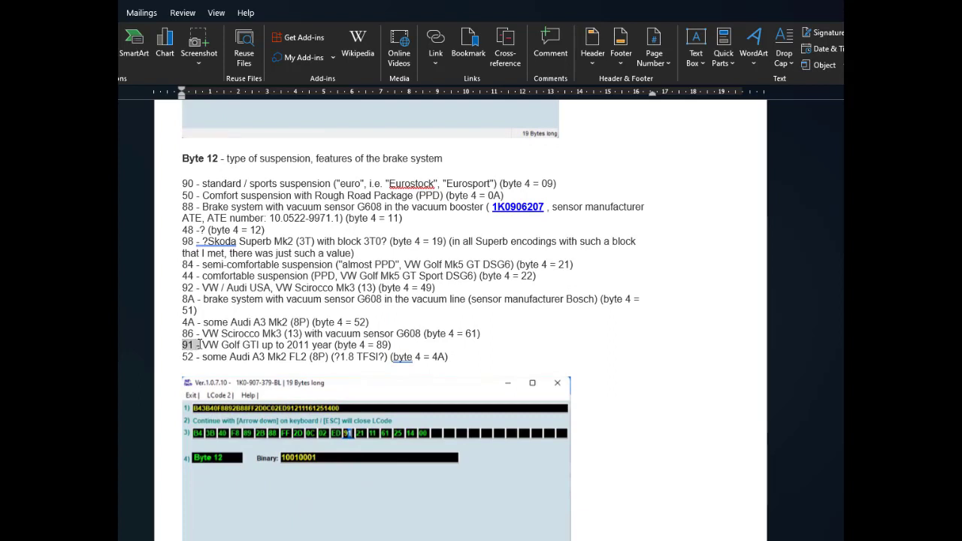
pyautogui.moveTo(260, 345); pyautogui.dragTo(284, 344)
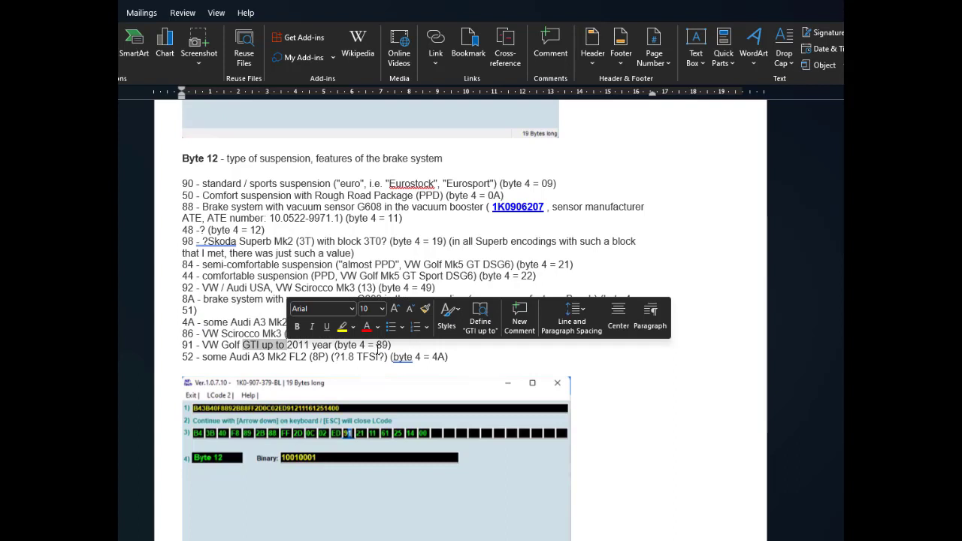
pyautogui.moveTo(375, 344); pyautogui.dragTo(383, 345)
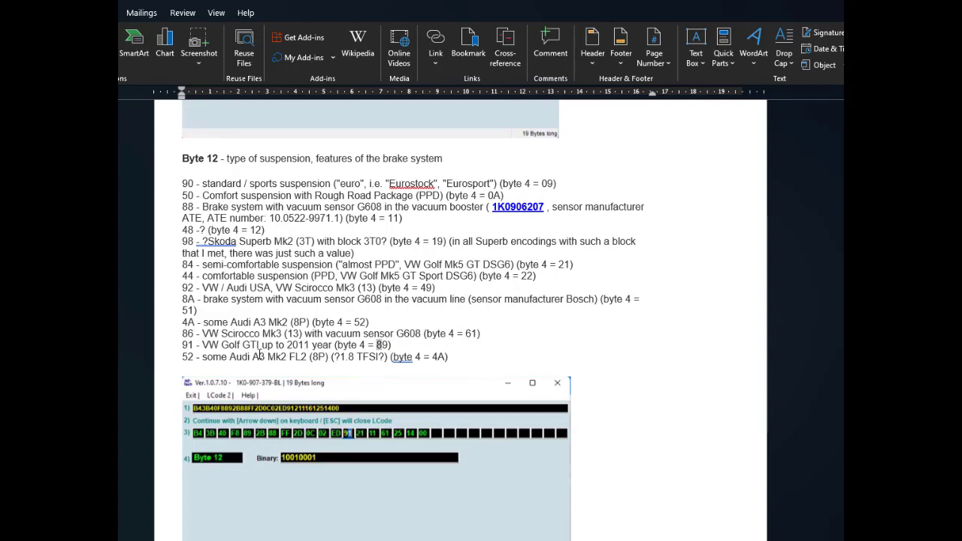
pyautogui.moveTo(196, 345); pyautogui.dragTo(276, 345)
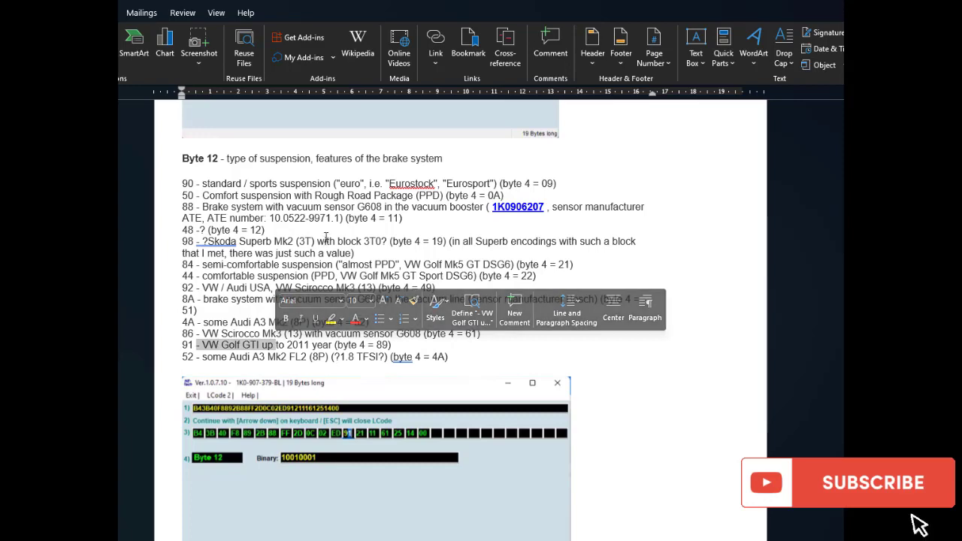
pyautogui.click(390, 279)
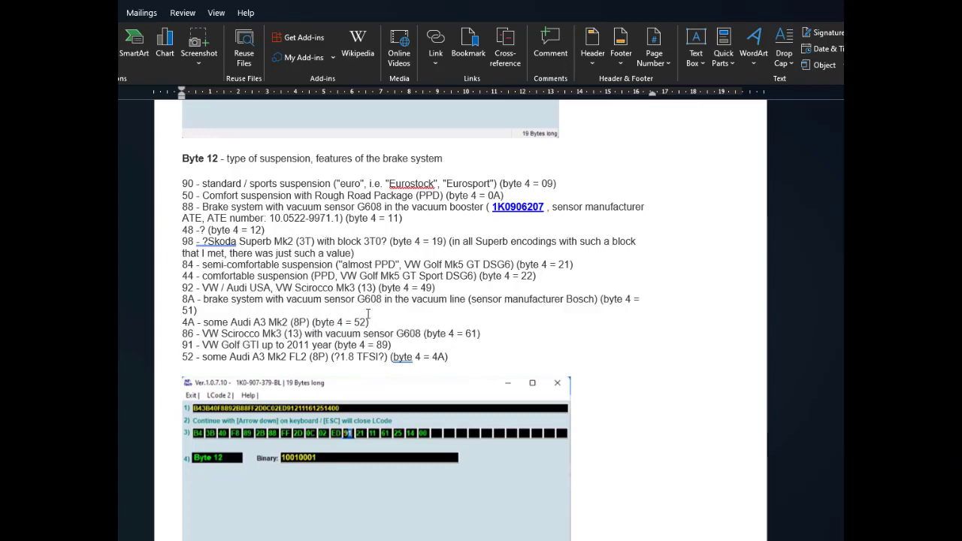
# Step: View the Byte 12 example image and review the Byte 13 codes for the 17th VIN character
pyautogui.scroll(-3, 361, 362)
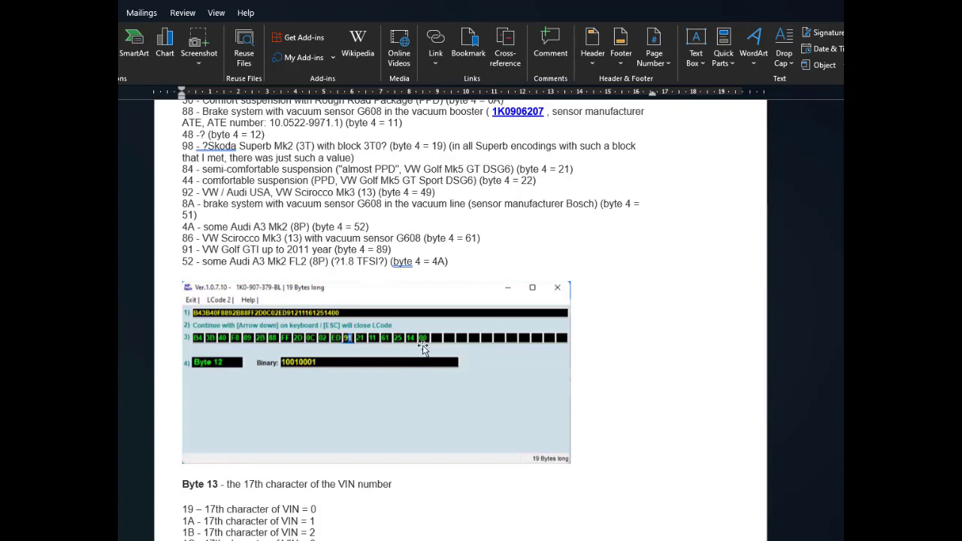
pyautogui.scroll(-3, 420, 361)
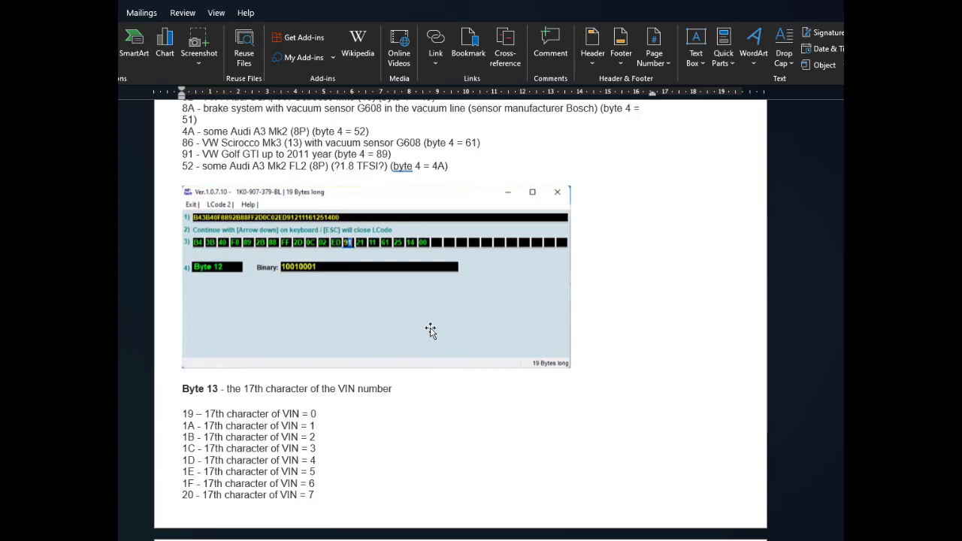
pyautogui.scroll(-3, 344, 330)
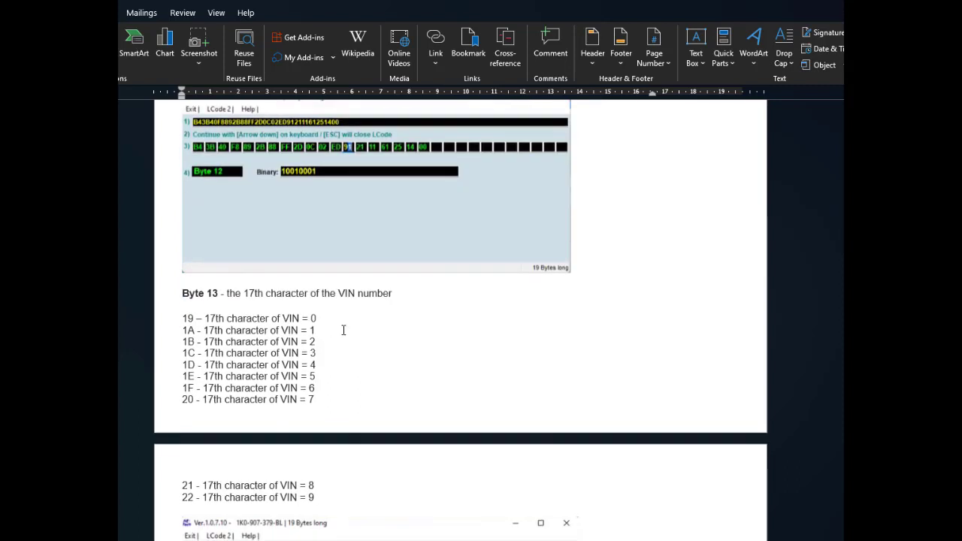
pyautogui.scroll(-3, 330, 349)
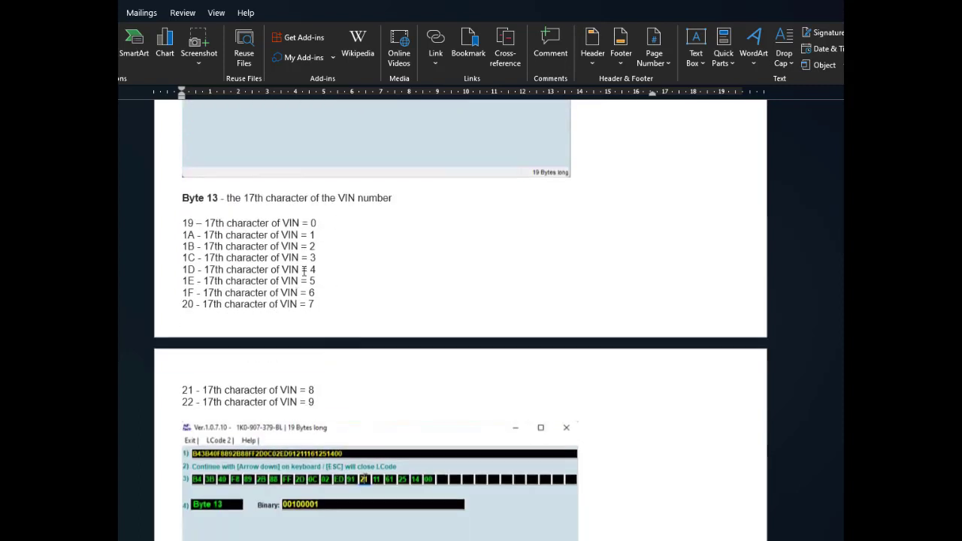
pyautogui.scroll(-3, 311, 361)
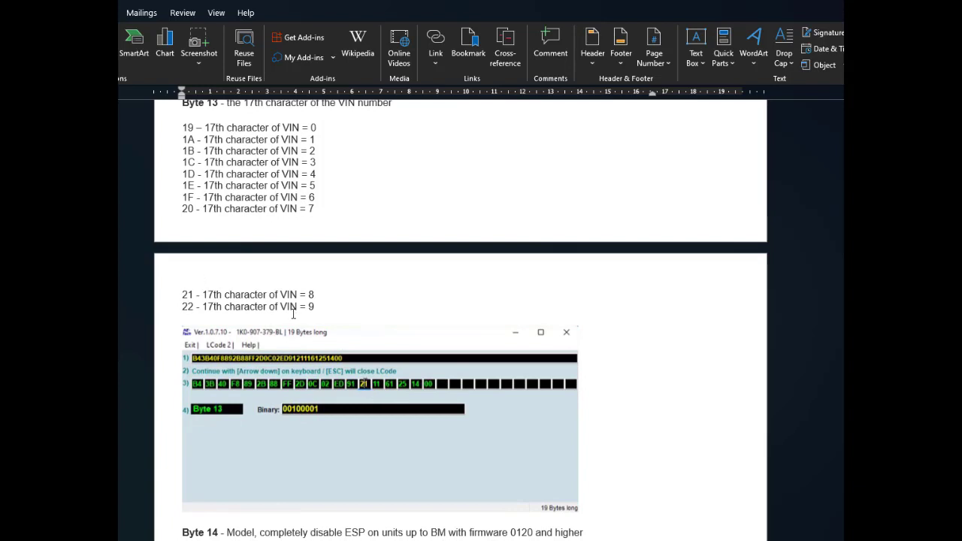
# Step: Review the Byte 14 model and ESP codes, and highlight the full Byte 15 bit list for engine type, start-stop and steering position
pyautogui.scroll(-4, 330, 372)
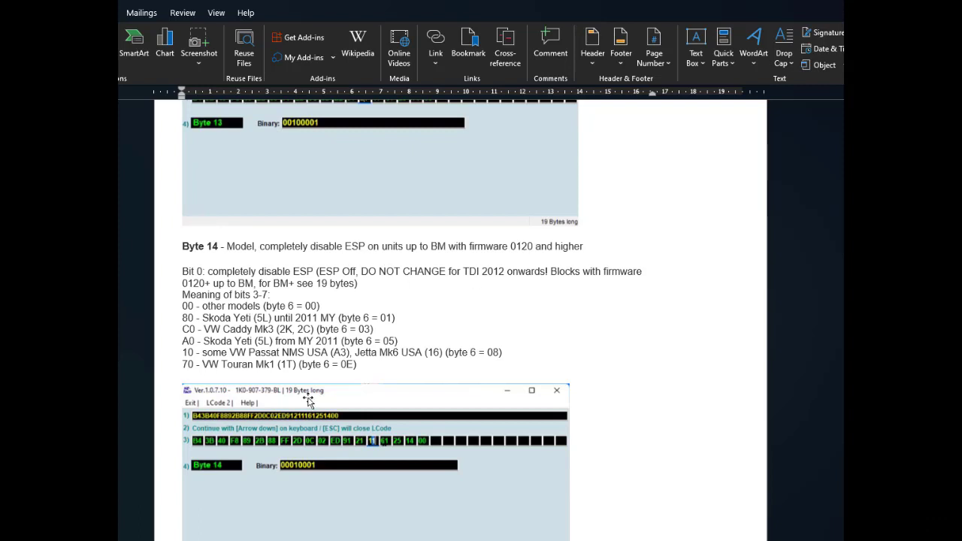
pyautogui.scroll(-1, 308, 399)
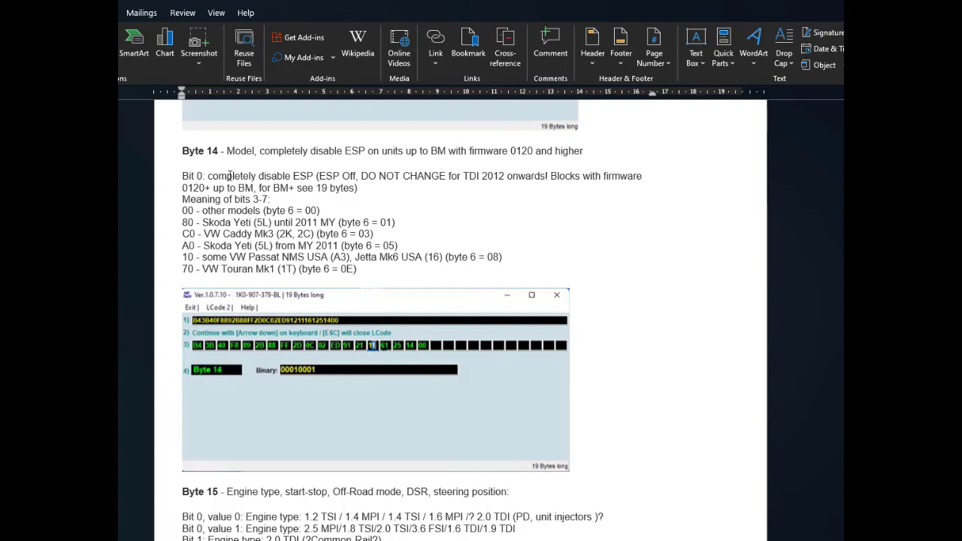
pyautogui.scroll(-5, 388, 274)
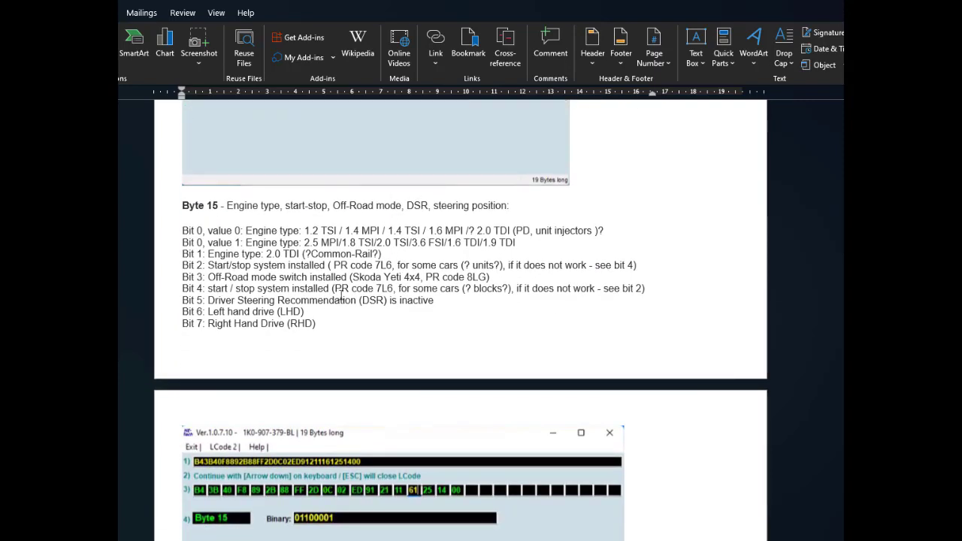
pyautogui.scroll(-2, 349, 290)
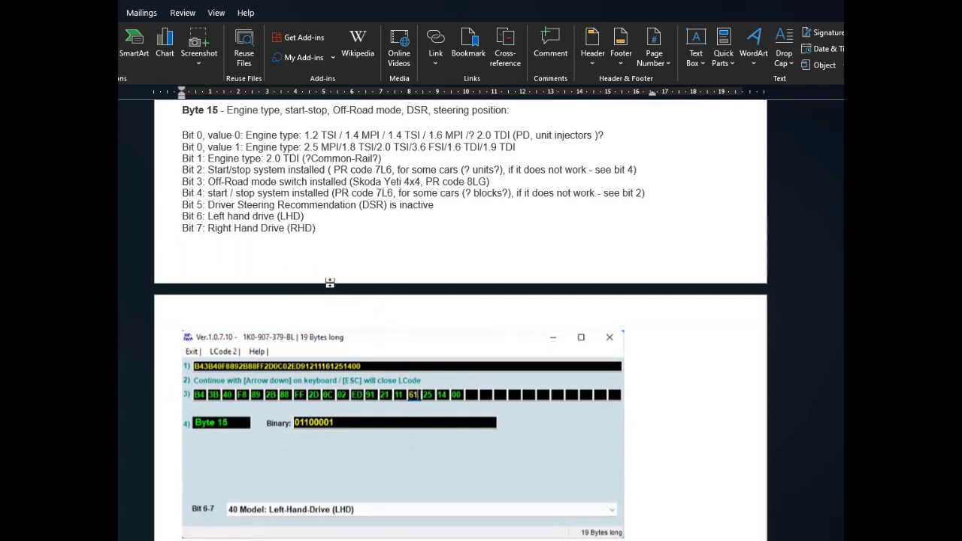
pyautogui.moveTo(321, 228); pyautogui.dragTo(182, 135)
pyautogui.click(345, 235)
# Step: Read the Byte 16 additional function bits, including hill hold control and tire pressure monitoring, and check the example image
pyautogui.scroll(-7, 253, 168)
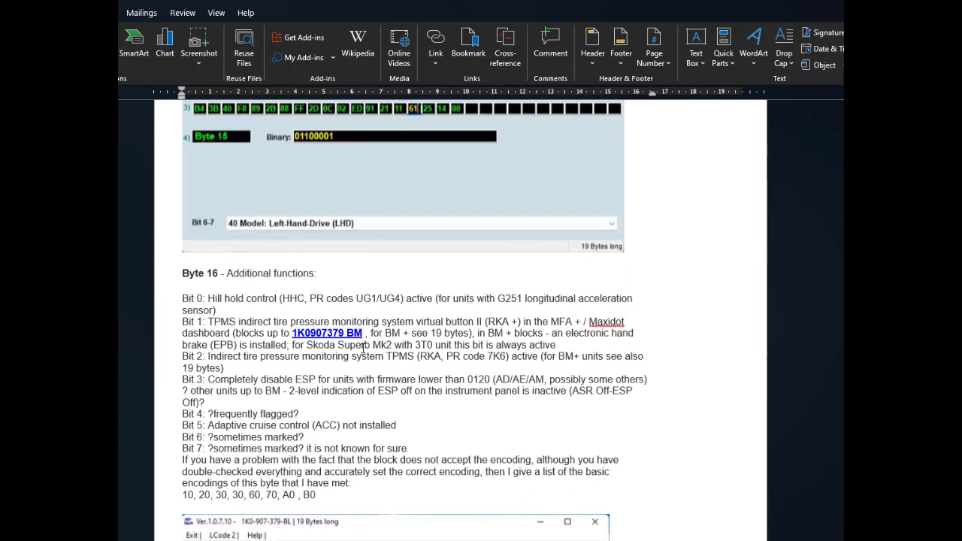
pyautogui.scroll(-2, 364, 347)
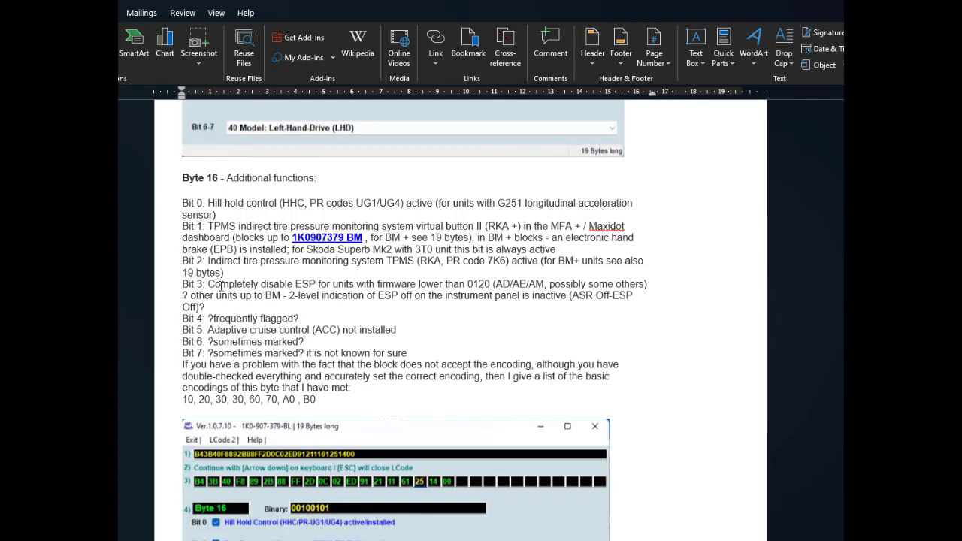
pyautogui.scroll(-3, 368, 314)
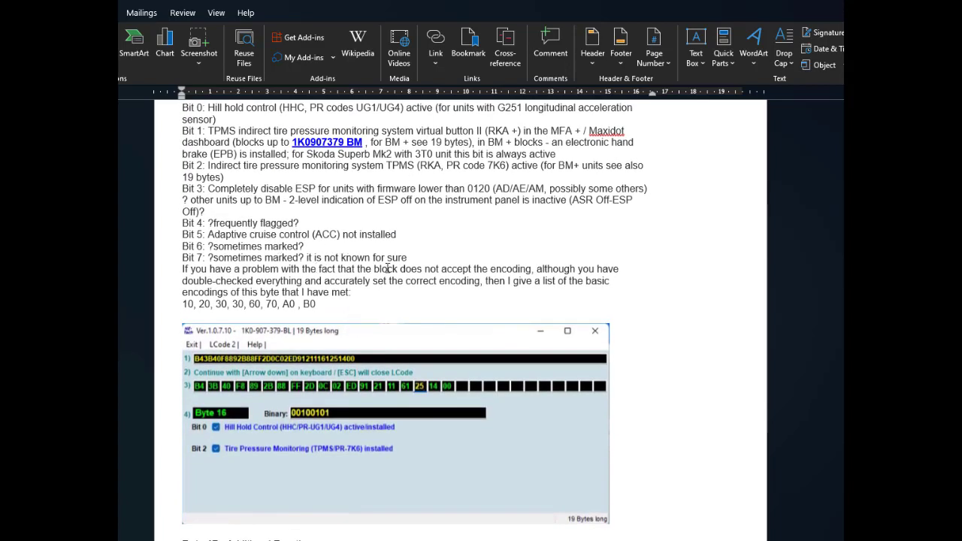
pyautogui.scroll(-3, 378, 190)
pyautogui.scroll(-3, 320, 383)
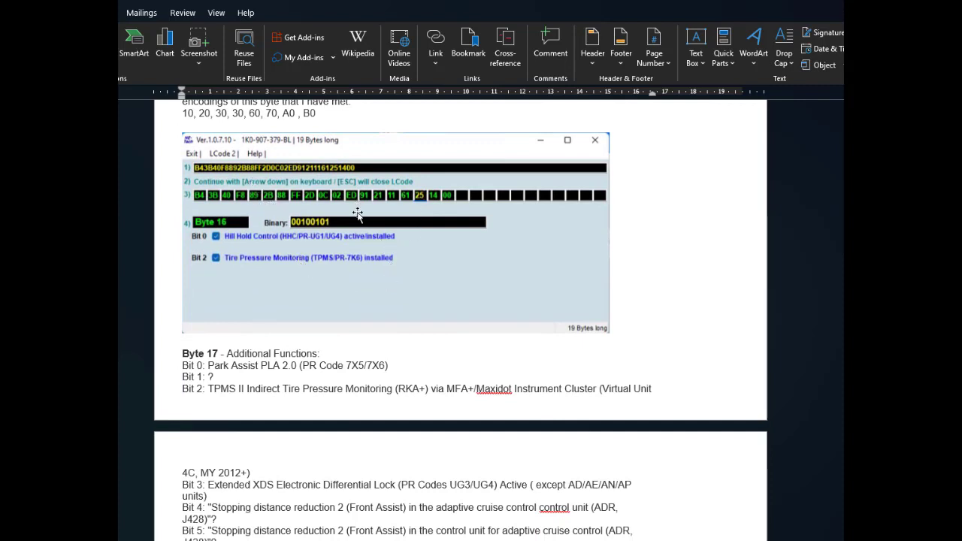
# Step: Read the Byte 17 additional function bits for Park Assist, TPMS II, extended XDS and Front Assist
pyautogui.scroll(-3, 248, 299)
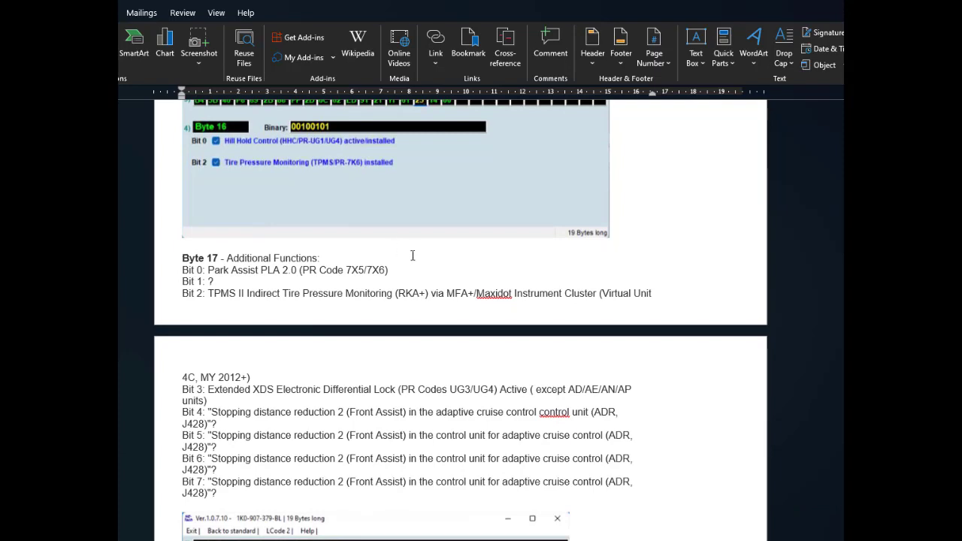
pyautogui.scroll(3, 412, 253)
pyautogui.scroll(-3, 390, 274)
pyautogui.scroll(-6, 338, 293)
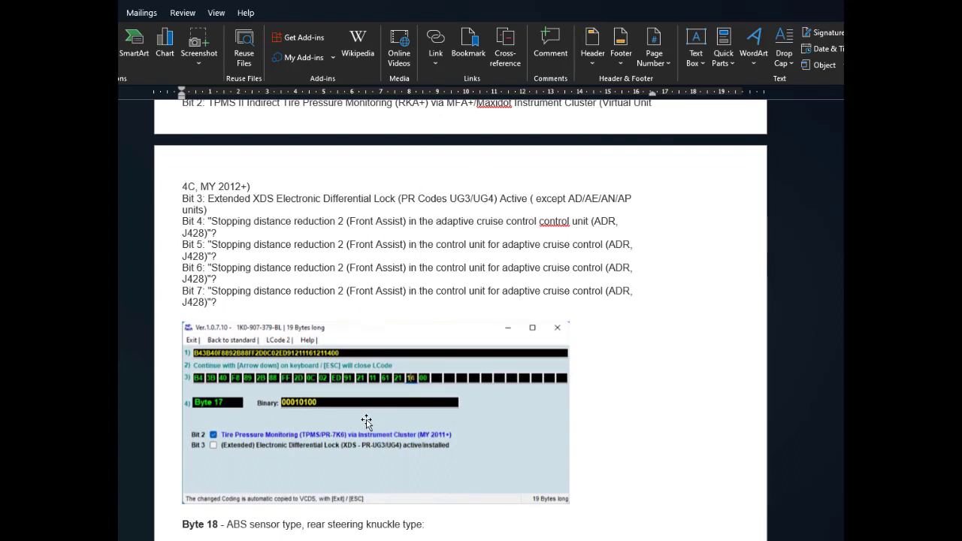
# Step: Examine the Byte 18 codes for ABS sensor and rear steering knuckle type, along with the example image
pyautogui.scroll(-2, 368, 421)
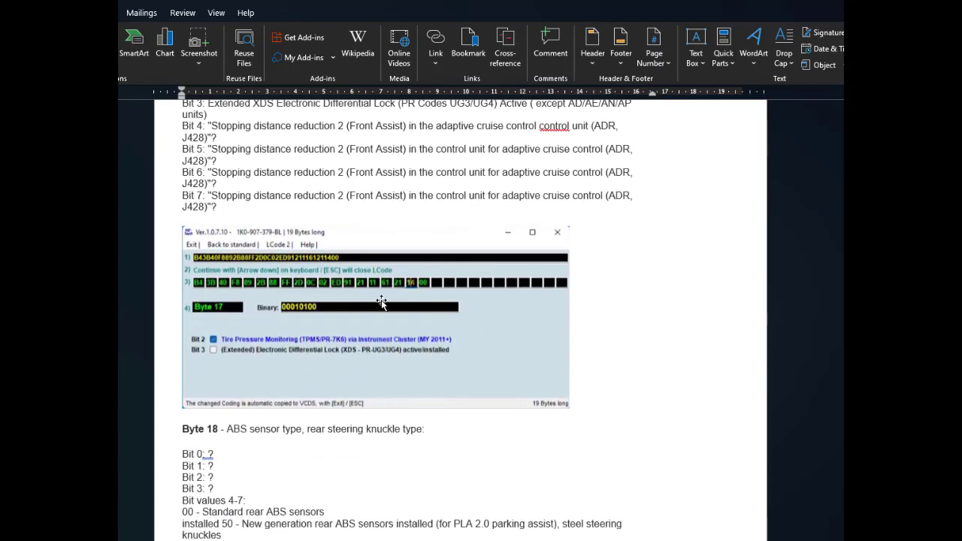
pyautogui.scroll(-2, 379, 302)
pyautogui.scroll(-2, 242, 247)
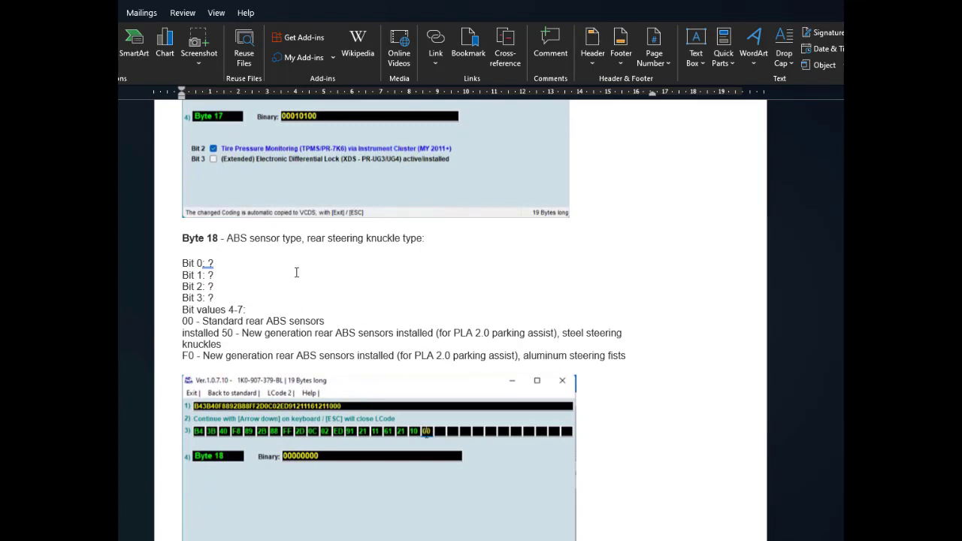
pyautogui.scroll(-2, 292, 278)
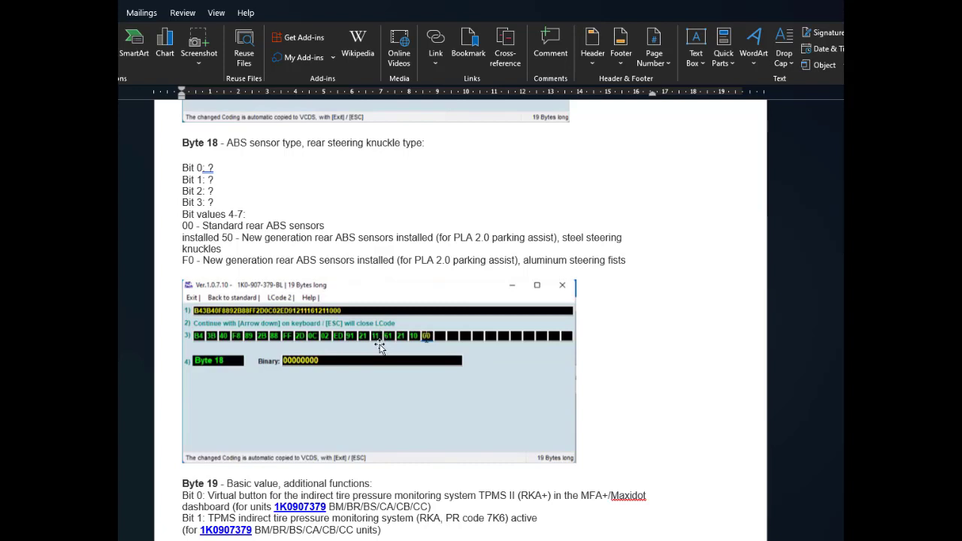
# Step: Review the Byte 19 basic value and ESP function bits, highlighting the unit suffixes BM/BR/BS/CA/CB/CC listed for Bit 0
pyautogui.scroll(-3, 259, 349)
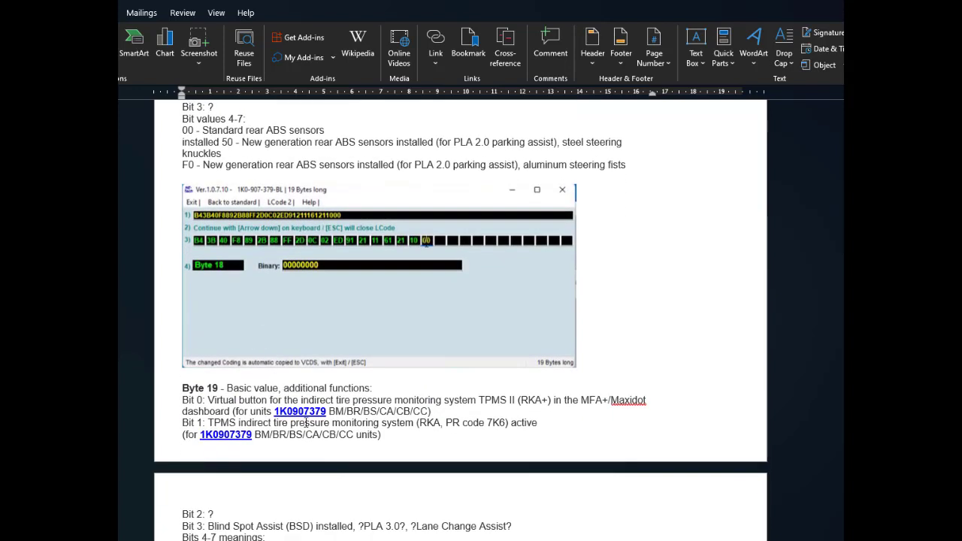
pyautogui.scroll(-2, 218, 398)
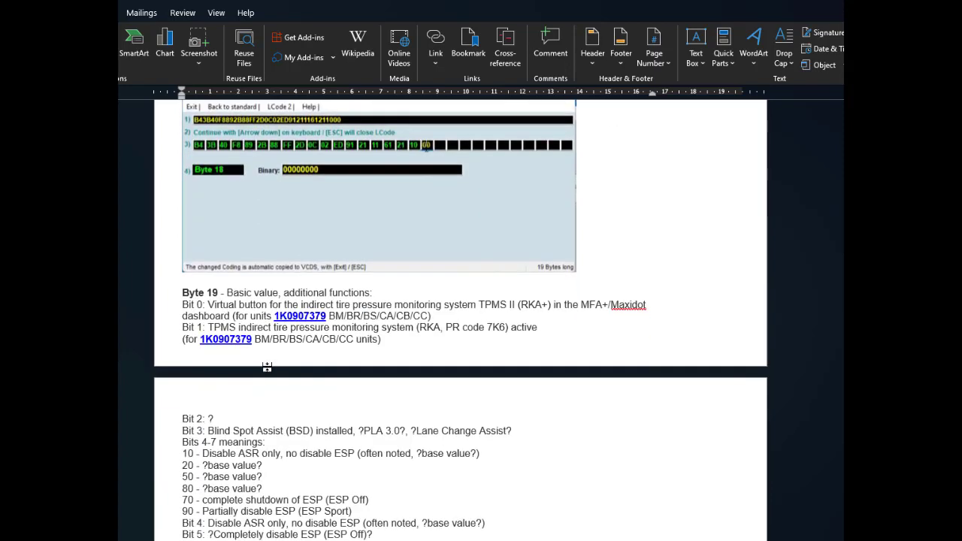
pyautogui.scroll(-3, 286, 365)
pyautogui.scroll(-1, 301, 360)
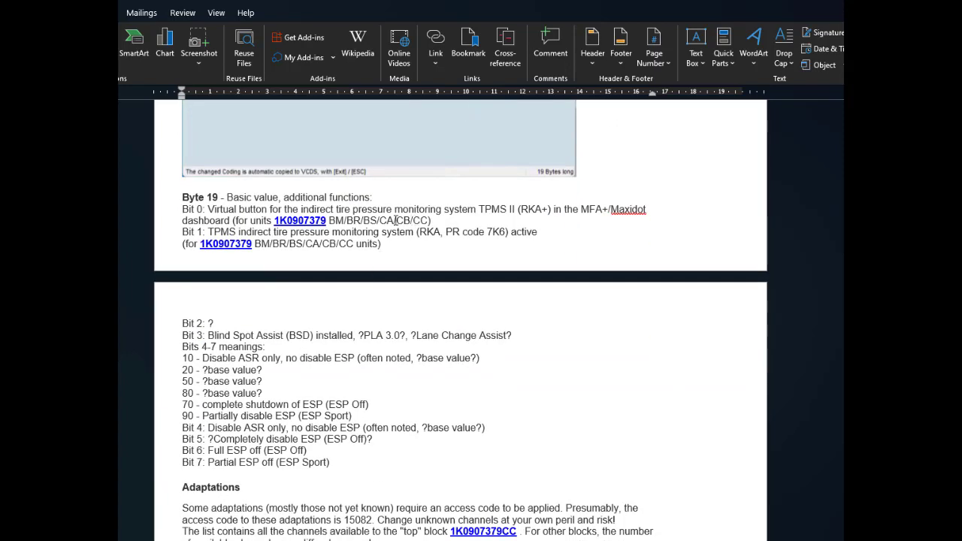
pyautogui.moveTo(336, 220); pyautogui.dragTo(431, 221)
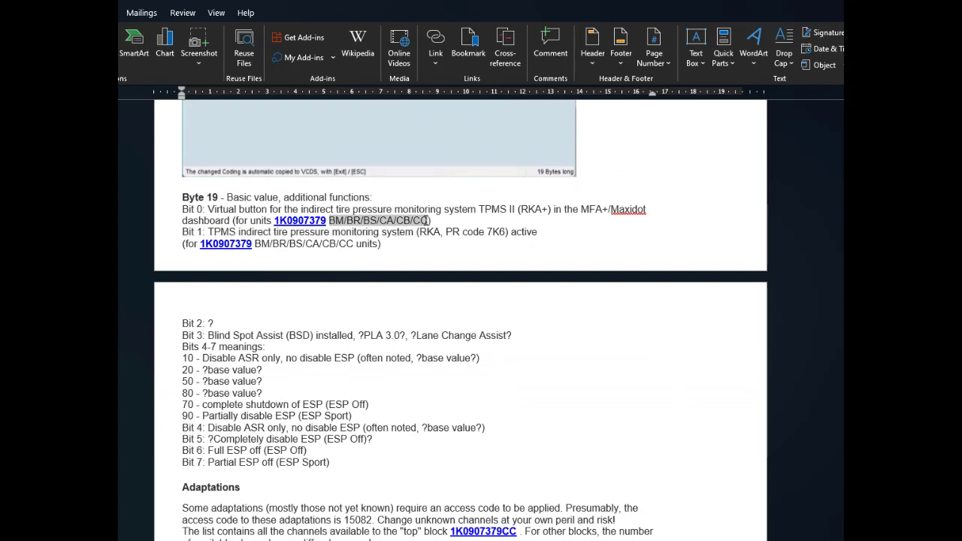
# Step: Review the Byte 19 values for Bits 4-7, highlighting codes 10, 70 and 90 for the ASR and ESP shutdown options
pyautogui.doubleClick(421, 221)
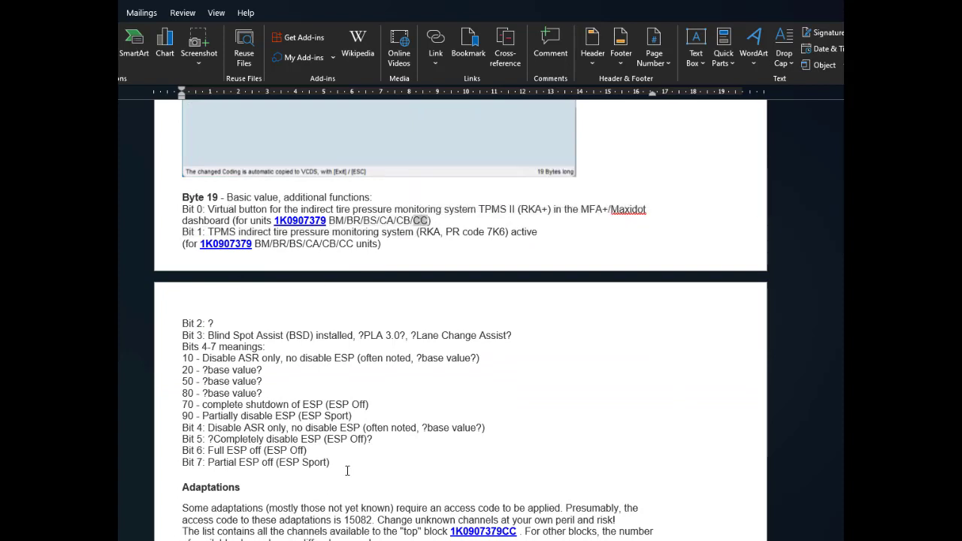
pyautogui.click(340, 464)
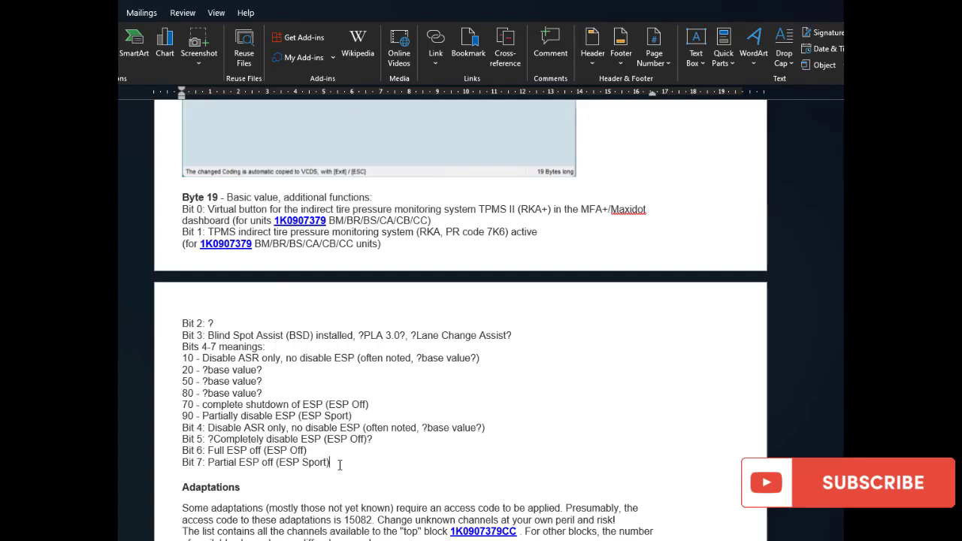
pyautogui.moveTo(338, 464); pyautogui.dragTo(180, 323)
pyautogui.click(259, 417)
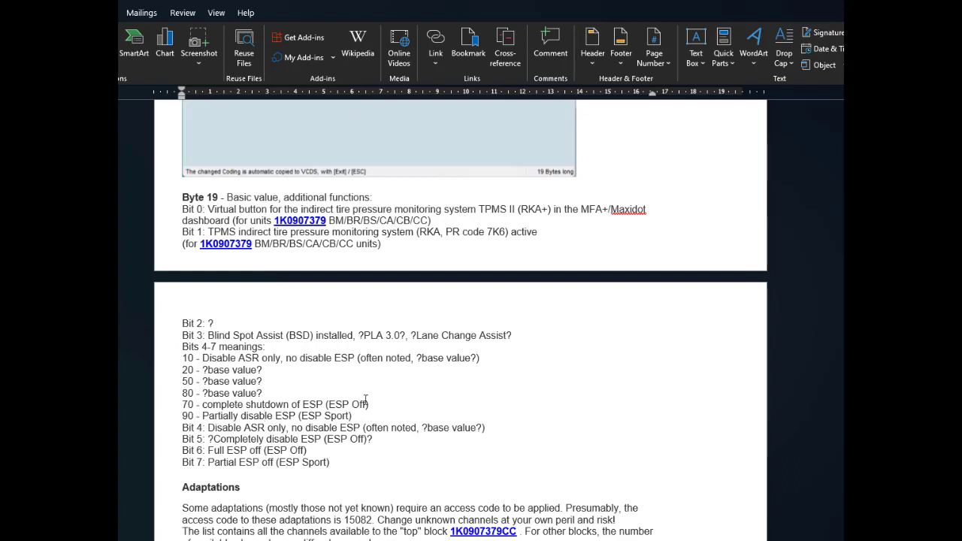
pyautogui.moveTo(187, 358); pyautogui.dragTo(352, 417)
pyautogui.click(202, 404)
pyautogui.moveTo(202, 404); pyautogui.dragTo(183, 406)
pyautogui.click(219, 339)
pyautogui.moveTo(200, 359); pyautogui.dragTo(182, 360)
# Step: Read the Adaptations introduction and the channel descriptions from Channel 01 through Channel 36, highlighting the section
pyautogui.scroll(-3, 473, 391)
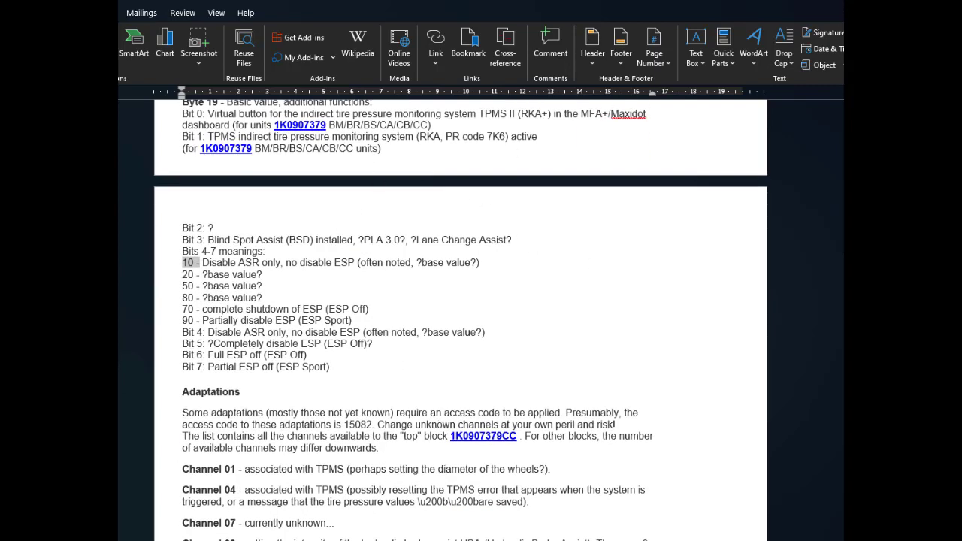
pyautogui.scroll(-2, 290, 390)
pyautogui.scroll(-3, 290, 389)
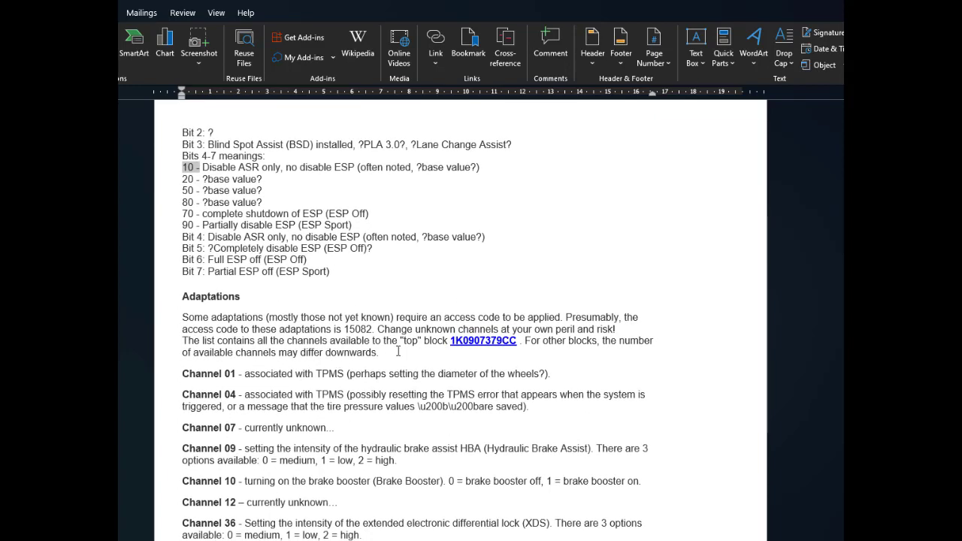
pyautogui.moveTo(195, 204); pyautogui.dragTo(405, 368)
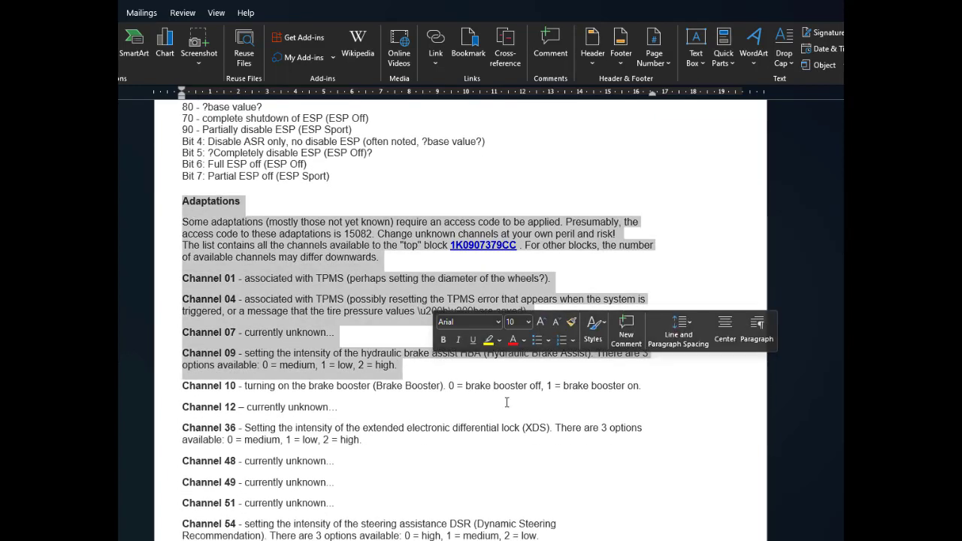
pyautogui.click(454, 402)
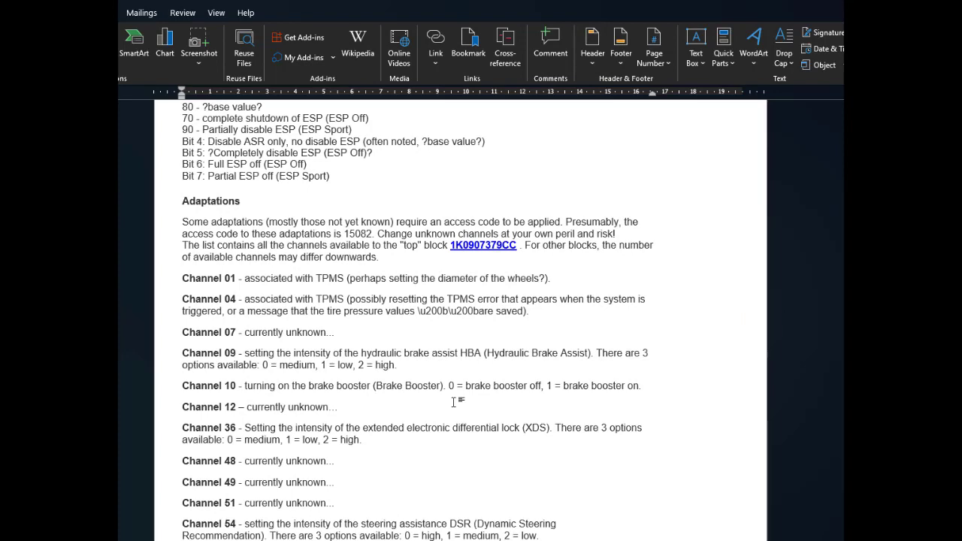
pyautogui.scroll(-3, 301, 278)
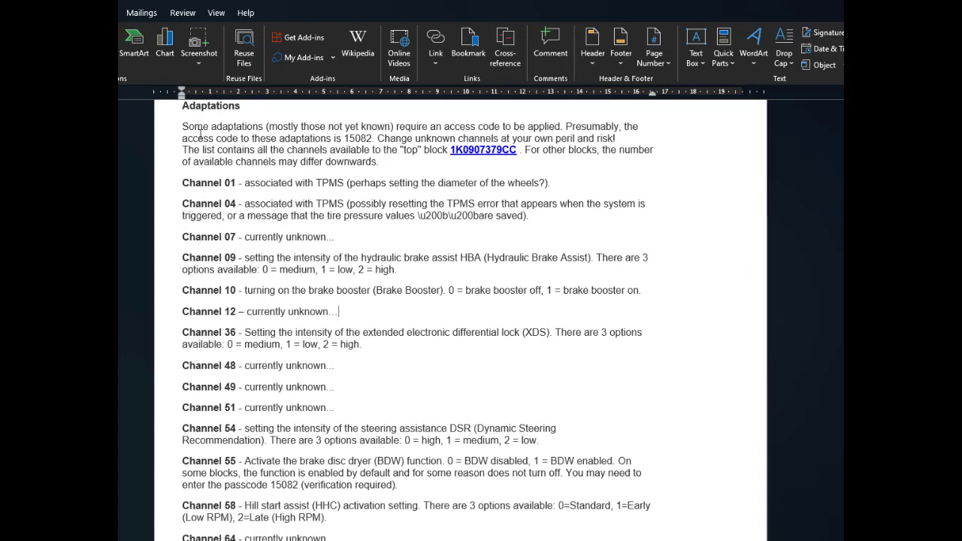
pyautogui.moveTo(181, 106); pyautogui.dragTo(336, 296)
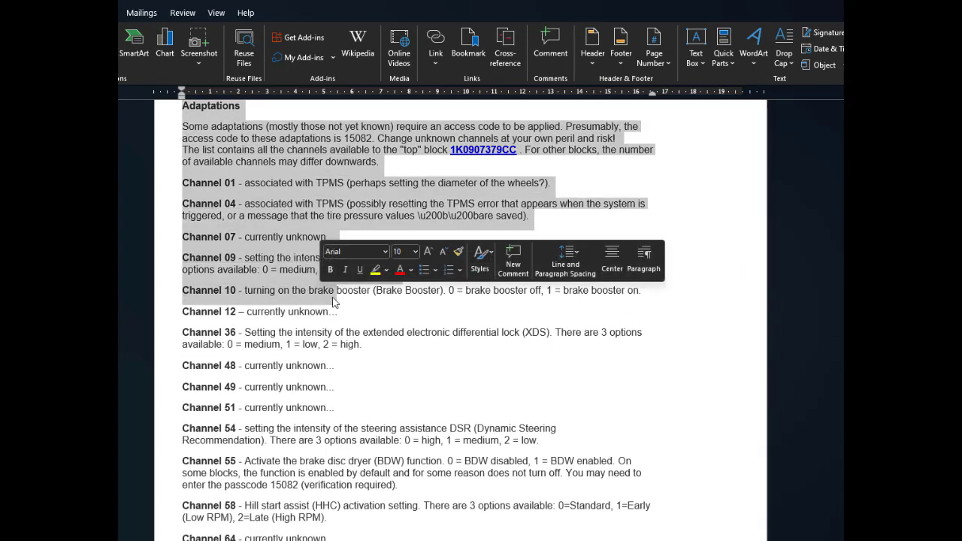
pyautogui.click(438, 349)
pyautogui.scroll(-3, 401, 360)
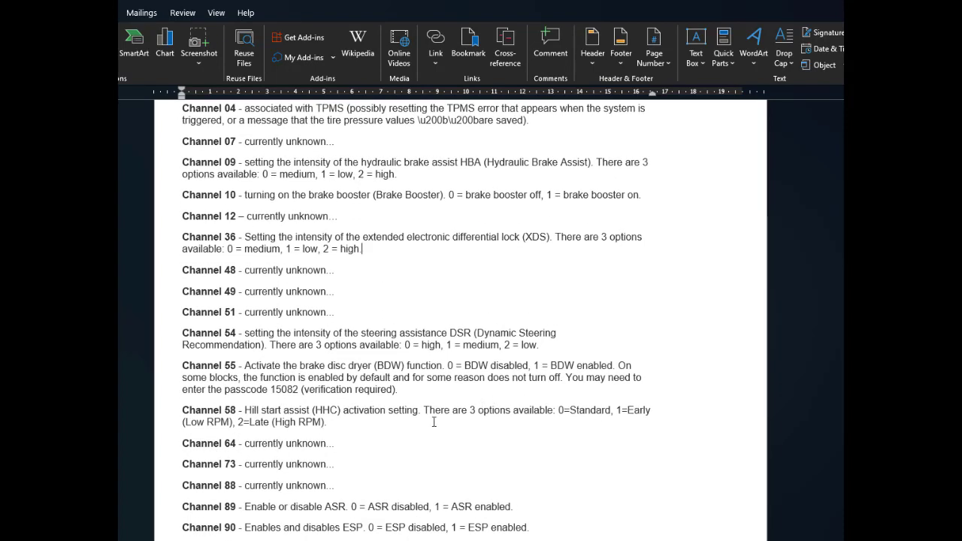
# Step: Examine the Channel 58 hill start assist options, highlighting Standard, and read the remaining adaptation channels through Channel 97
pyautogui.moveTo(326, 422); pyautogui.dragTo(253, 409)
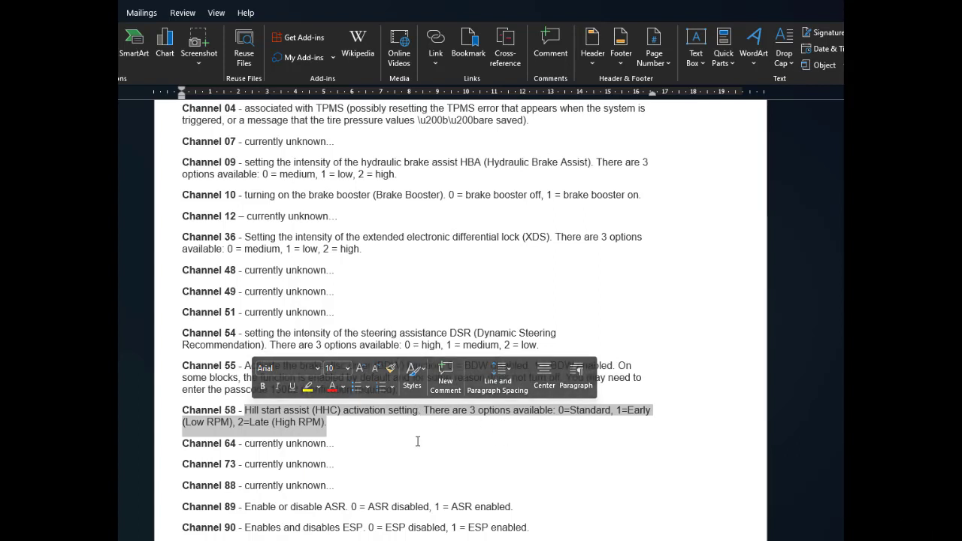
pyautogui.click(532, 446)
pyautogui.moveTo(562, 410); pyautogui.dragTo(609, 410)
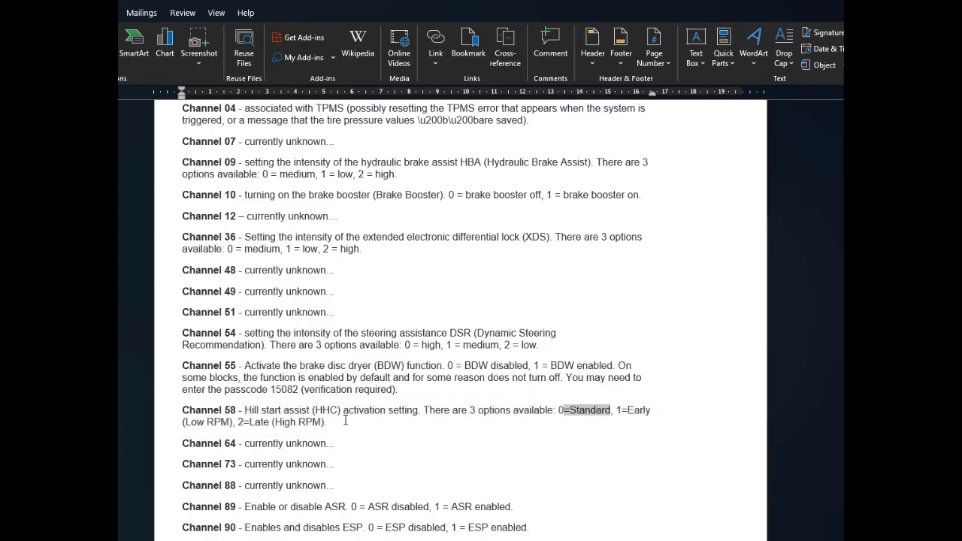
pyautogui.scroll(-3, 344, 434)
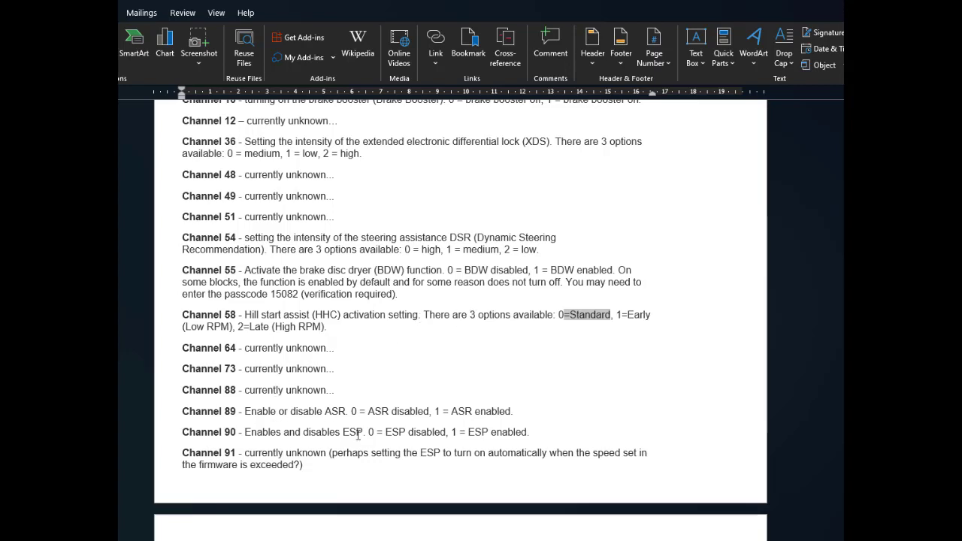
pyautogui.scroll(-6, 450, 429)
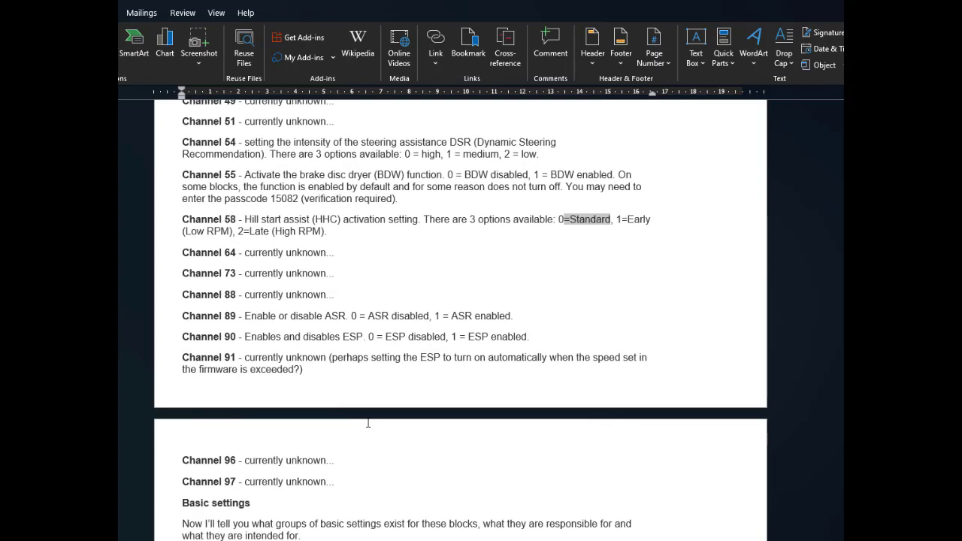
# Step: Read the Basic settings introduction and highlight the Group 001 procedure for bleeding the ABS pump
pyautogui.scroll(-6, 367, 408)
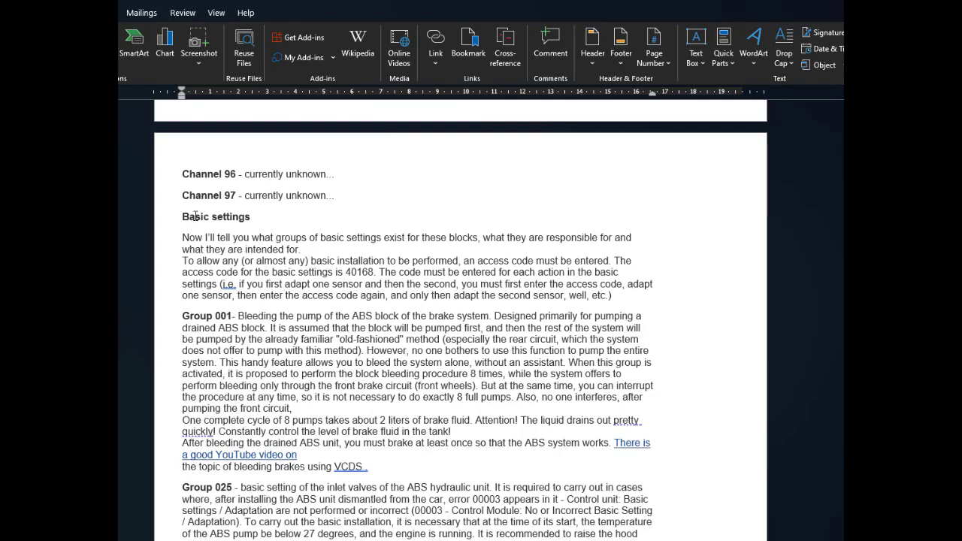
pyautogui.moveTo(193, 216); pyautogui.dragTo(278, 253)
pyautogui.click(423, 353)
pyautogui.scroll(-3, 335, 266)
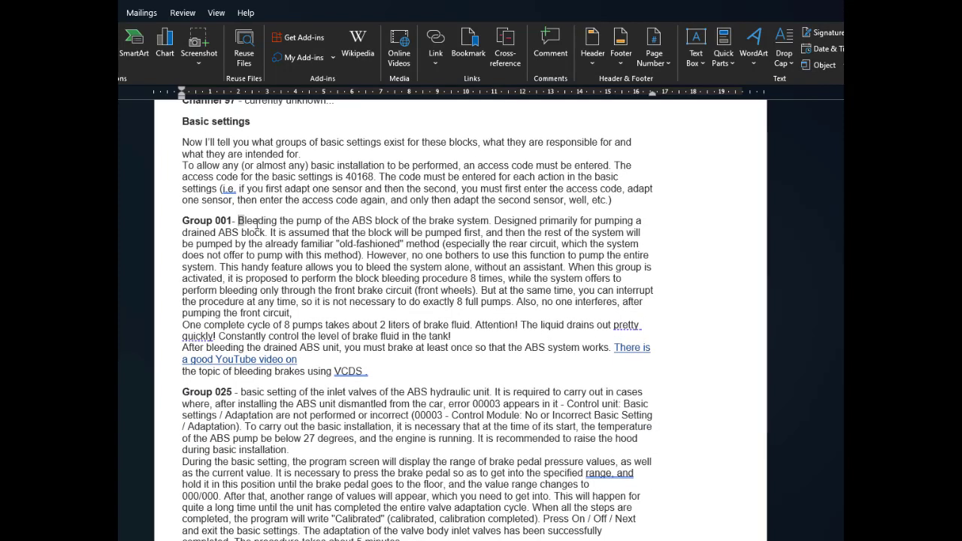
pyautogui.moveTo(238, 220); pyautogui.dragTo(413, 368)
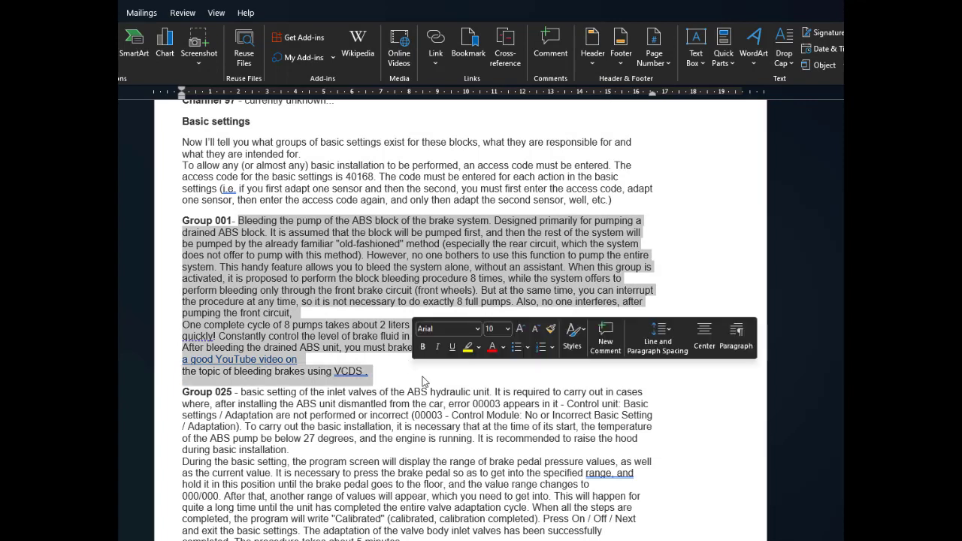
# Step: Review the Group 025 inlet valve and Group 026 shut-off valve basic settings, highlighting the Group 025 description
pyautogui.scroll(-6, 425, 381)
pyautogui.click(432, 293)
pyautogui.click(241, 201)
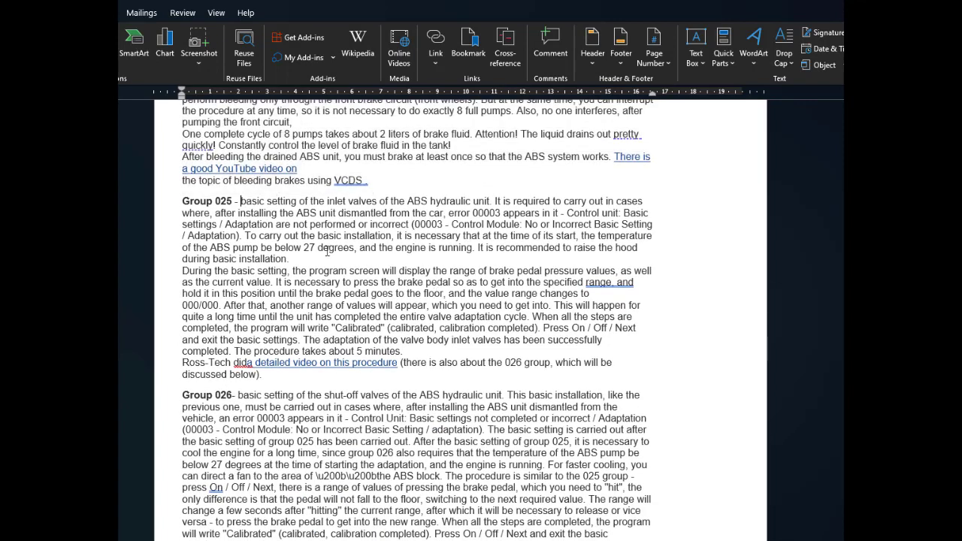
pyautogui.keyDown('shift'); pyautogui.click(508, 342); pyautogui.keyUp('shift')
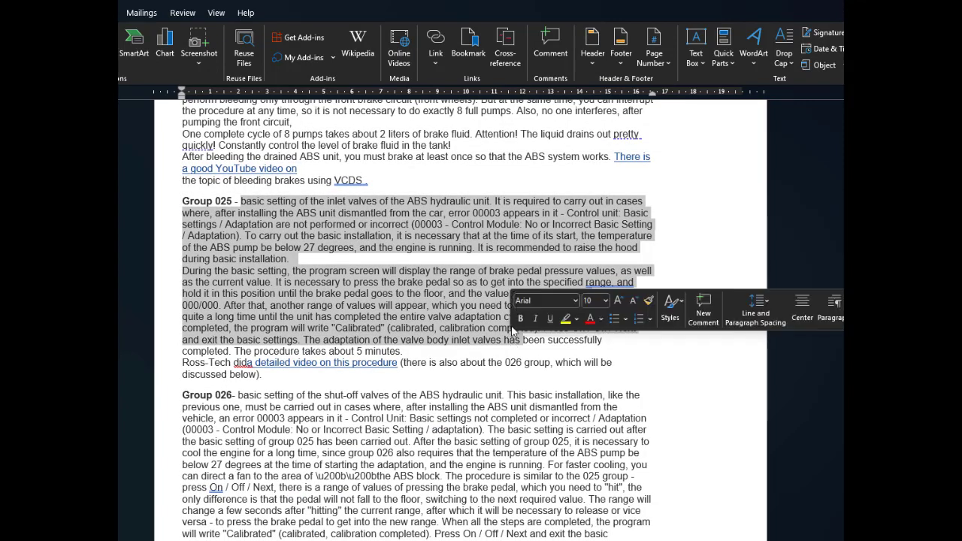
pyautogui.scroll(-3, 355, 255)
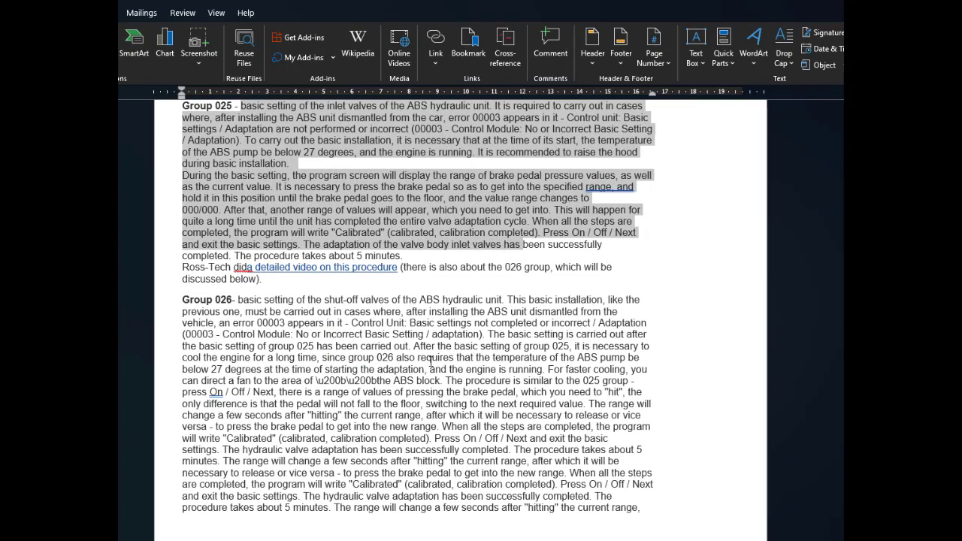
pyautogui.scroll(-10, 431, 361)
pyautogui.scroll(-2, 474, 336)
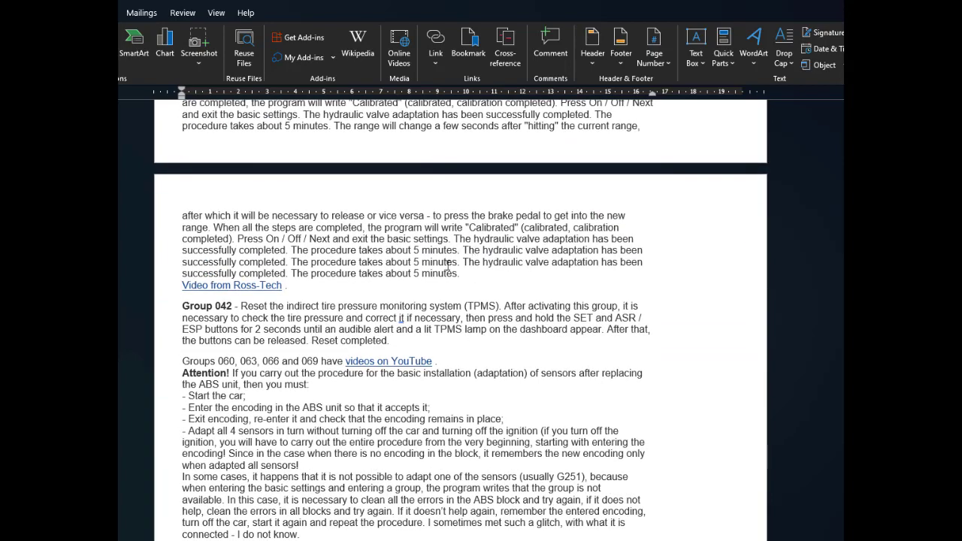
# Step: Highlight the Group 042 TPMS reset procedure and look over the sensor adaptation and ESP test groups 060 through 093
pyautogui.scroll(6, 353, 345)
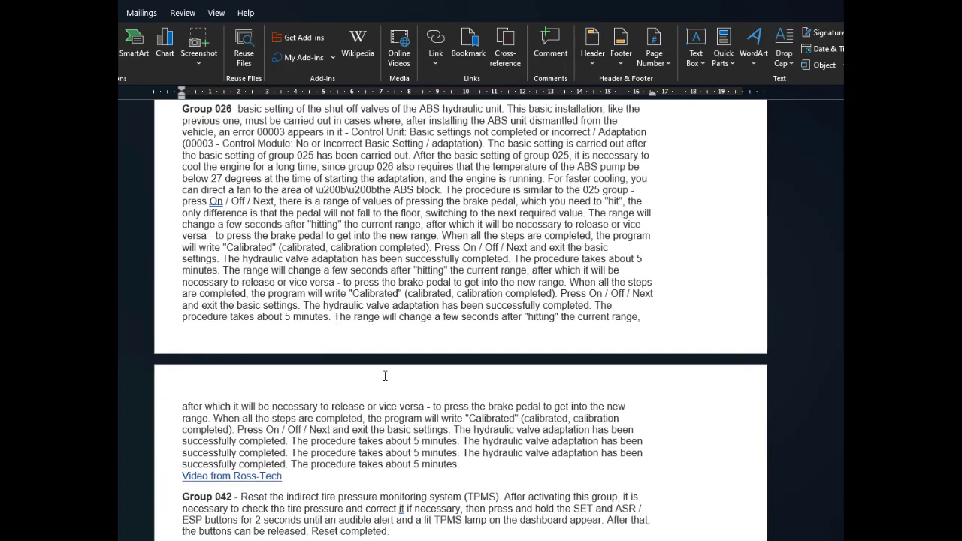
pyautogui.scroll(-3, 392, 415)
pyautogui.scroll(-3, 298, 403)
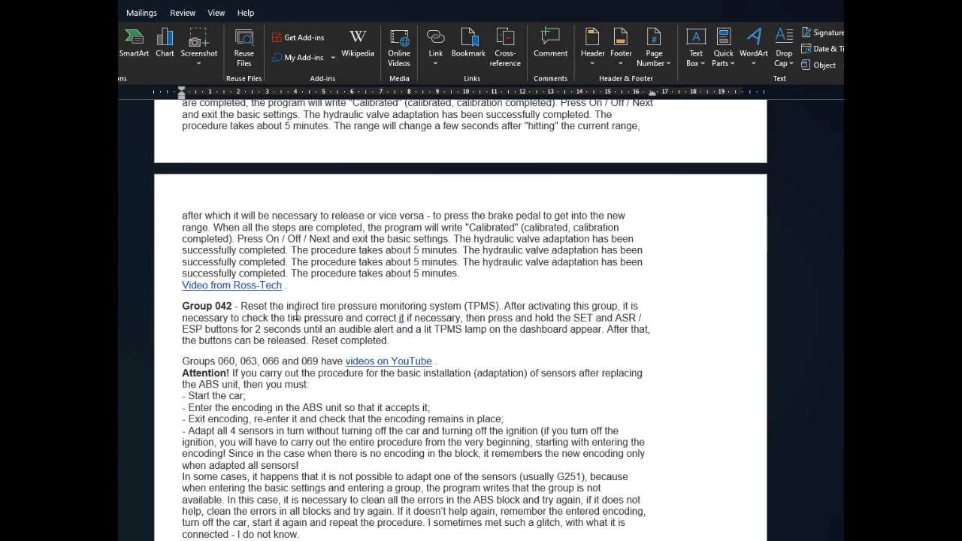
pyautogui.moveTo(241, 306); pyautogui.dragTo(389, 341)
pyautogui.scroll(-3, 475, 397)
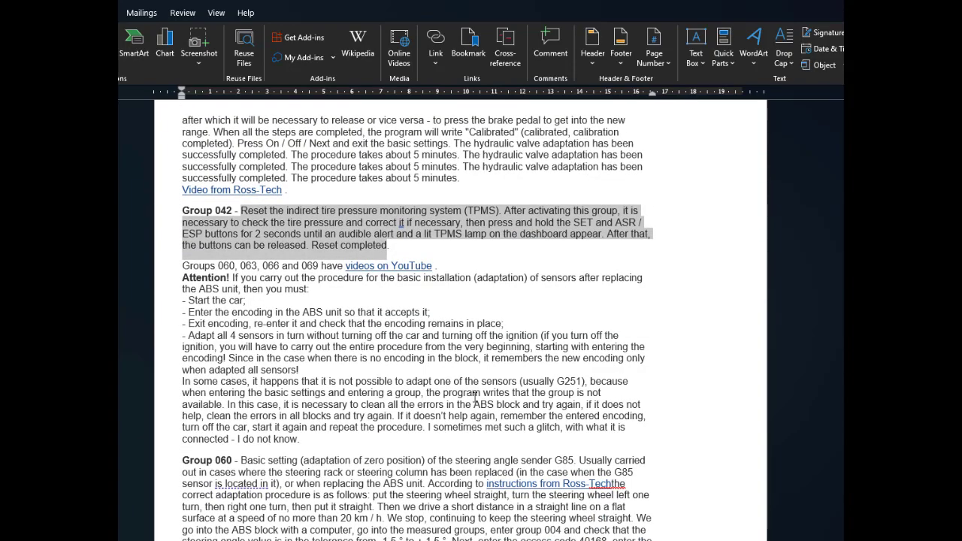
pyautogui.scroll(-12, 475, 397)
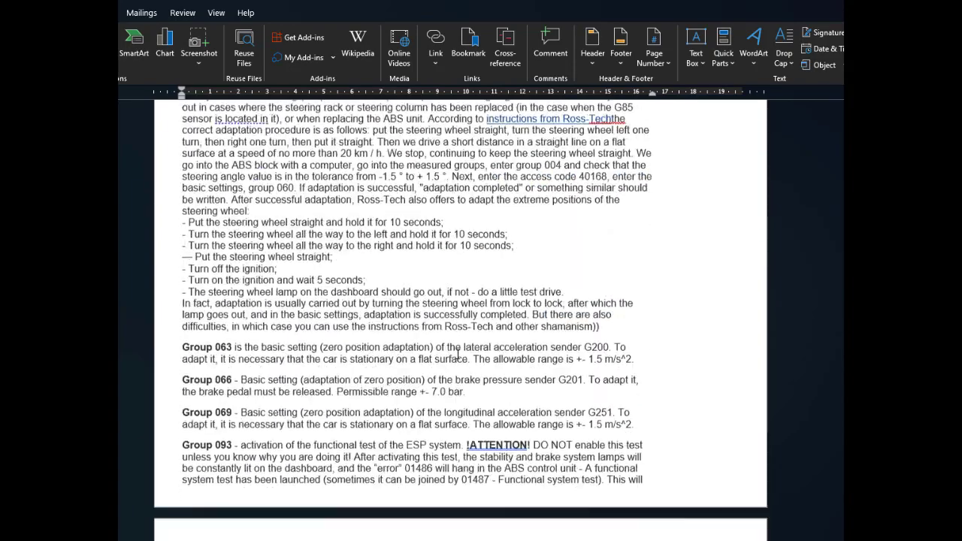
pyautogui.scroll(-10, 456, 354)
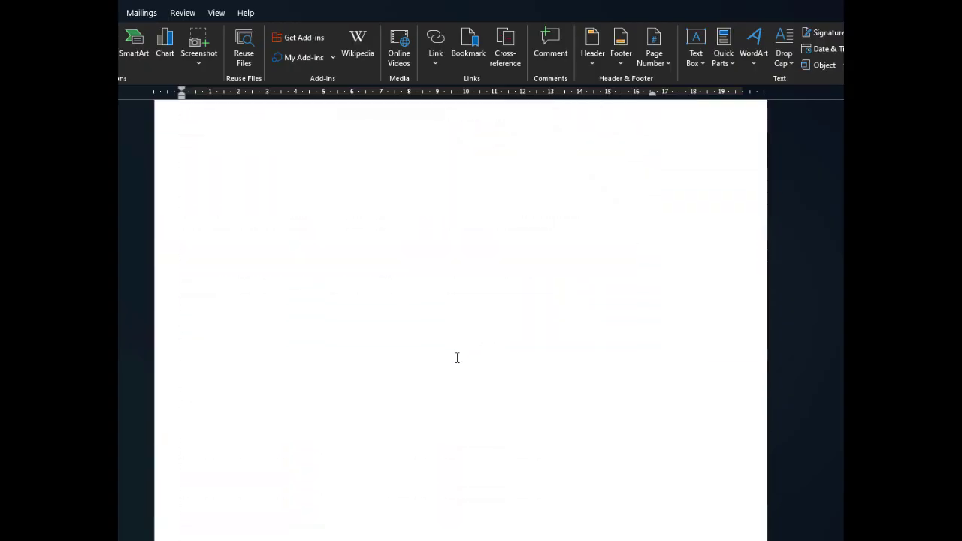
# Step: Go back from the basic settings through the earlier long code byte descriptions in the document
pyautogui.scroll(-15, 457, 357)
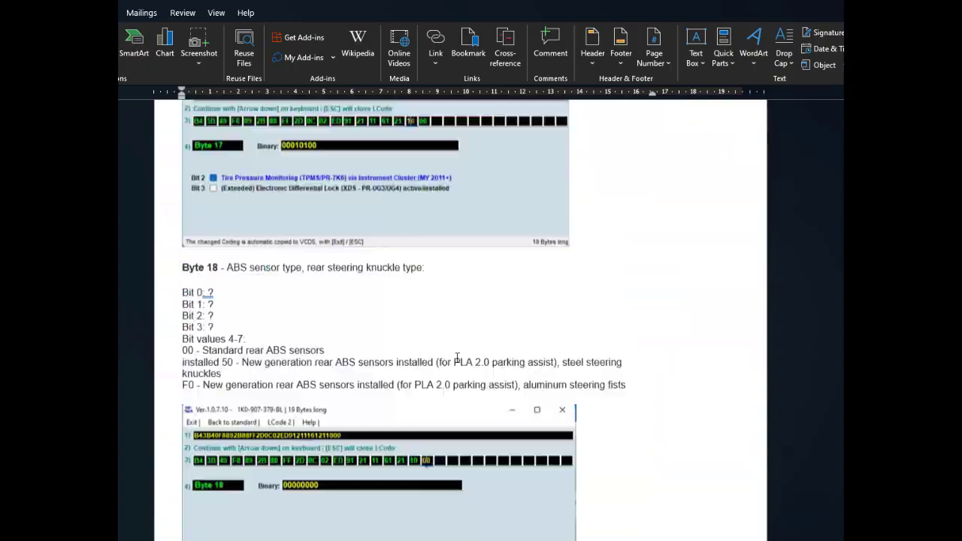
pyautogui.scroll(20, 456, 358)
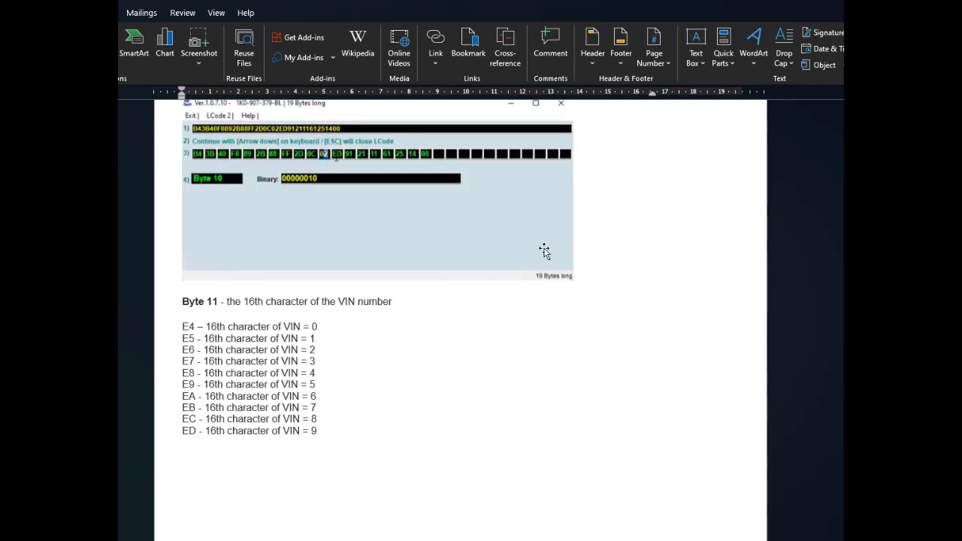
pyautogui.scroll(20, 544, 251)
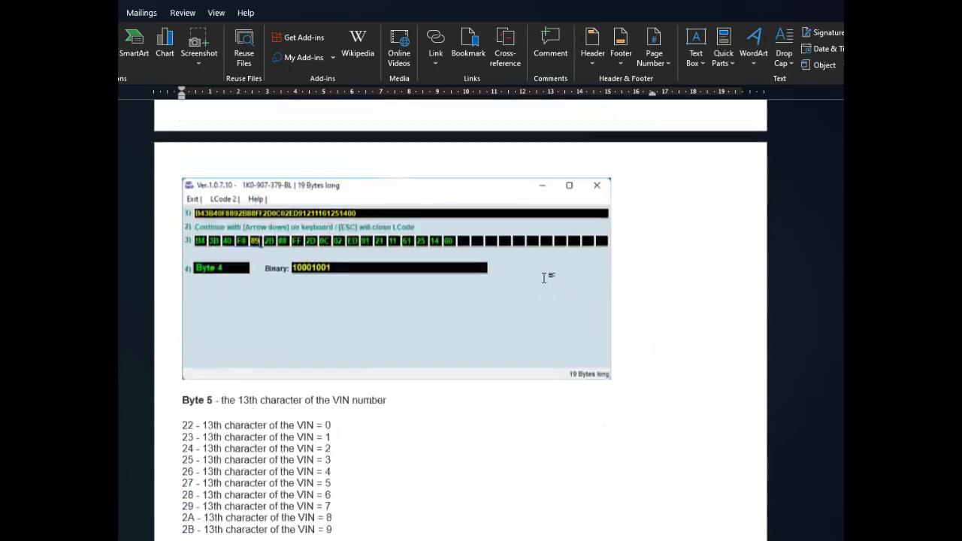
pyautogui.scroll(10, 544, 277)
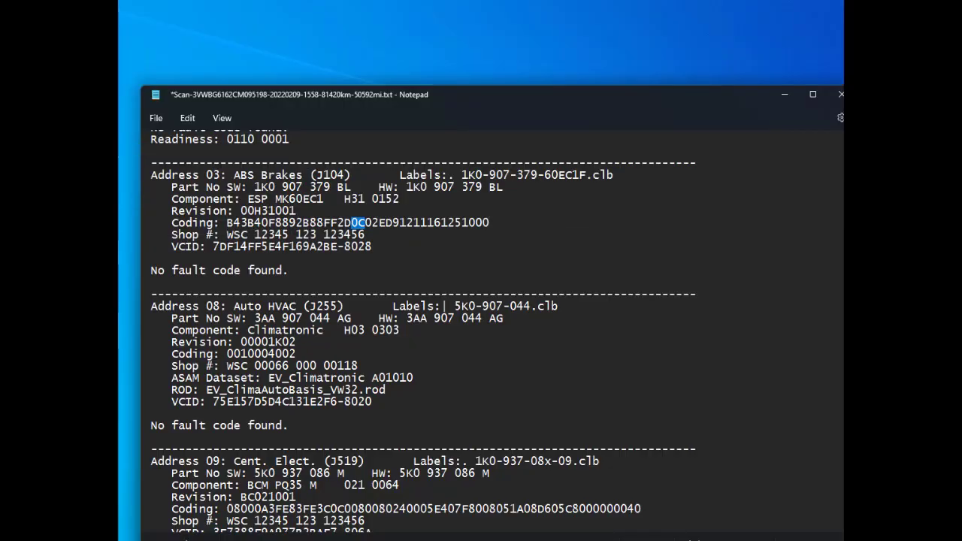
# Step: Minimize the VCDS scan log, launch the LongCoding Calculator from the desktop and move its window fully into view
pyautogui.click(773, 91)
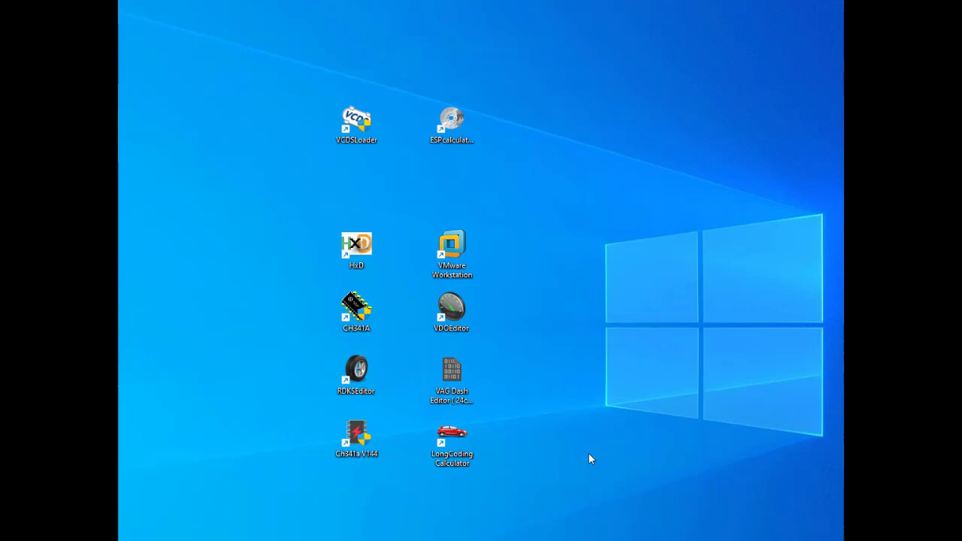
pyautogui.doubleClick(466, 437)
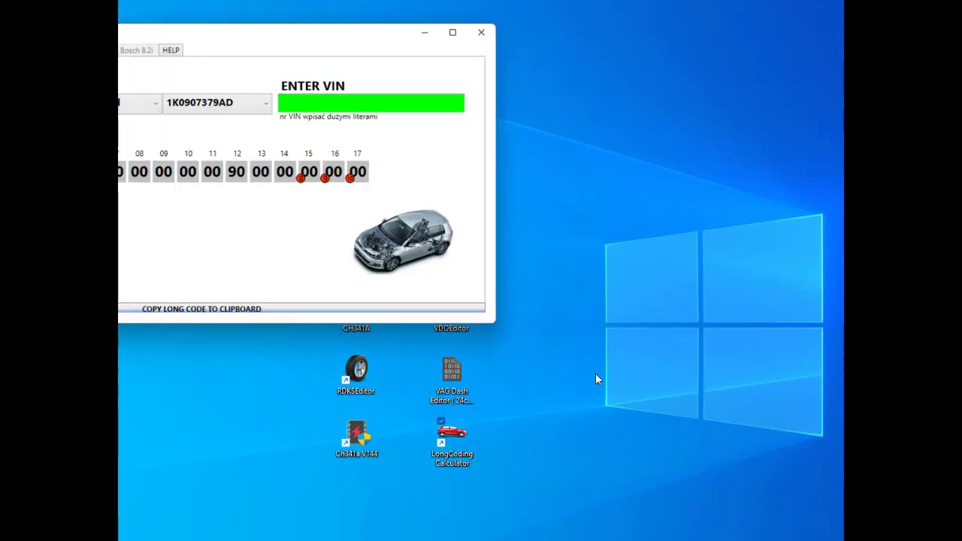
pyautogui.moveTo(270, 38); pyautogui.dragTo(528, 88)
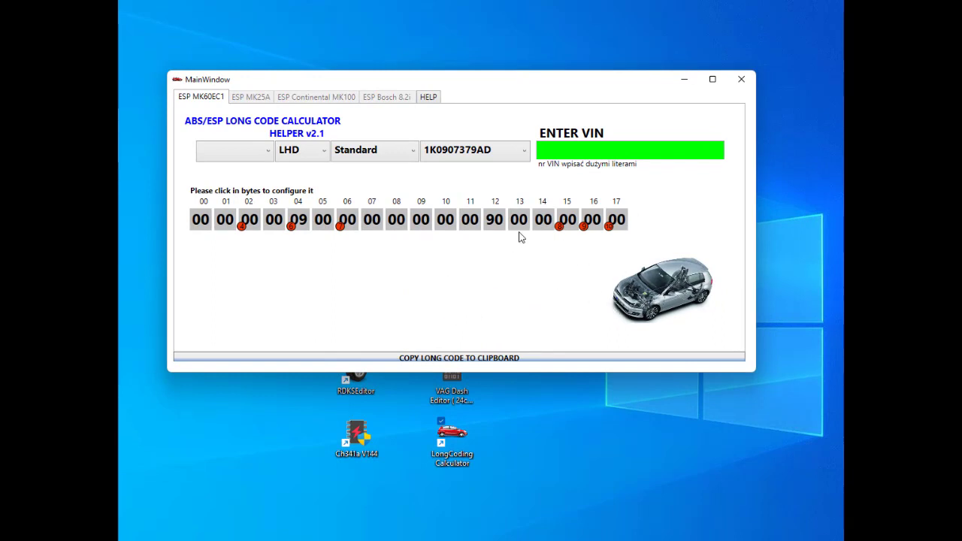
# Step: Select the 2.0 TFSI engine, RHD drive and RS,GTI,GTD,FR variant in the long code calculator, and close the calculator
pyautogui.click(267, 150)
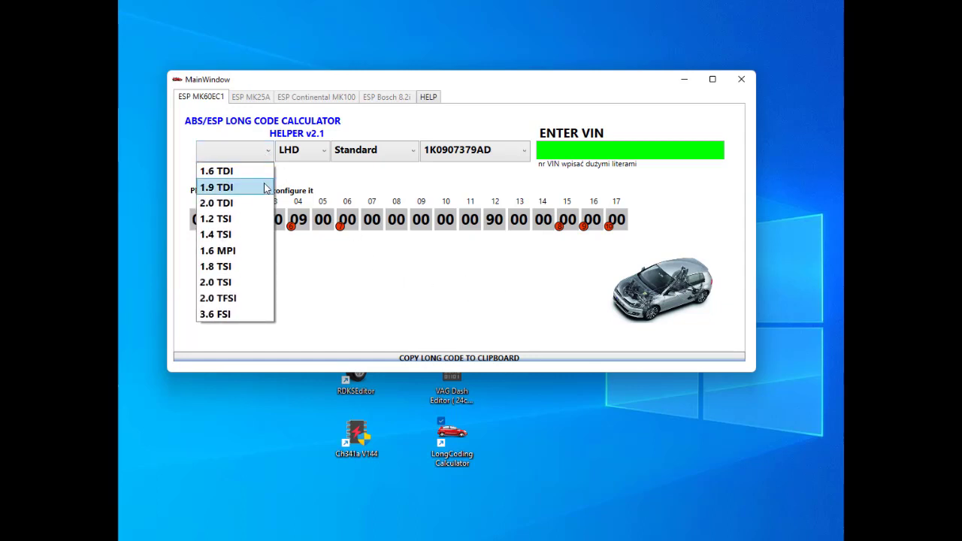
pyautogui.click(252, 298)
pyautogui.click(323, 153)
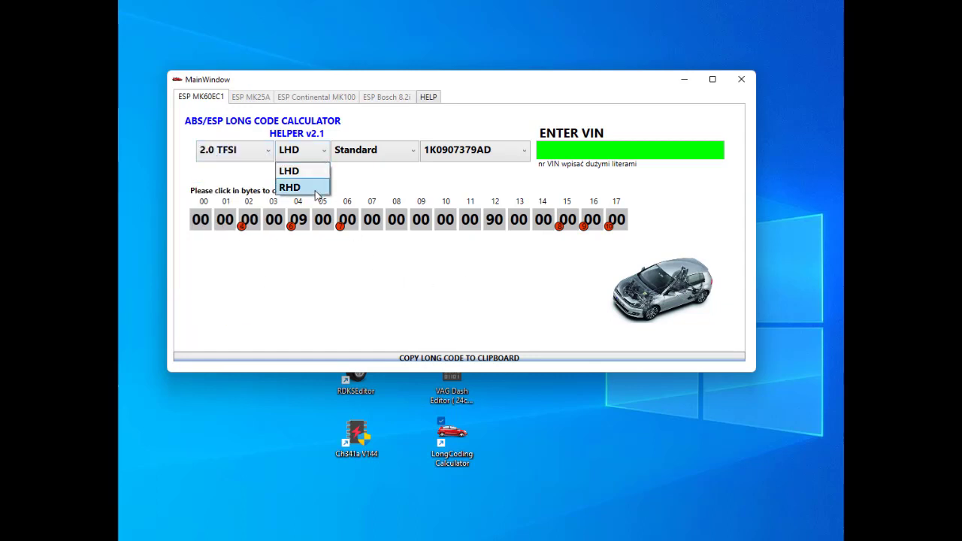
pyautogui.click(300, 187)
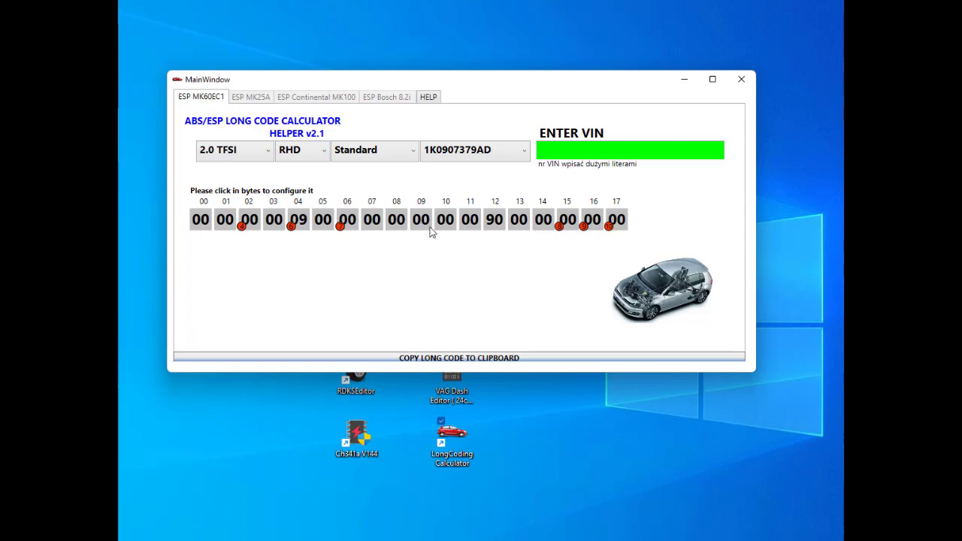
pyautogui.click(356, 153)
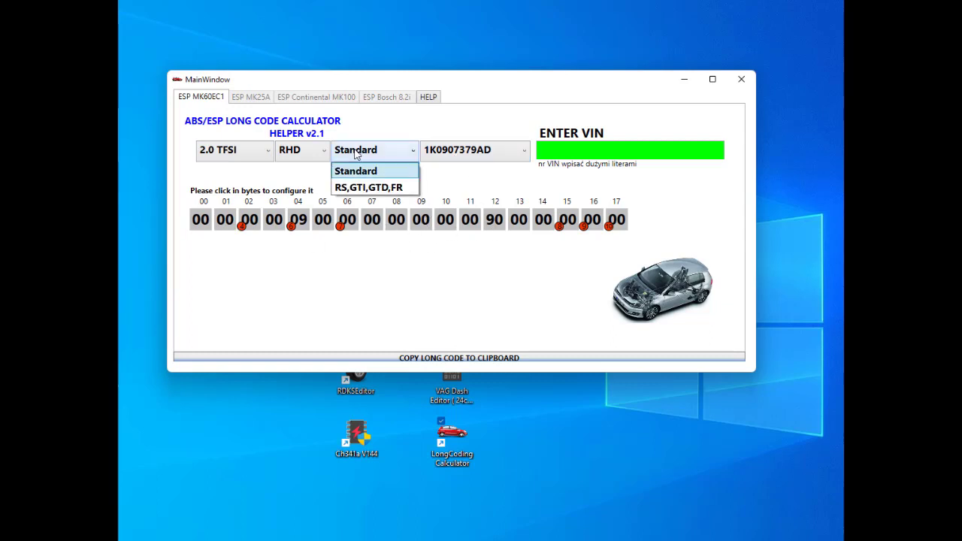
pyautogui.click(362, 187)
pyautogui.click(311, 153)
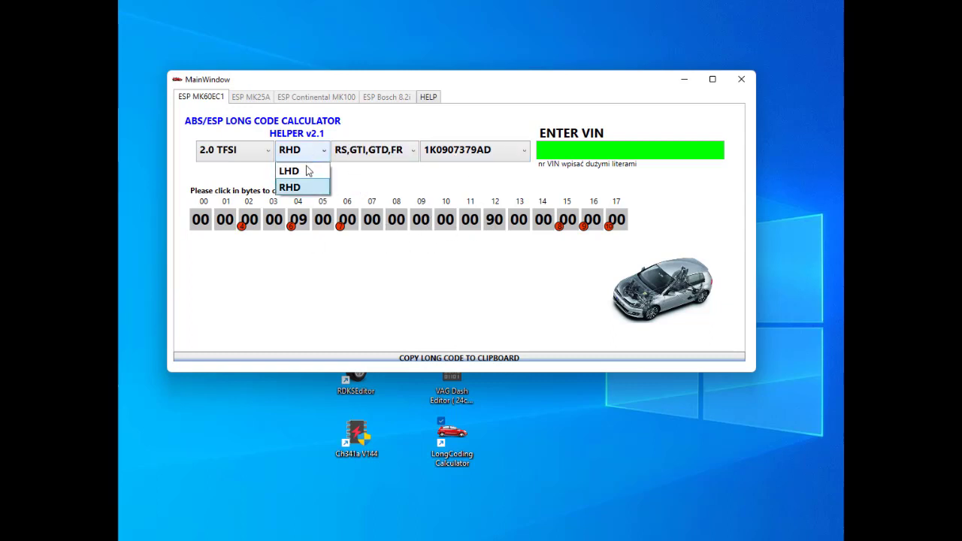
pyautogui.click(371, 126)
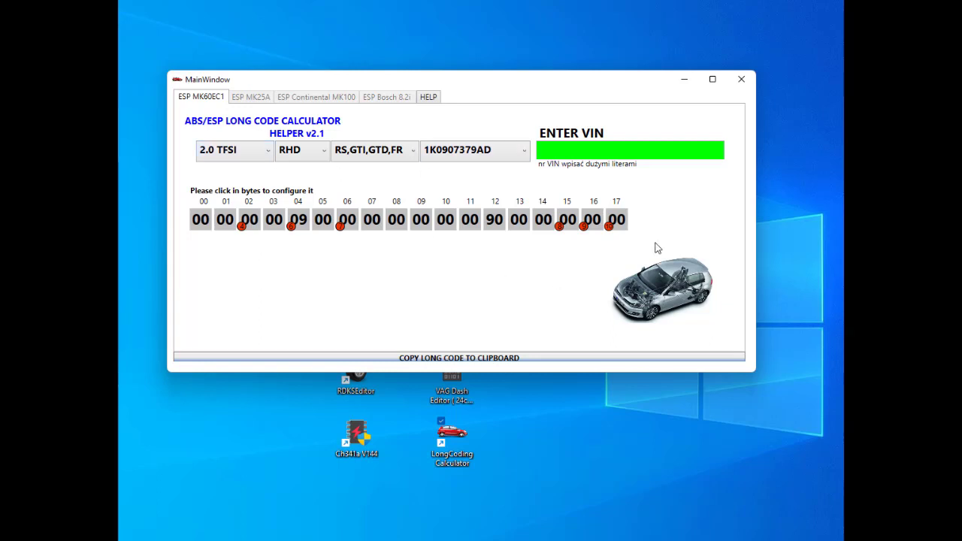
pyautogui.click(740, 78)
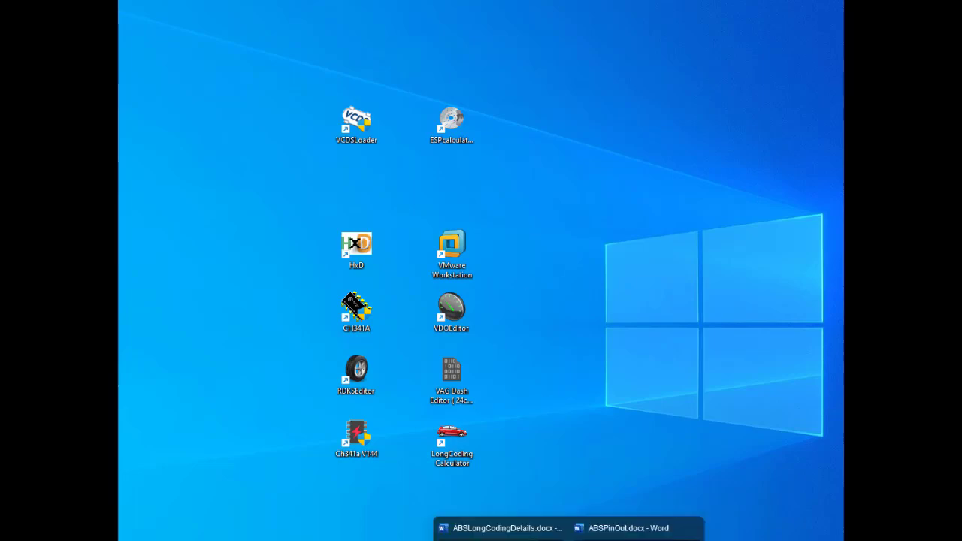
# Step: Switch to ABSPinOut.docx in Word and review the 47-pin connector table, highlighting the CAN-High and CAN-Low rows for pins 12 and 13
pyautogui.click(623, 528)
pyautogui.scroll(5, 614, 460)
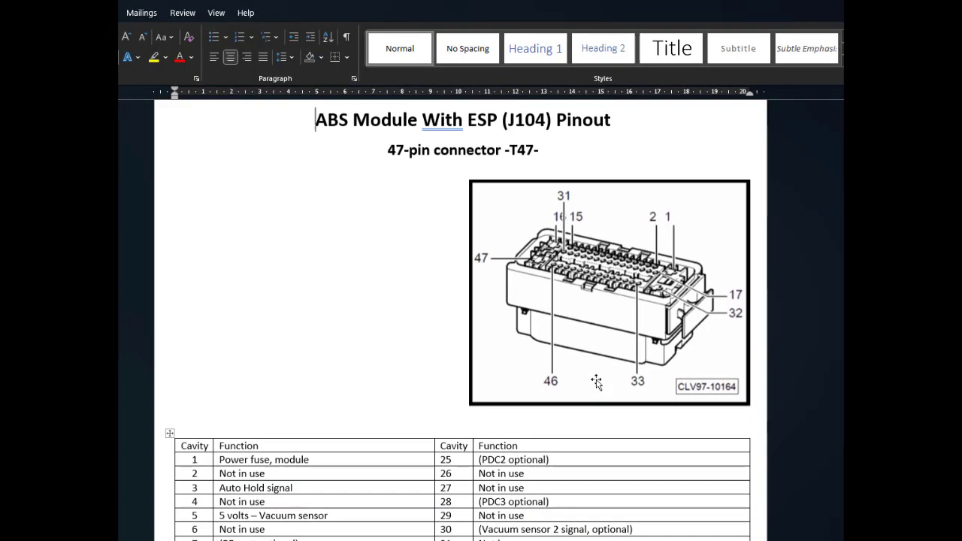
pyautogui.scroll(-8, 518, 333)
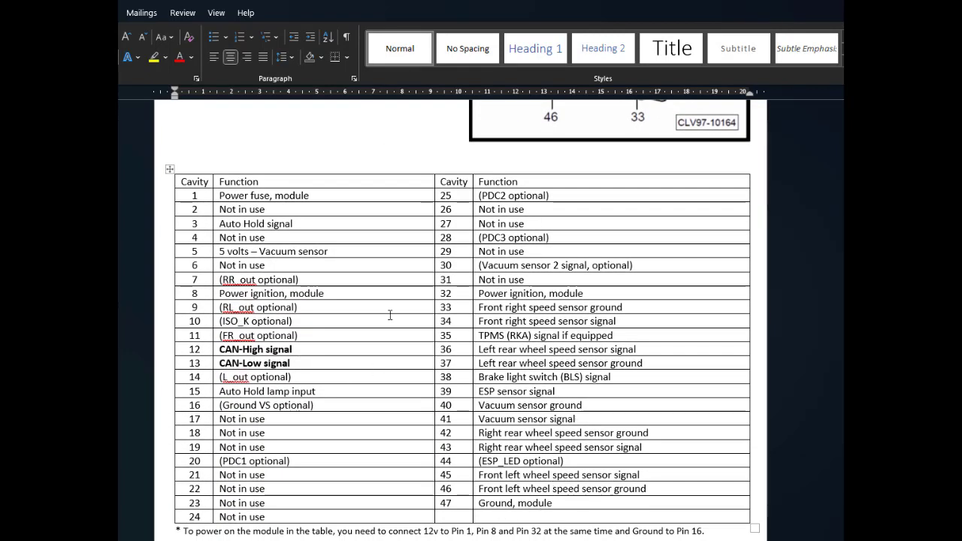
pyautogui.moveTo(296, 363); pyautogui.dragTo(194, 349)
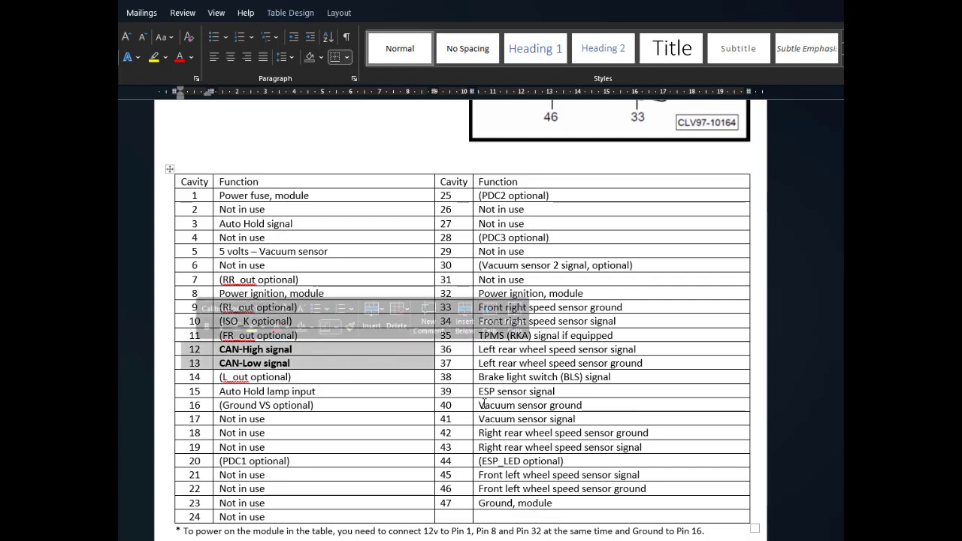
pyautogui.click(387, 417)
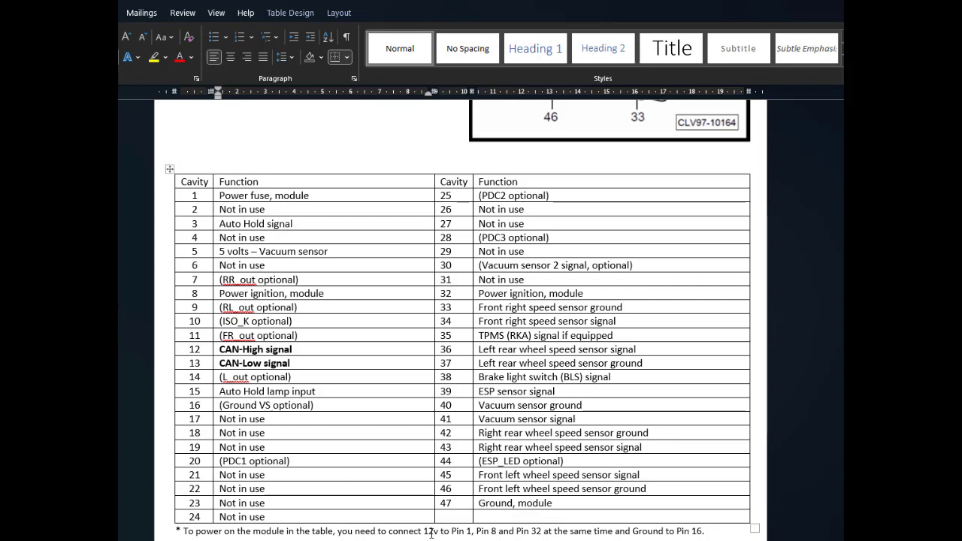
# Step: Highlight the Pin 32 mention in the power-on note below the table and the pin 16 ground function
pyautogui.moveTo(426, 530); pyautogui.dragTo(542, 531)
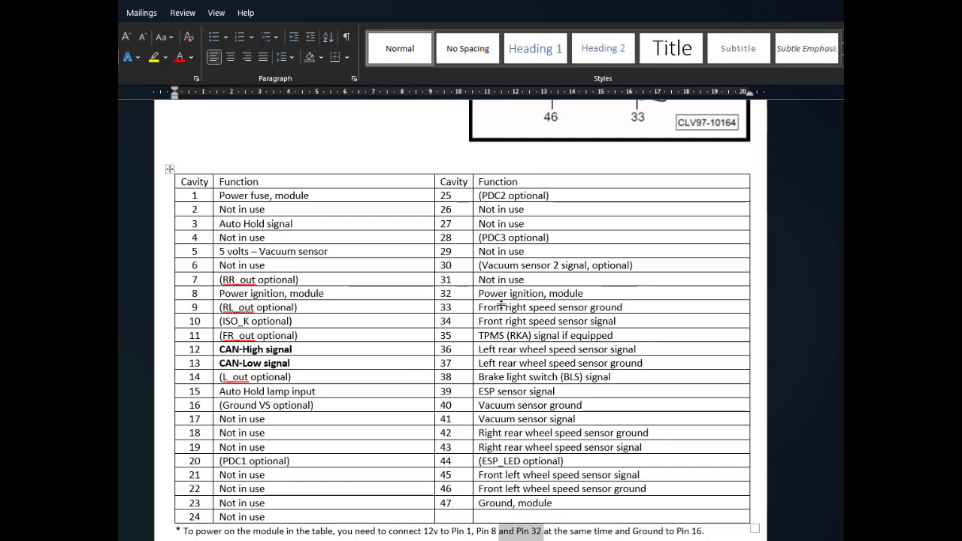
pyautogui.click(593, 531)
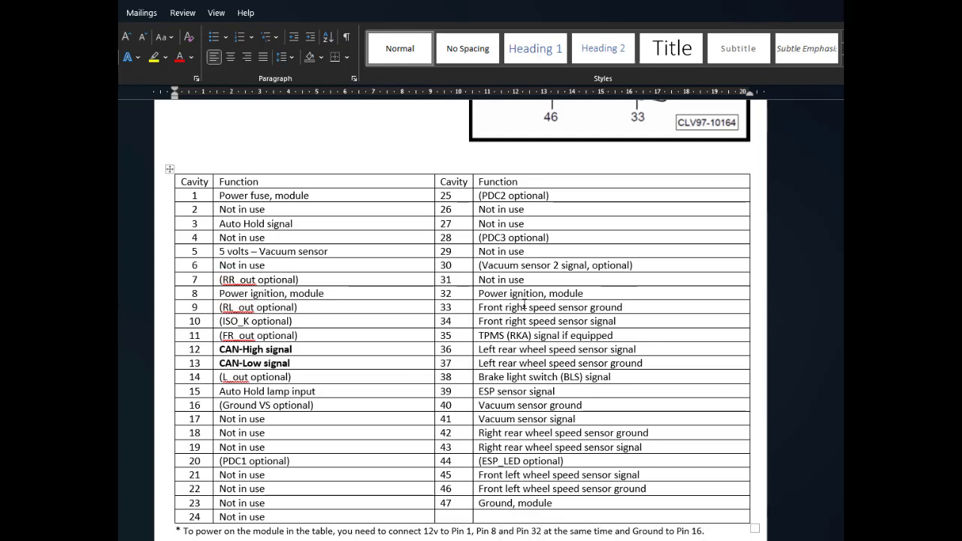
pyautogui.tripleClick(227, 407)
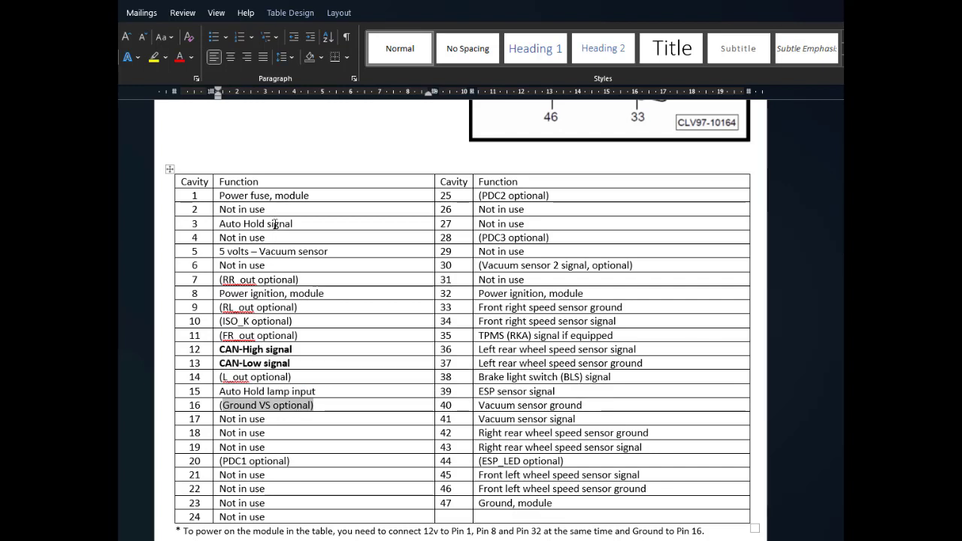
# Step: Highlight the pin 1 power fuse, pin 8 power ignition and pin 12 and 13 CAN rows in the pinout table
pyautogui.moveTo(325, 195); pyautogui.dragTo(211, 194)
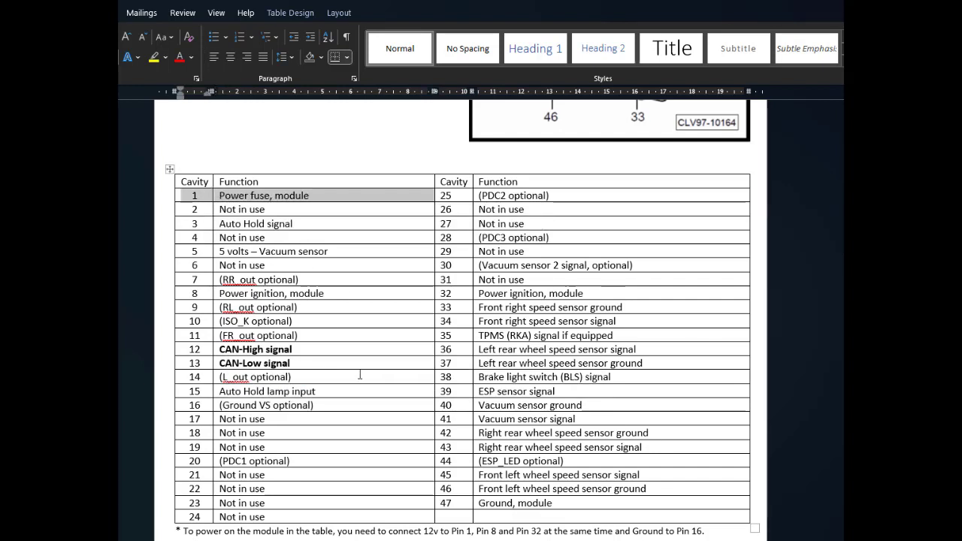
pyautogui.moveTo(332, 296); pyautogui.dragTo(226, 284)
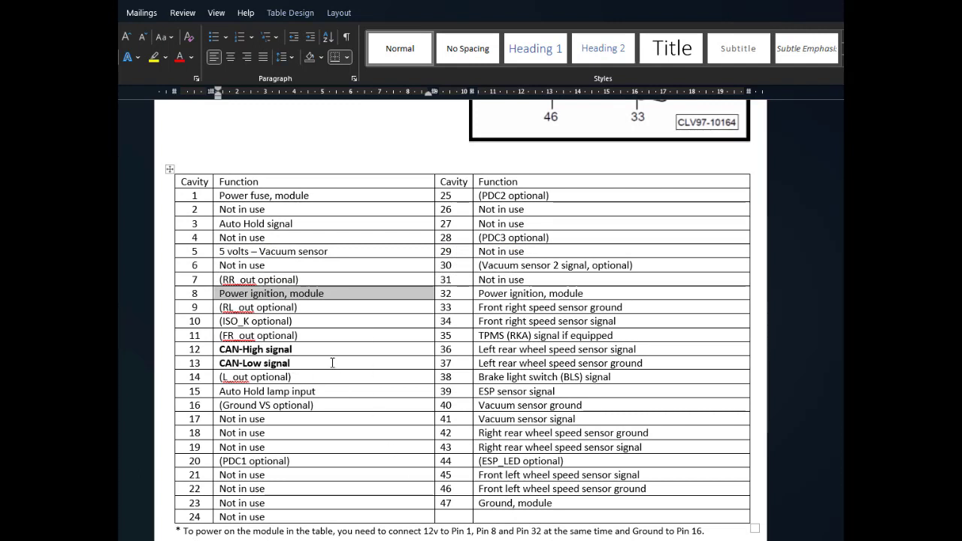
pyautogui.moveTo(334, 364); pyautogui.dragTo(195, 352)
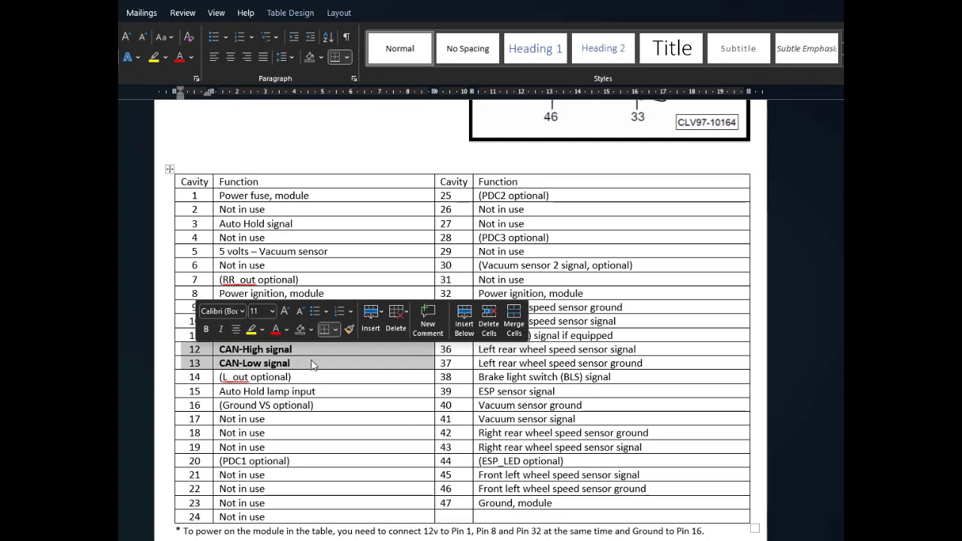
pyautogui.click(213, 353)
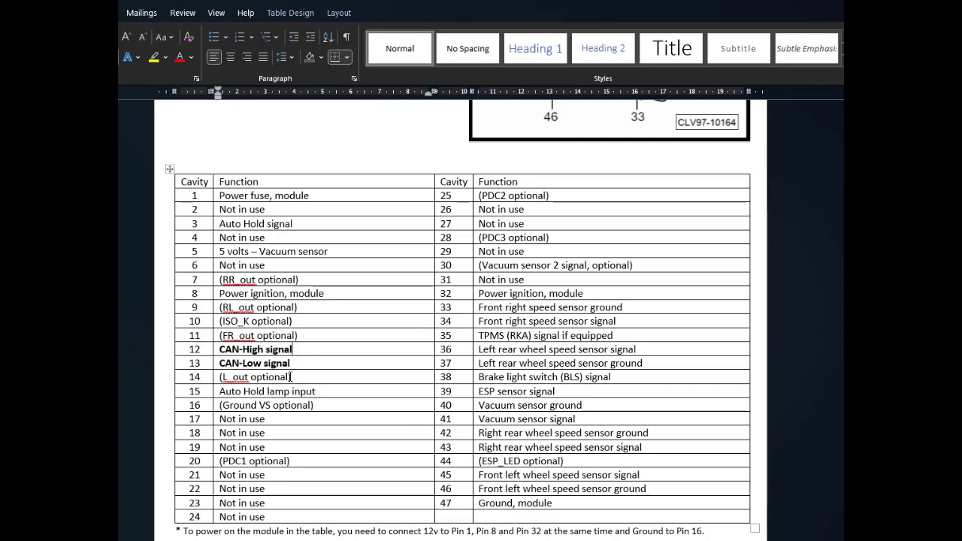
# Step: Minimize the pinout document and the long code calculator to leave only the desktop showing
pyautogui.press('super+d')
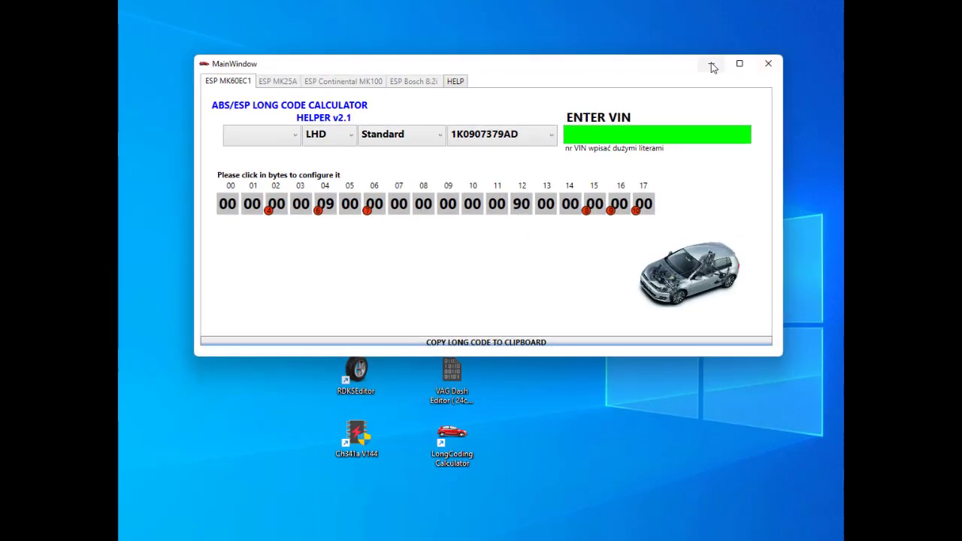
pyautogui.click(713, 64)
pyautogui.click(710, 63)
pyautogui.hotkey('alt', 'Tab')
pyautogui.click(711, 66)
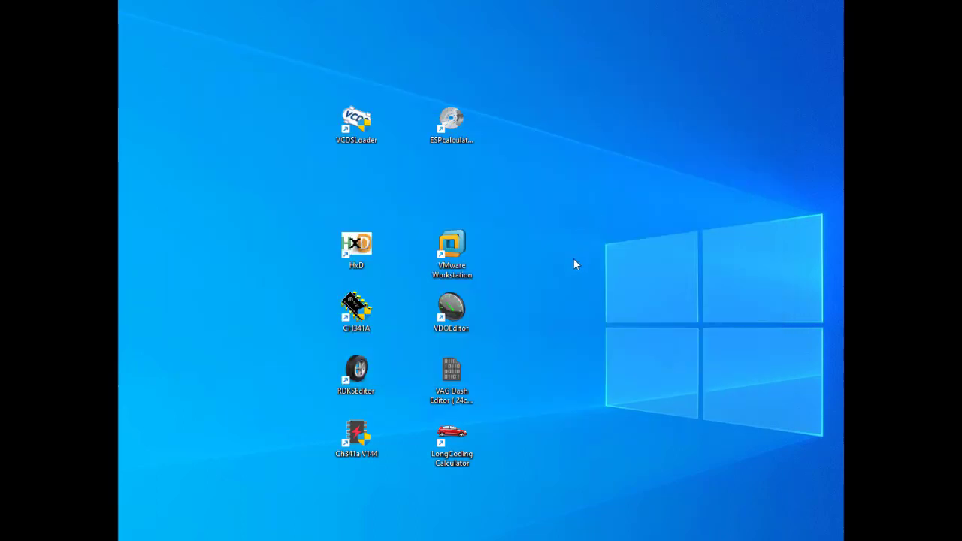